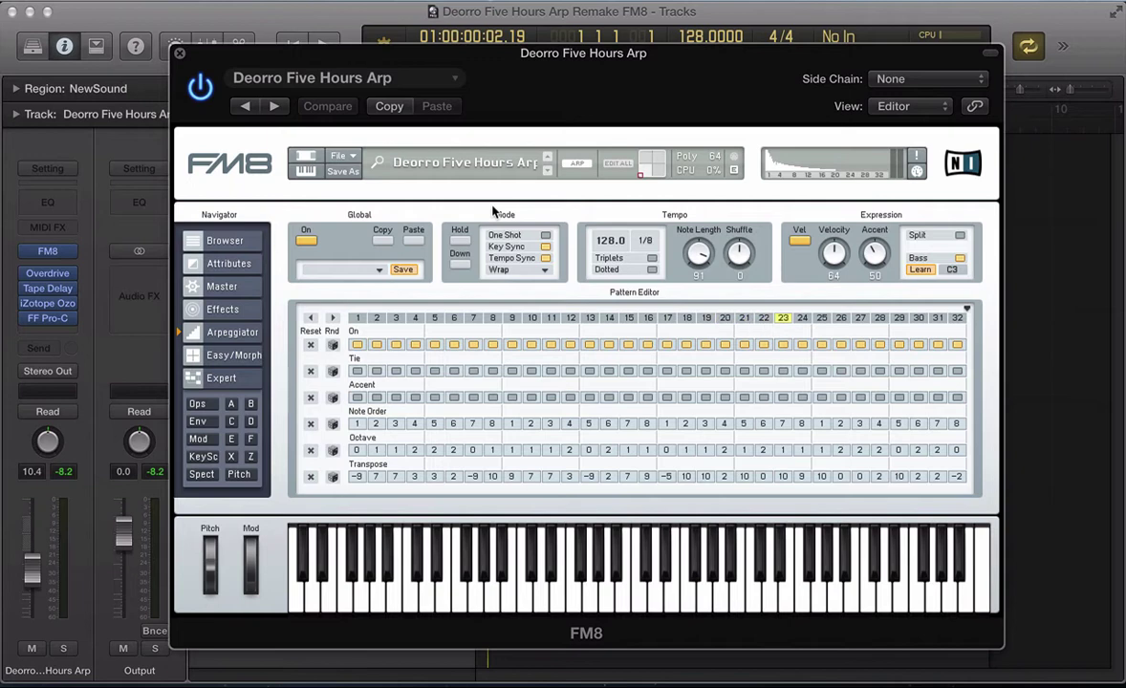
# Step: Reset FM8 to a blank New Sound patch and close the plug-in window
pyautogui.click(341, 156)
pyautogui.click(352, 159)
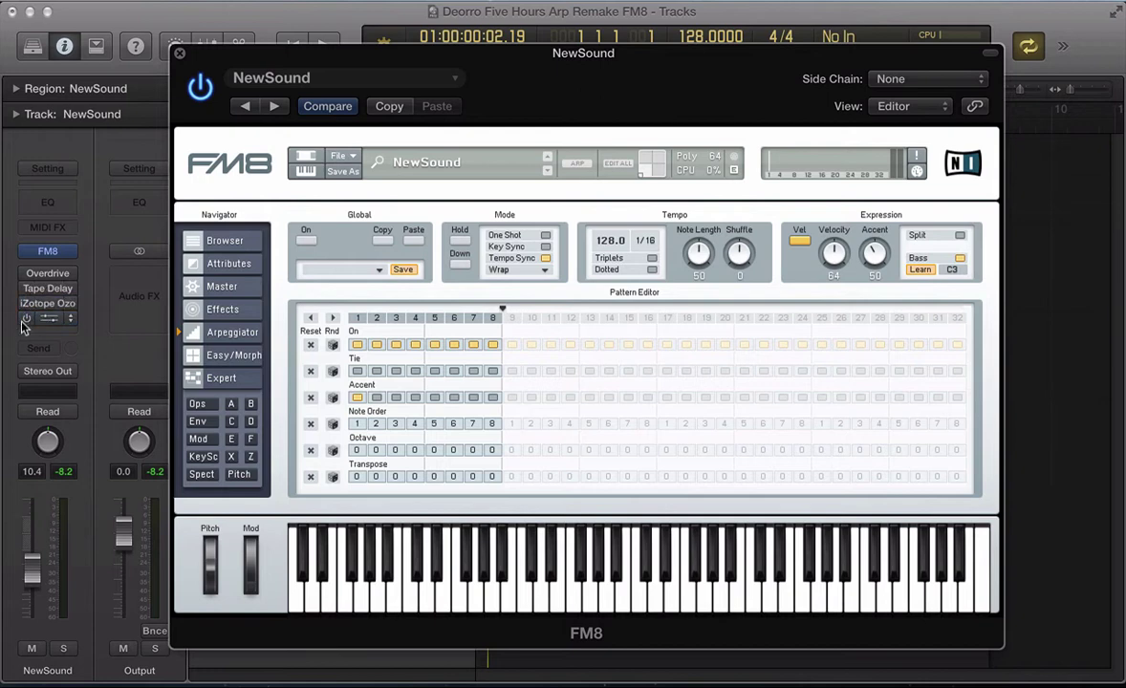
pyautogui.press('v')
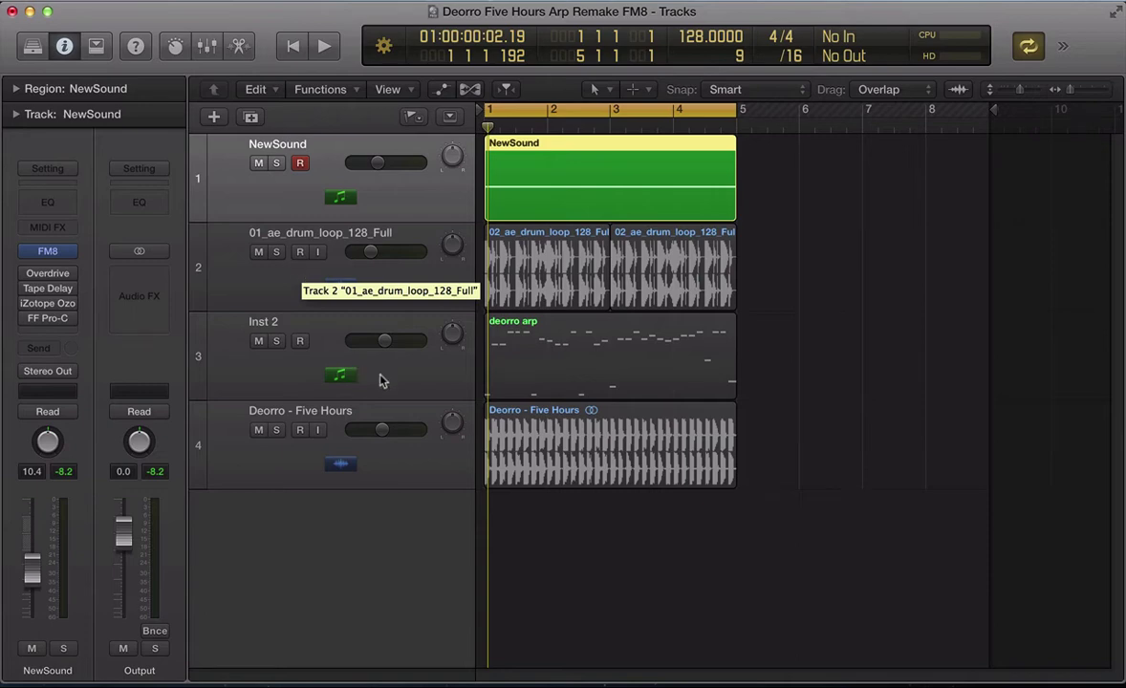
# Step: Select the Deorro - Five Hours track and play the reference audio, then stop
pyautogui.click(414, 465)
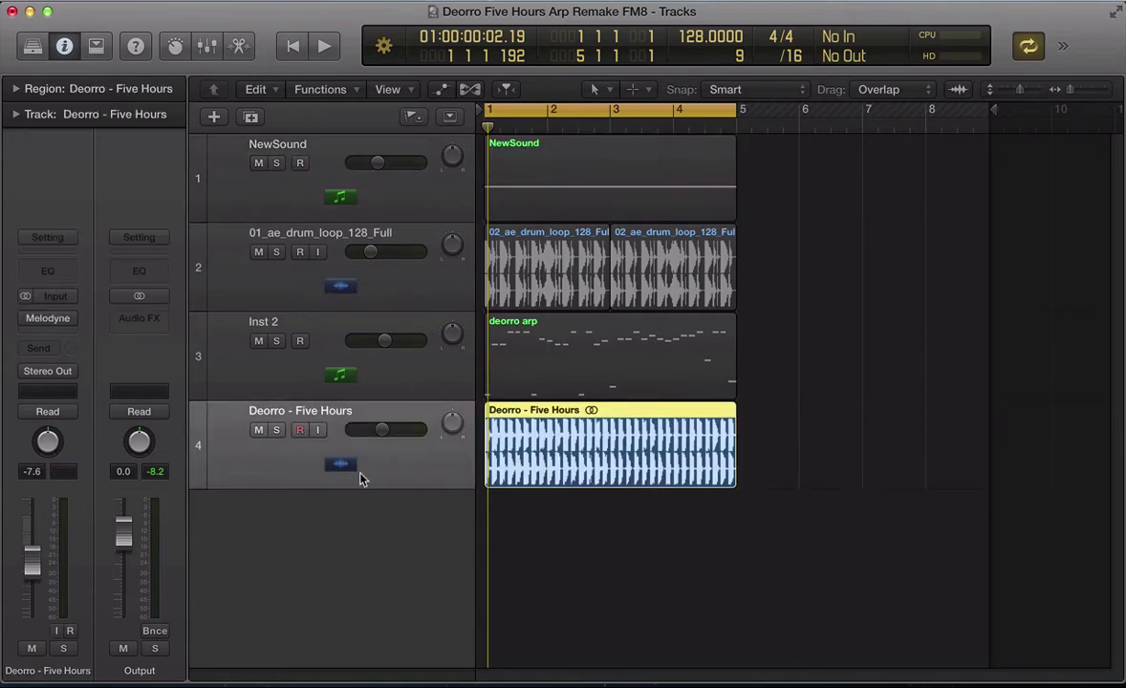
pyautogui.press('space')
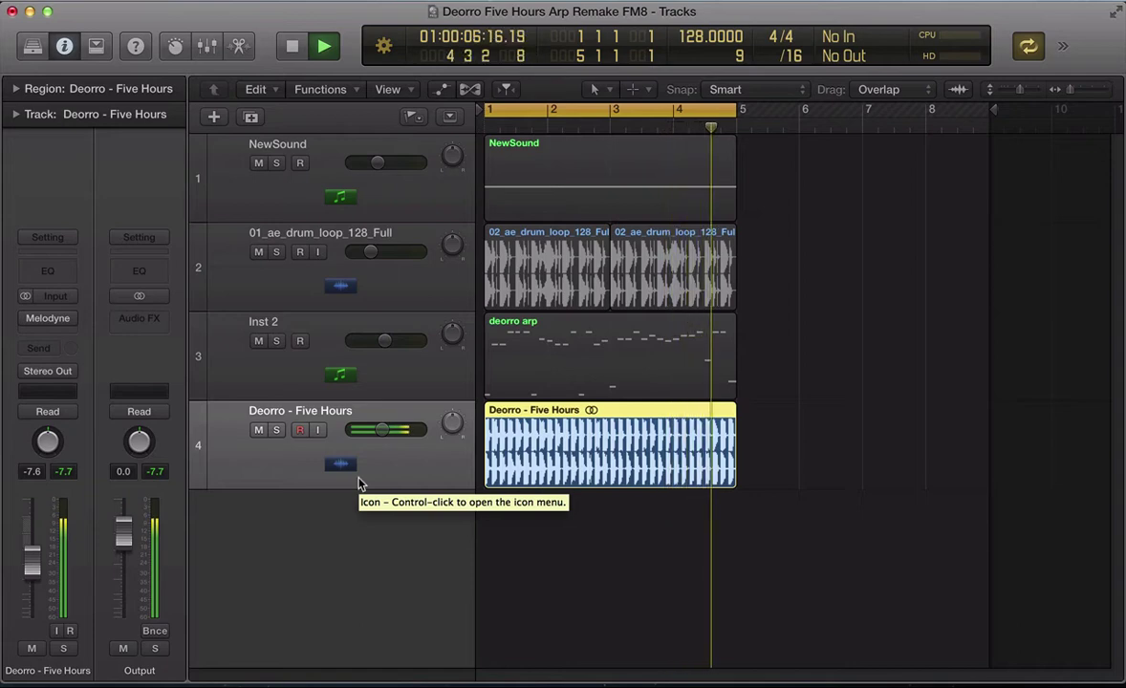
pyautogui.press('space')
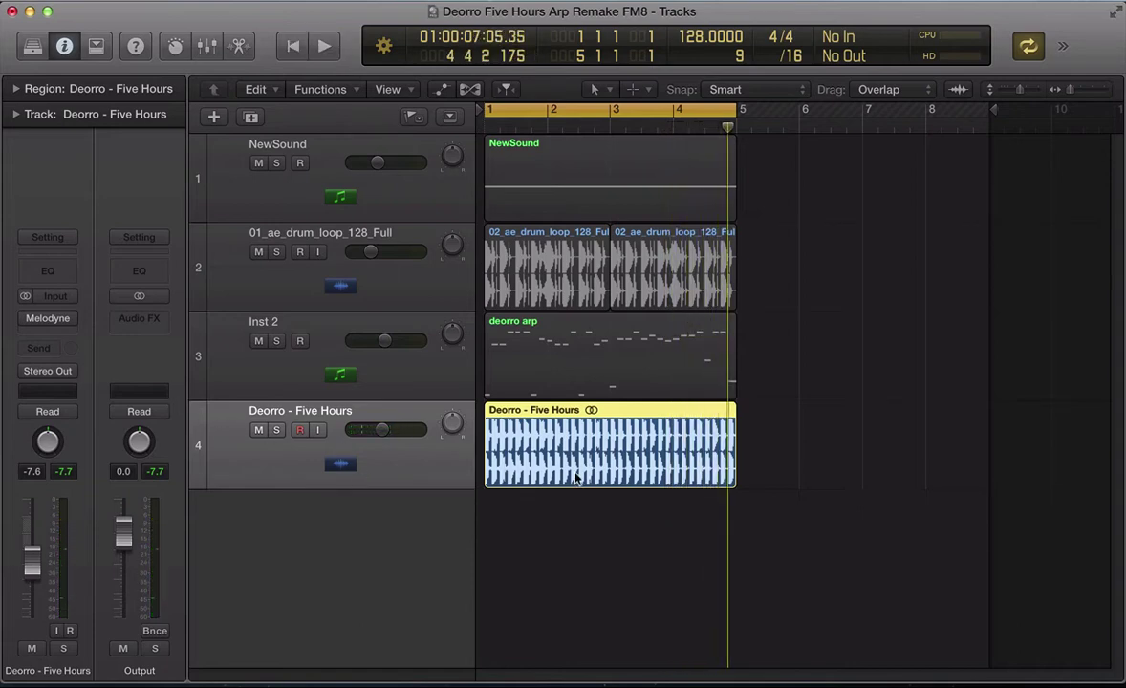
# Step: Export Melodyne's detected notes as a MIDI file named 'deorro arp' to the Desktop
pyautogui.click(43, 318)
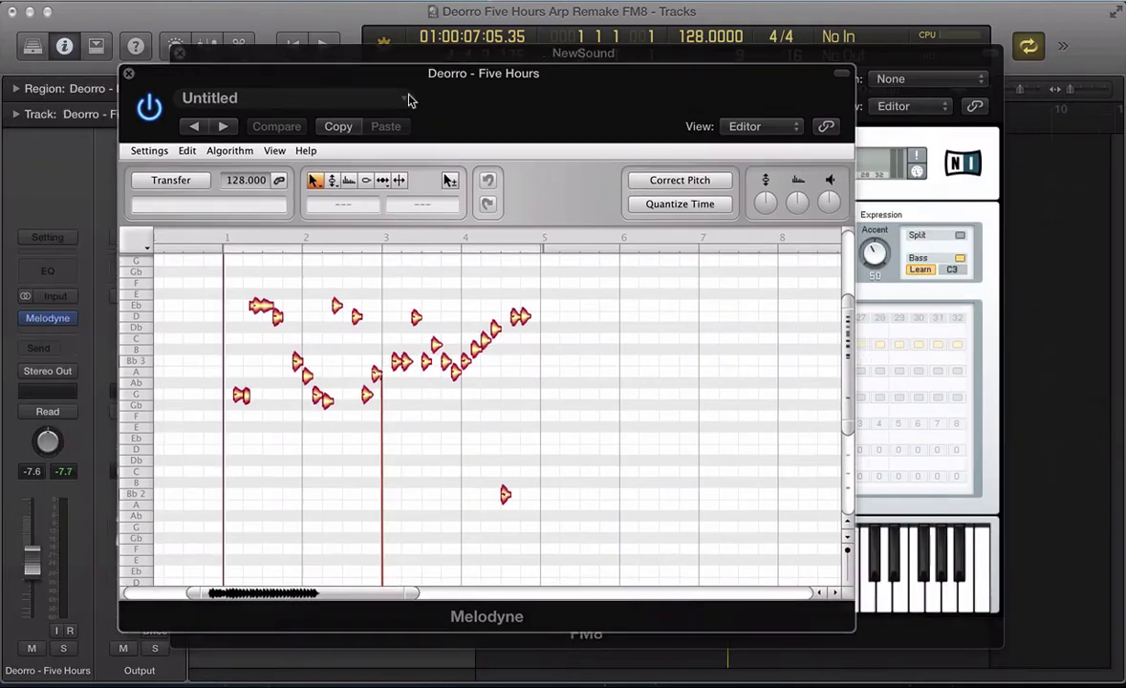
pyautogui.moveTo(253, 78); pyautogui.dragTo(616, 85)
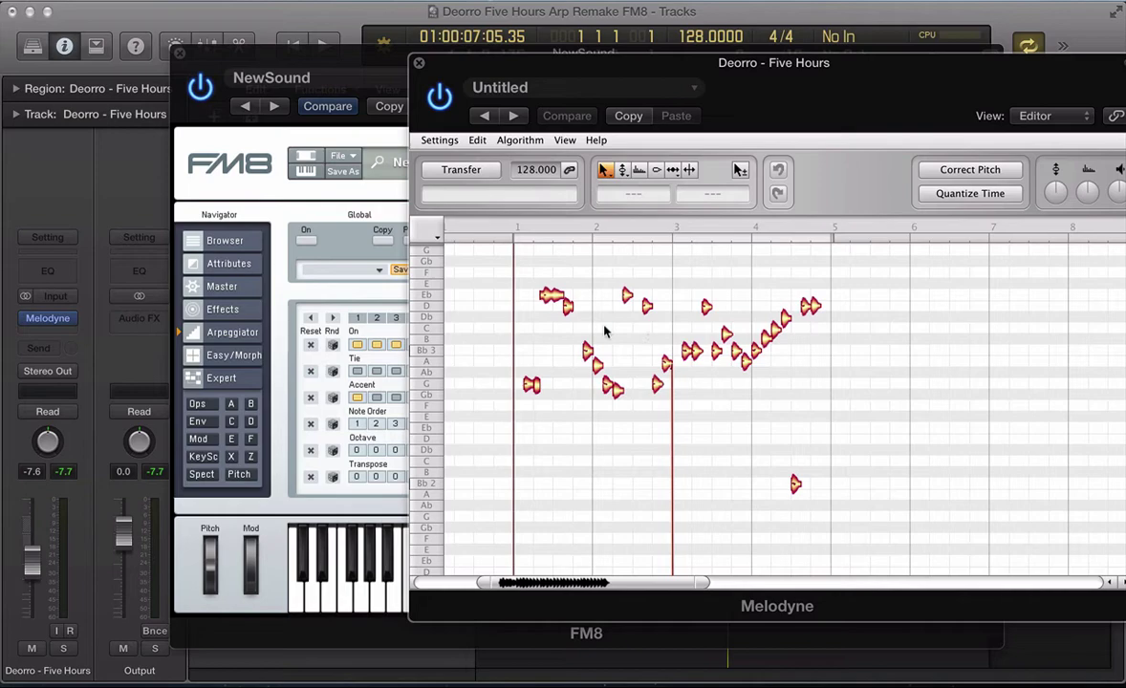
pyautogui.click(439, 141)
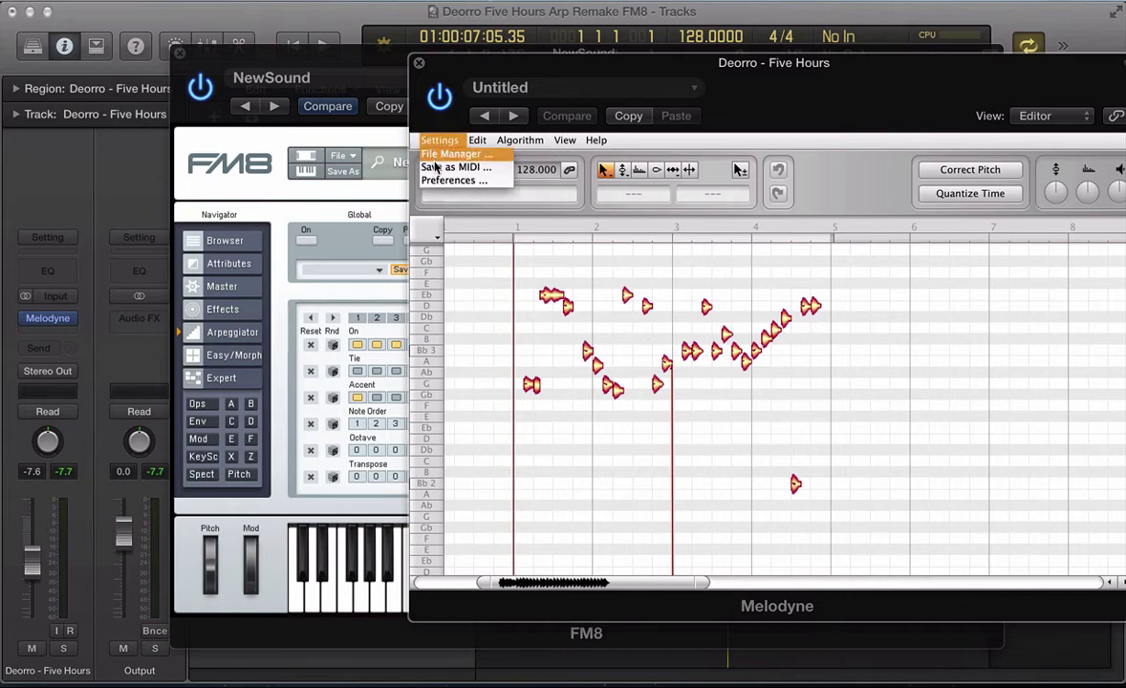
pyautogui.click(441, 167)
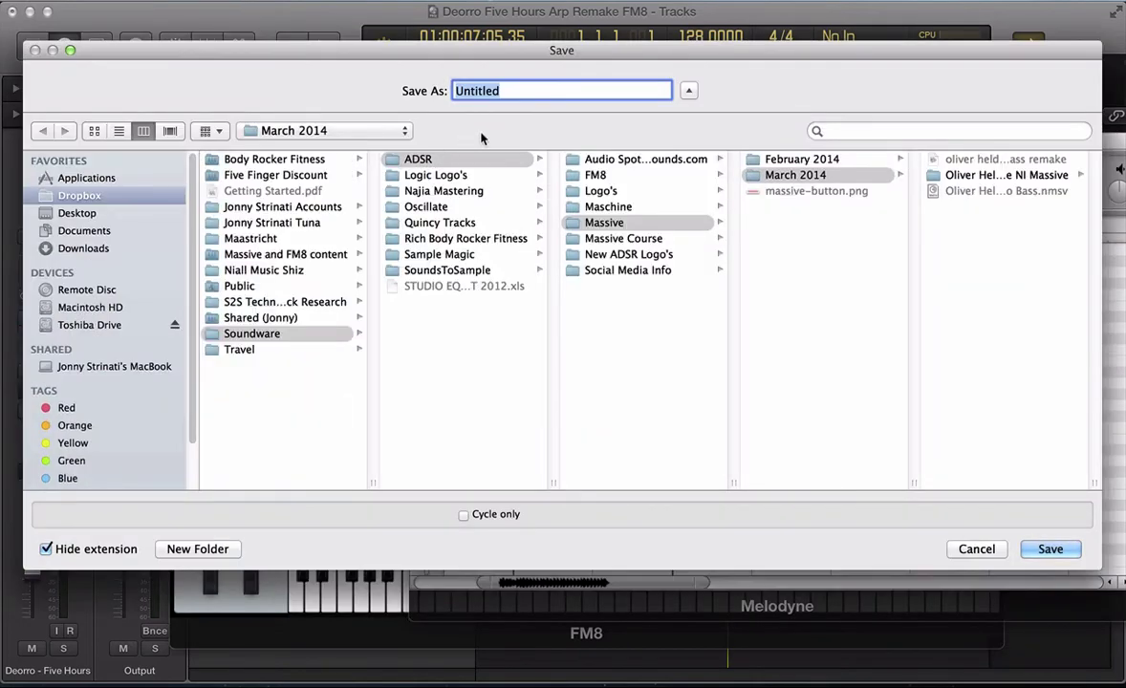
pyautogui.write('deorro arp')
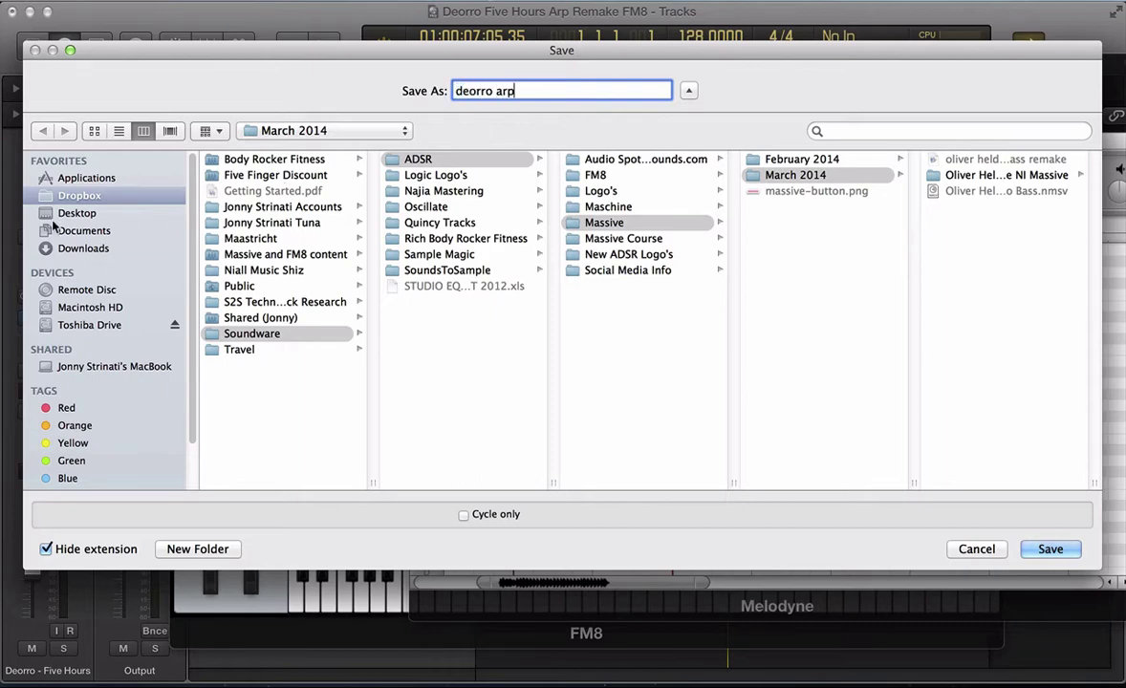
pyautogui.click(59, 214)
pyautogui.press('Return')
# Step: Close Melodyne and FM8, mute the Deorro track, and duplicate Inst 2 as Inst 3
pyautogui.click(419, 63)
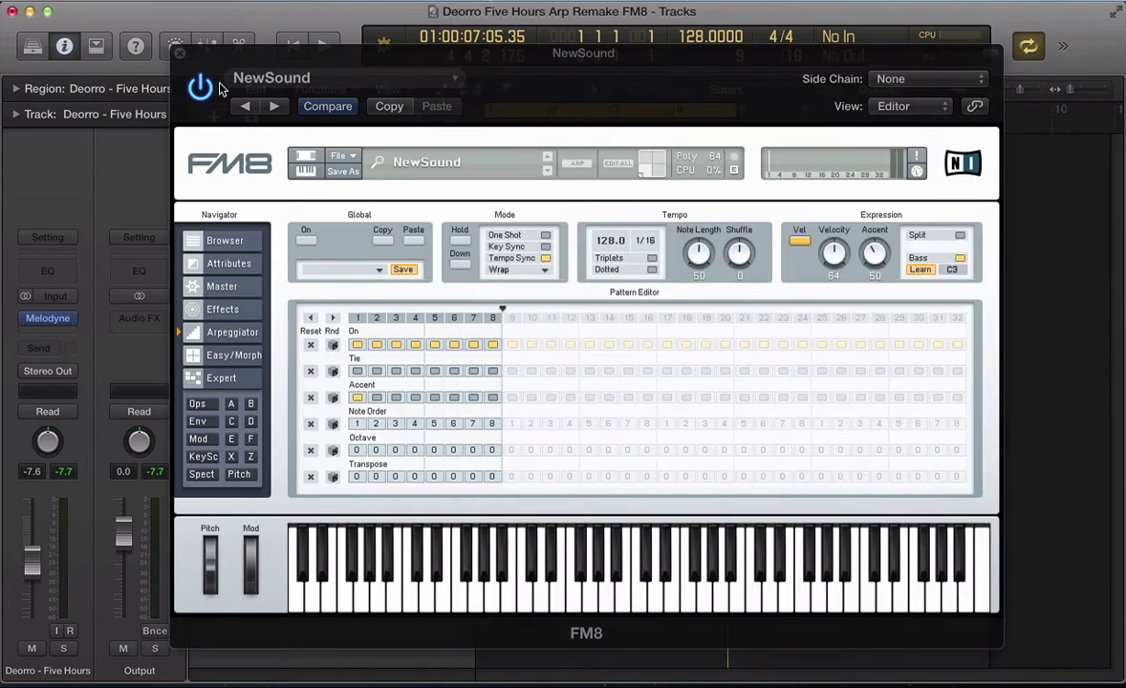
pyautogui.click(180, 59)
pyautogui.click(257, 432)
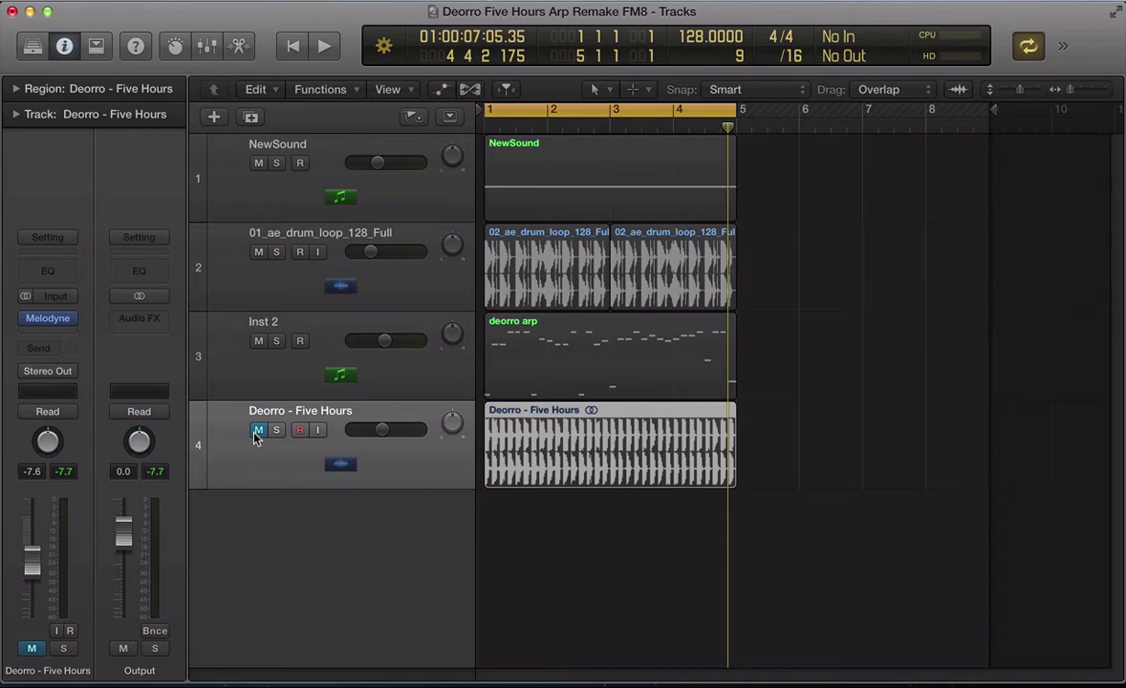
pyautogui.click(295, 366)
pyautogui.press('super+d')
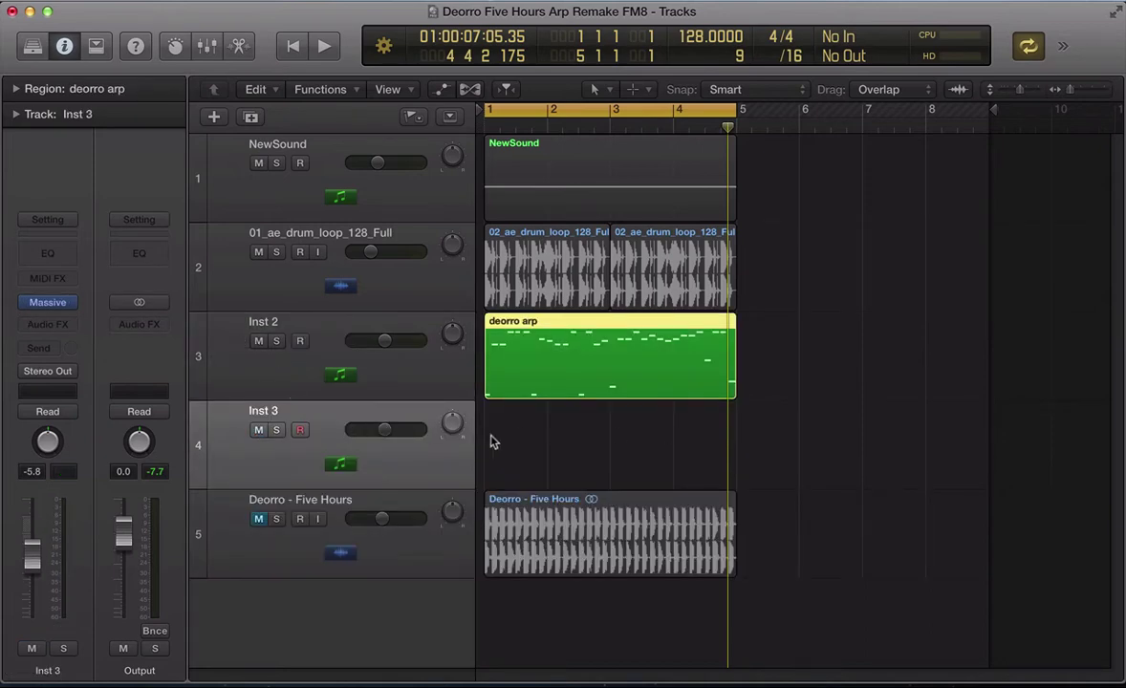
# Step: Drop deorro arp.mid from the Desktop onto Inst 3 and play it through Massive
pyautogui.click(498, 442)
pyautogui.press('F11')
pyautogui.moveTo(971, 311); pyautogui.dragTo(514, 449)
pyautogui.press('F11')
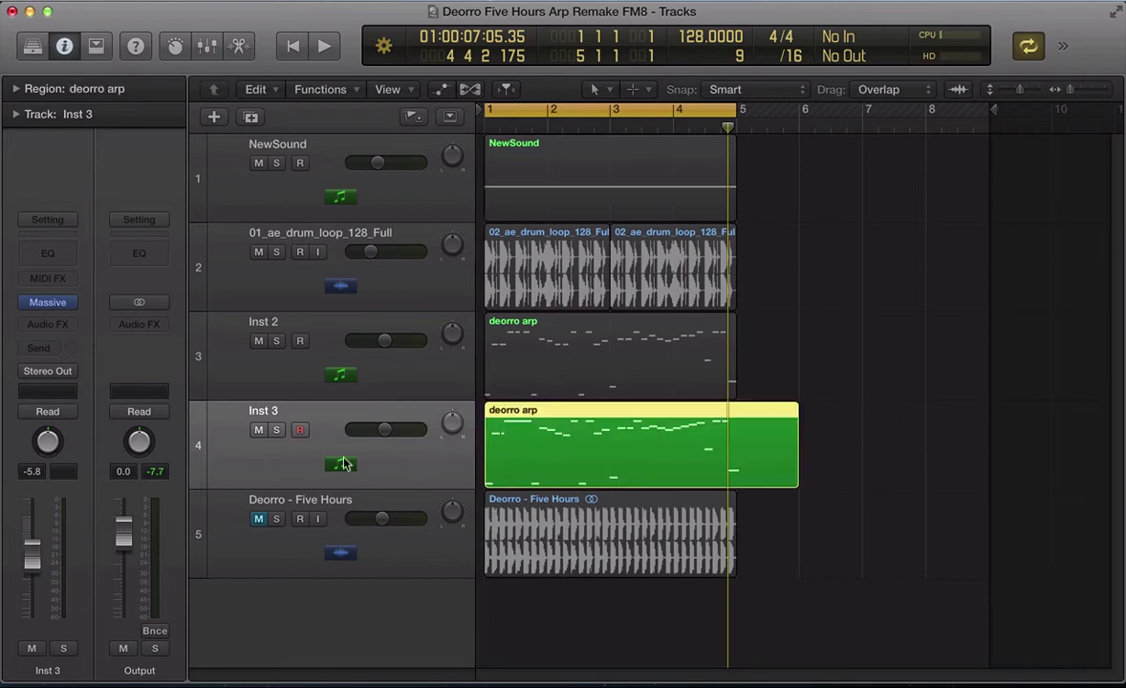
pyautogui.click(41, 307)
pyautogui.click(56, 61)
pyautogui.press('space')
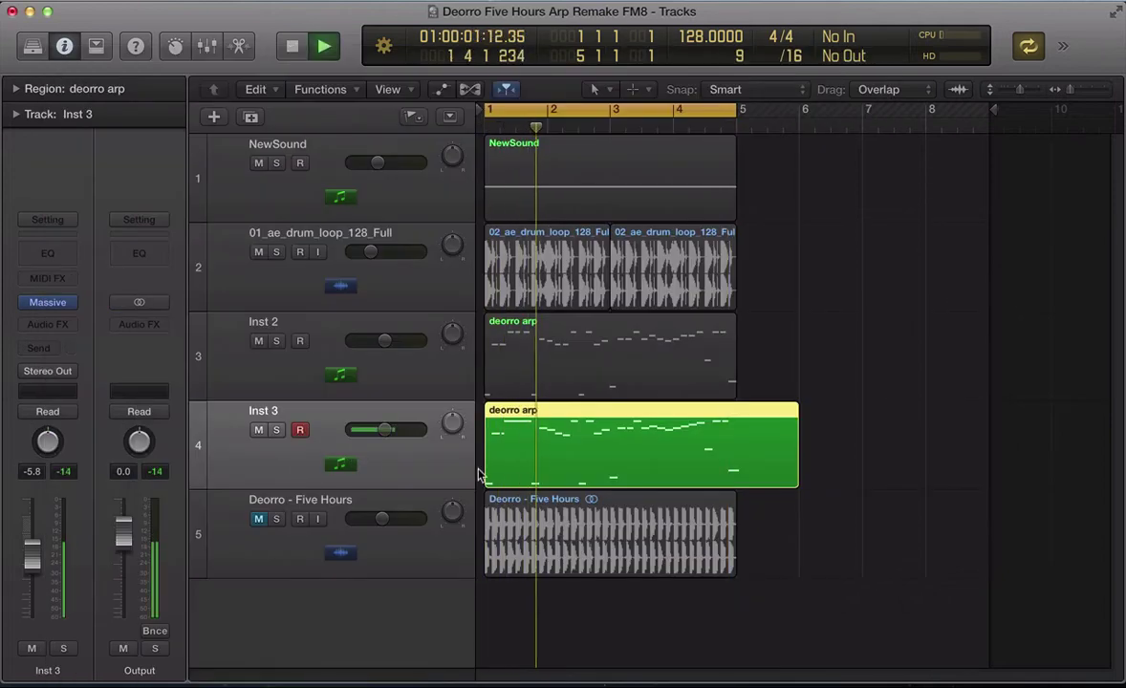
# Step: Open the deorro arp region in a floating Piano Roll window
pyautogui.doubleClick(498, 467)
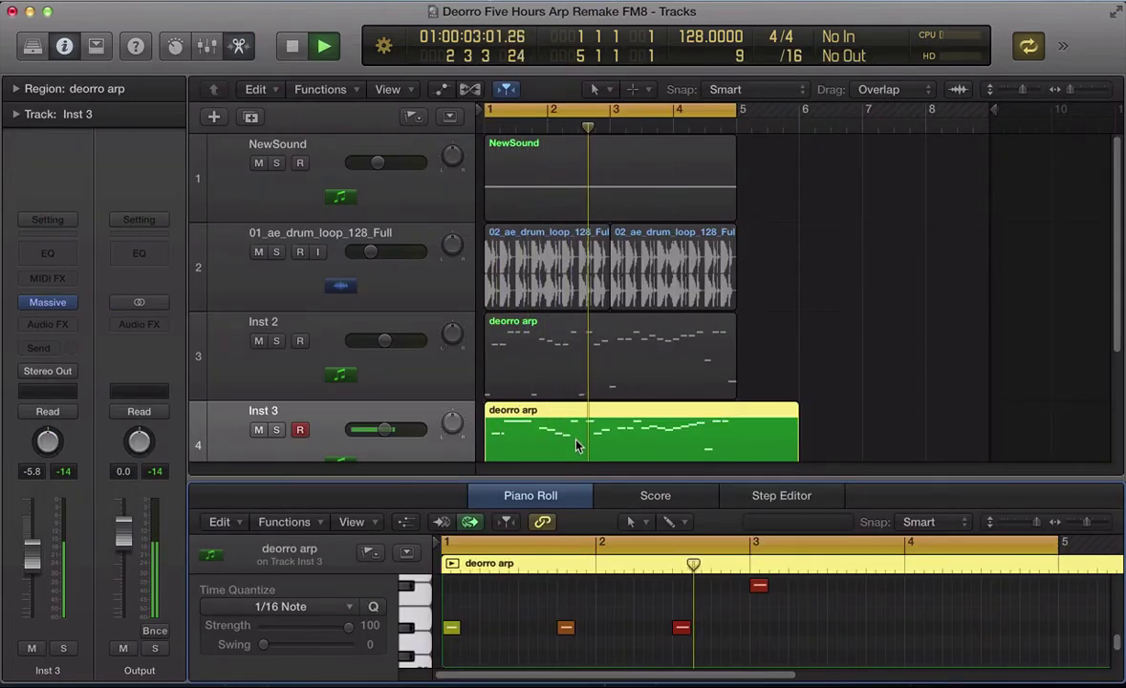
pyautogui.doubleClick(621, 460)
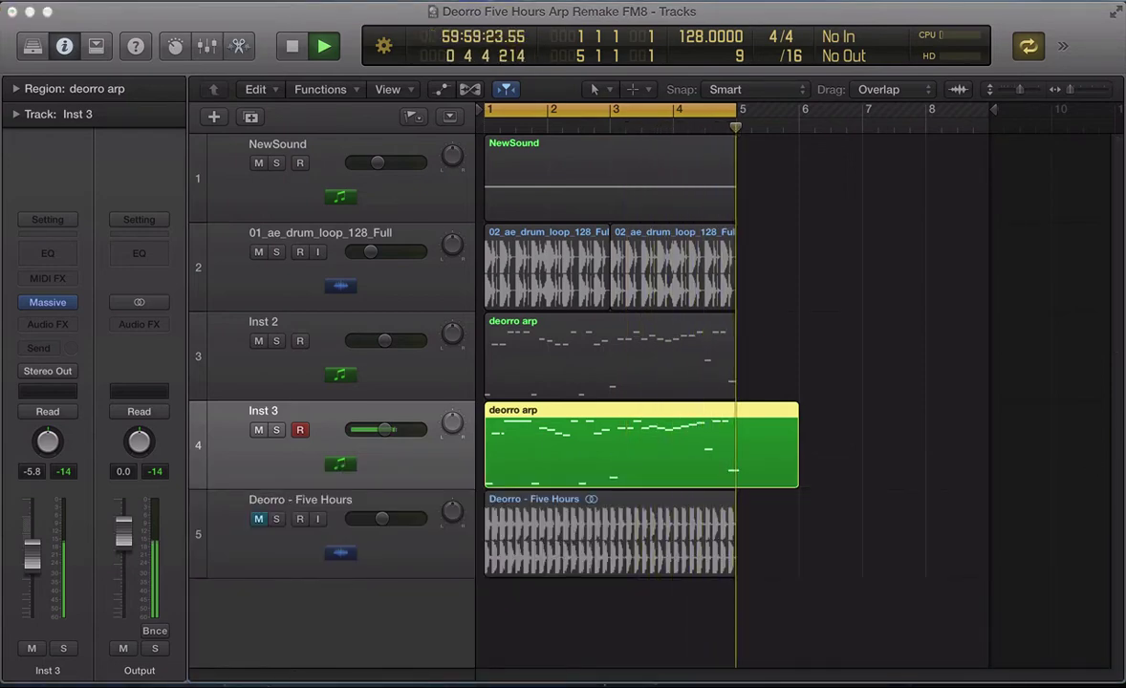
pyautogui.press('super+4')
pyautogui.moveTo(679, 44); pyautogui.dragTo(512, 12)
pyautogui.rightClick(591, 566)
pyautogui.click(548, 540)
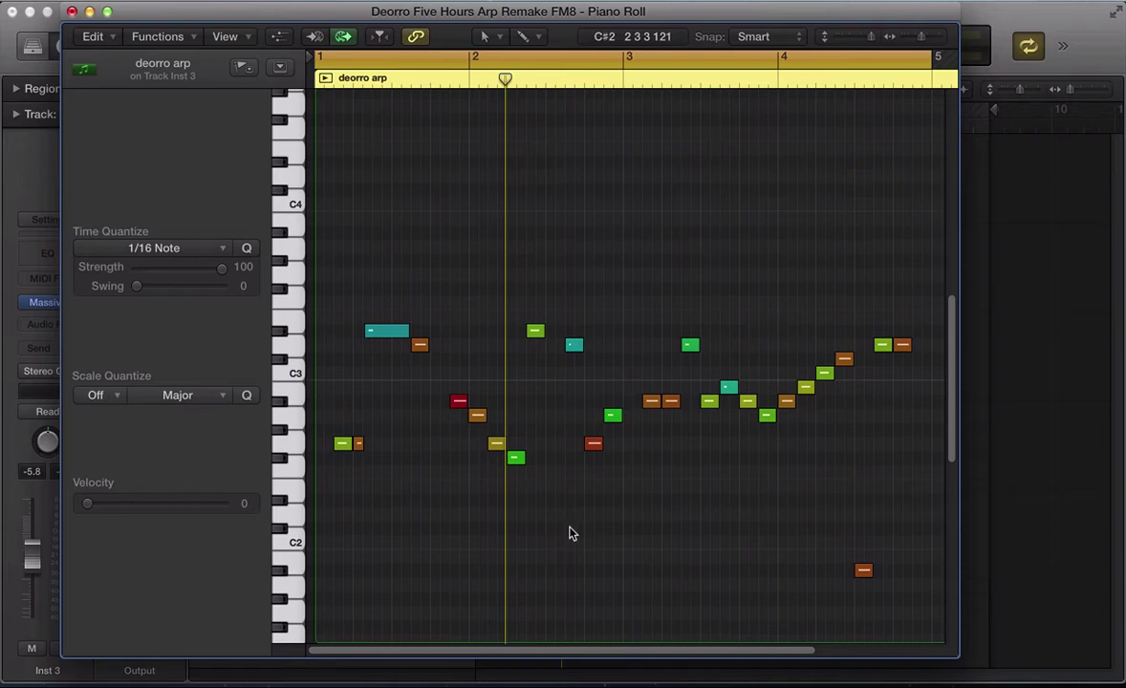
# Step: Select all 31 notes, time-quantize them to 1/16, and audition
pyautogui.press('super+a')
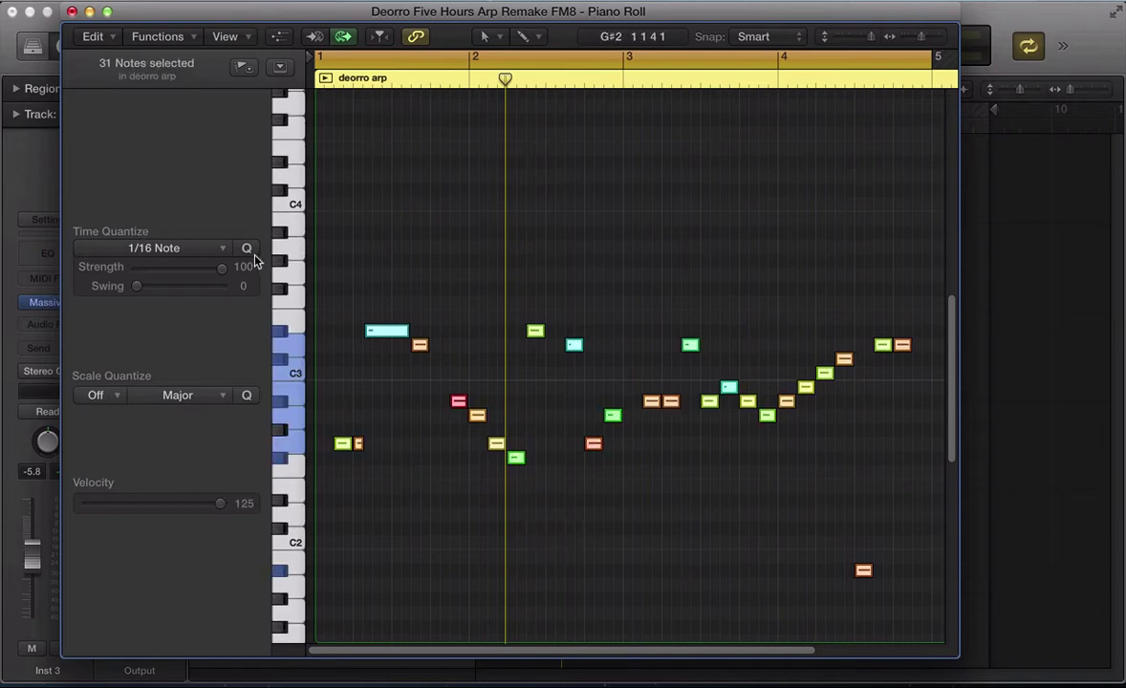
pyautogui.click(249, 253)
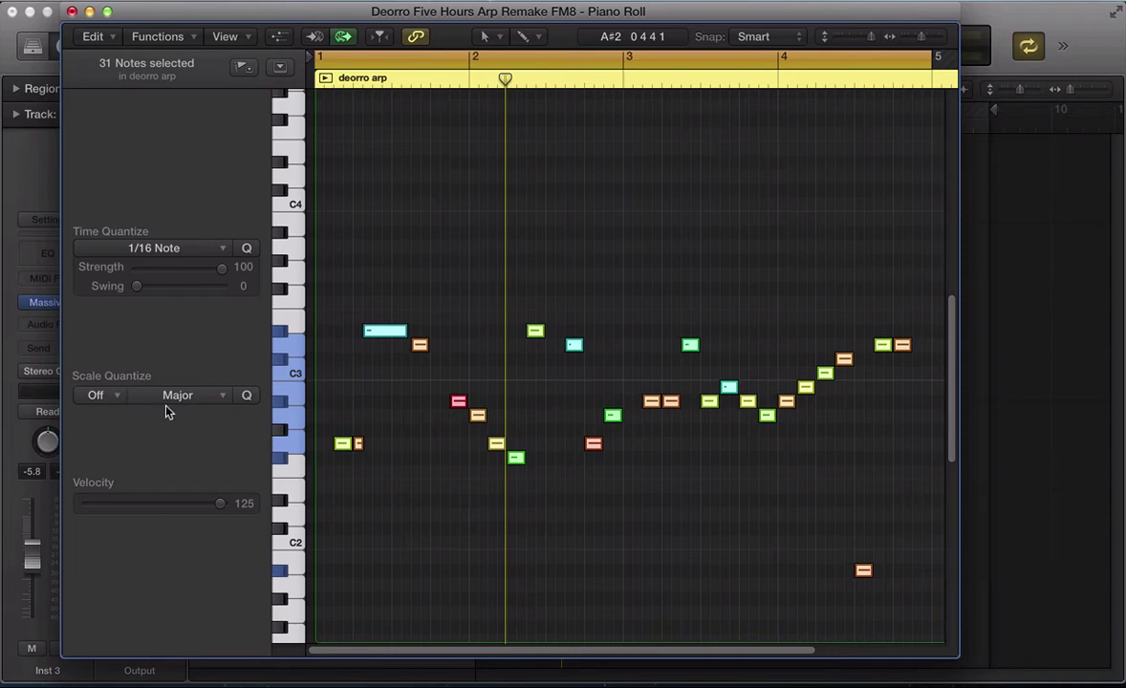
pyautogui.press('space')
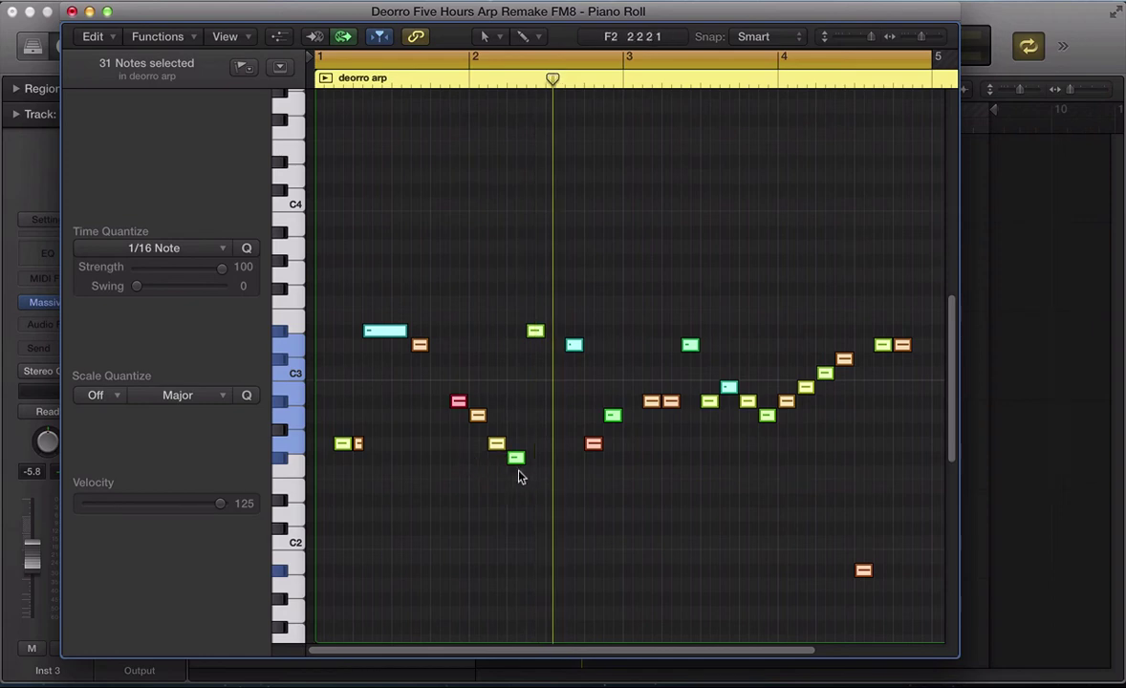
# Step: Scale-quantize the notes to G Natural Minor, audition, and close the editor
pyautogui.click(212, 395)
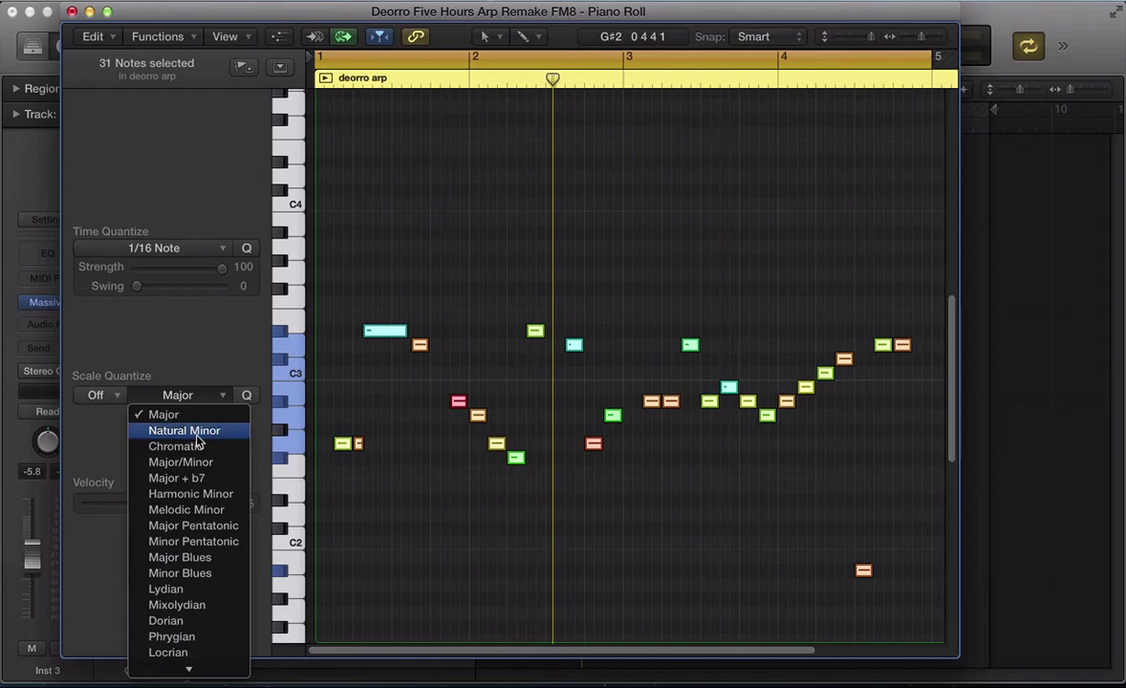
pyautogui.click(197, 432)
pyautogui.press('space')
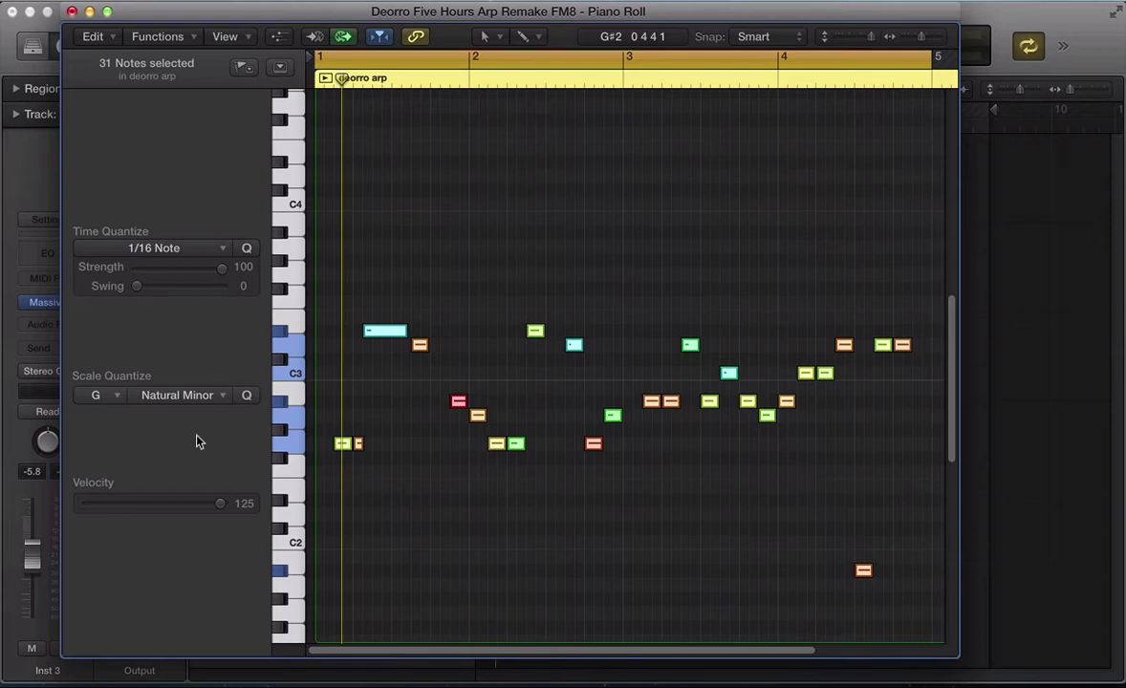
pyautogui.press('super+w')
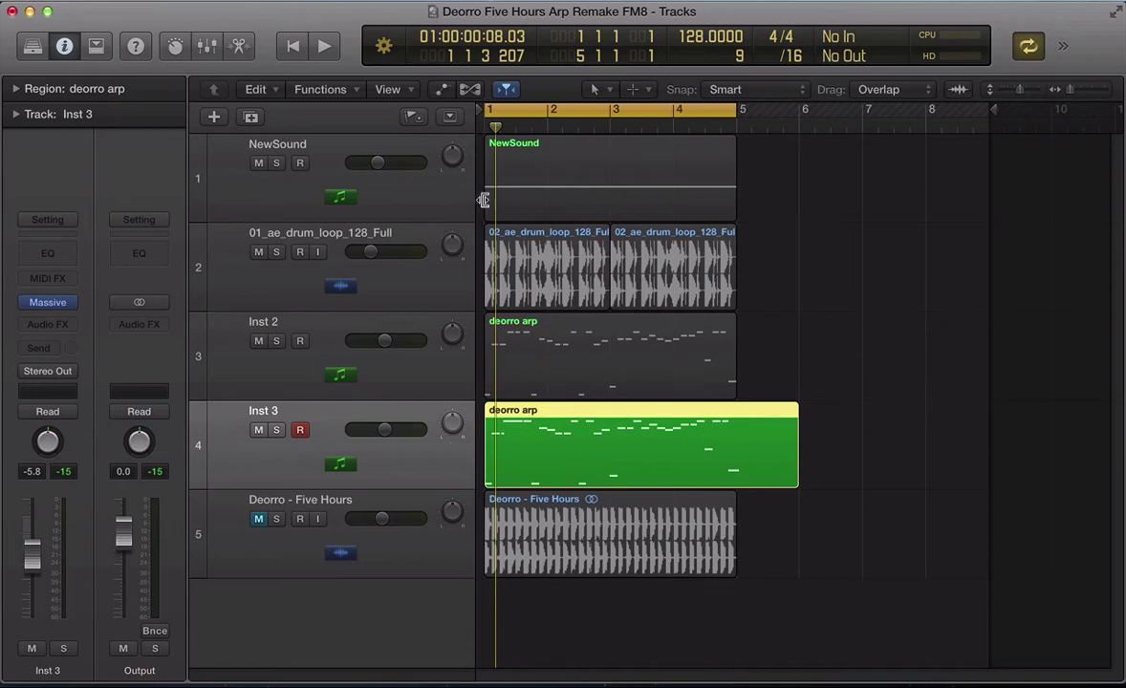
# Step: Check FM8 on NewSound and view Inst 2's deorro arp notes zoomed out in a piano roll
pyautogui.click(422, 183)
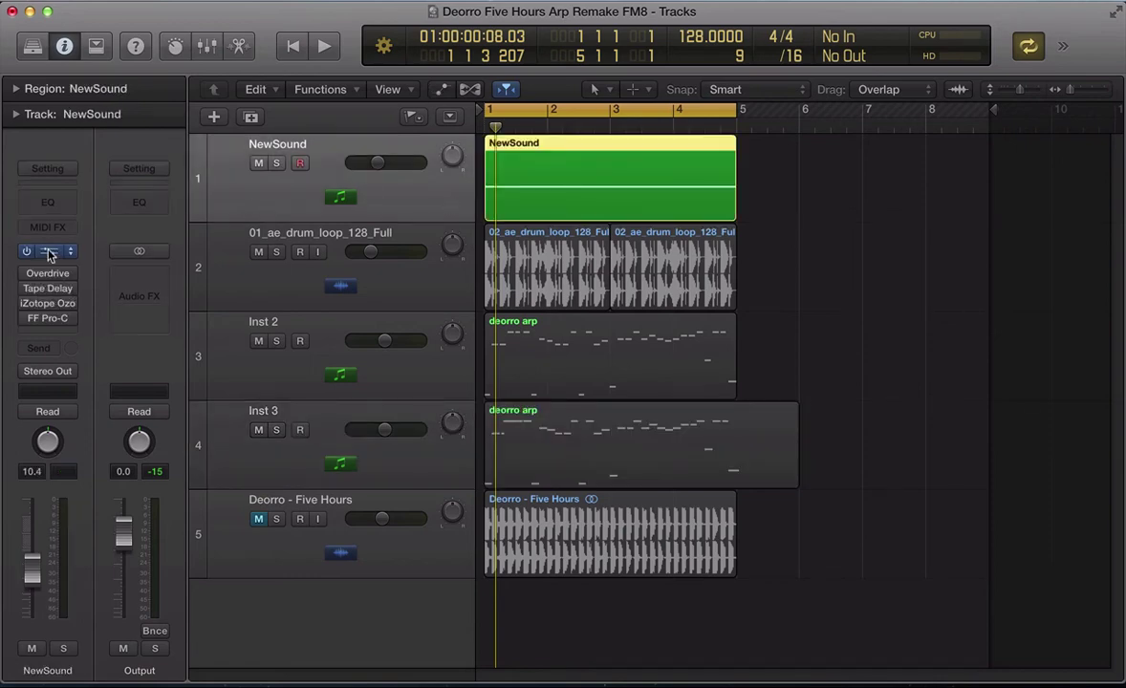
pyautogui.click(50, 253)
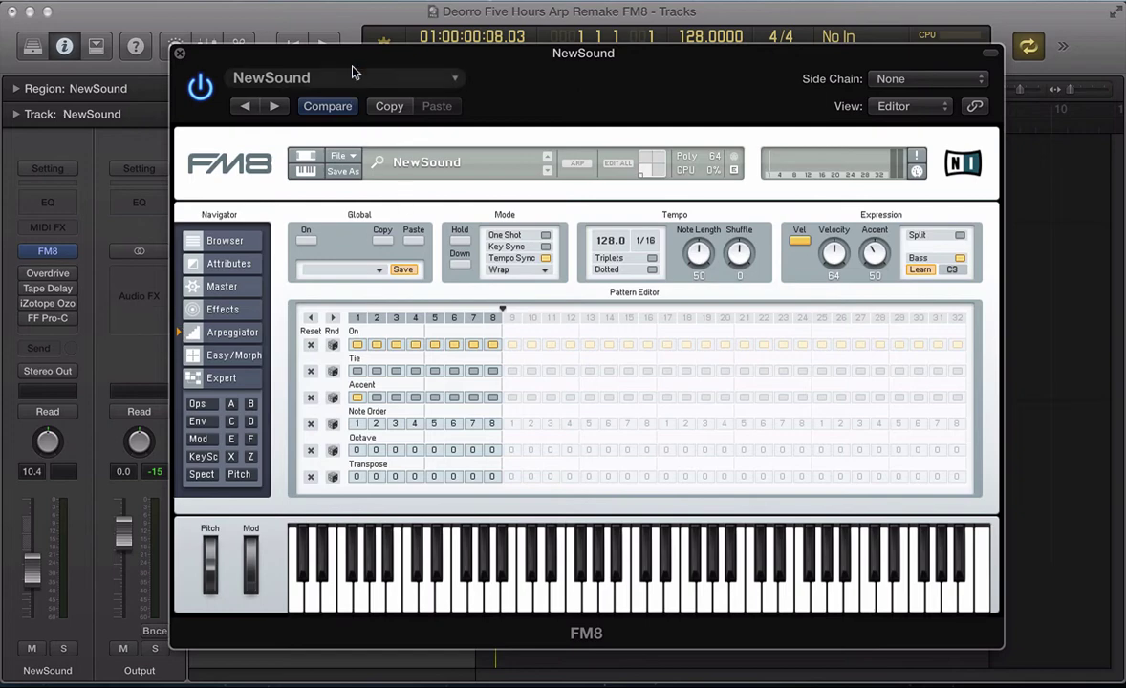
pyautogui.press('super+w')
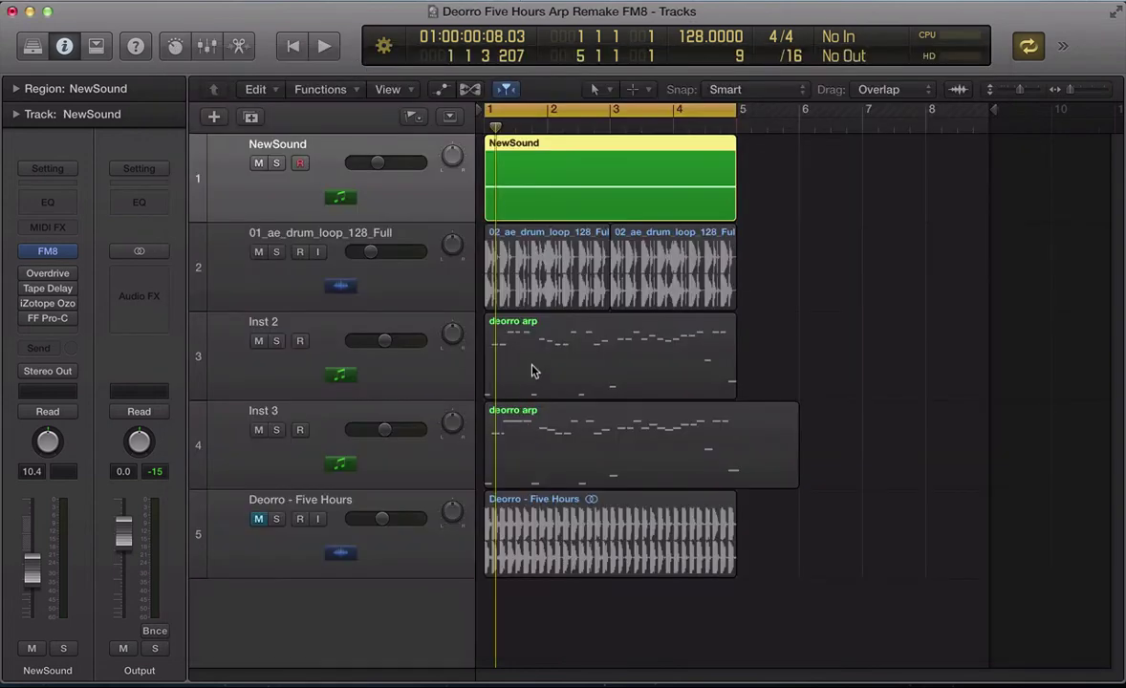
pyautogui.click(532, 366)
pyautogui.press('e')
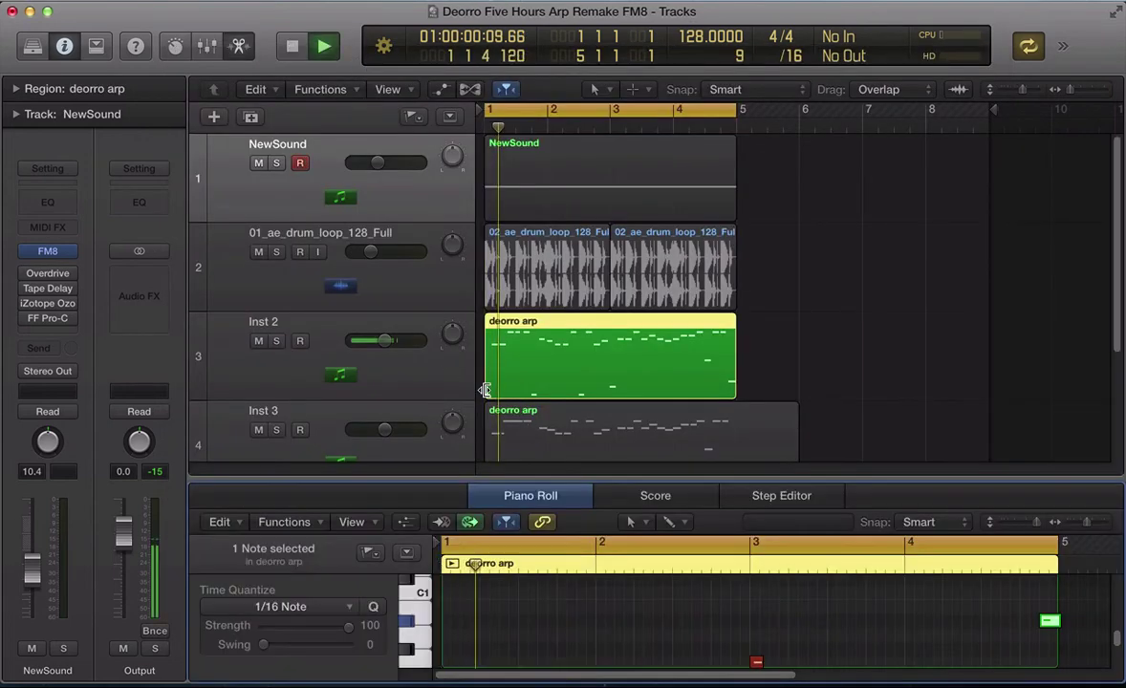
pyautogui.press('super+4')
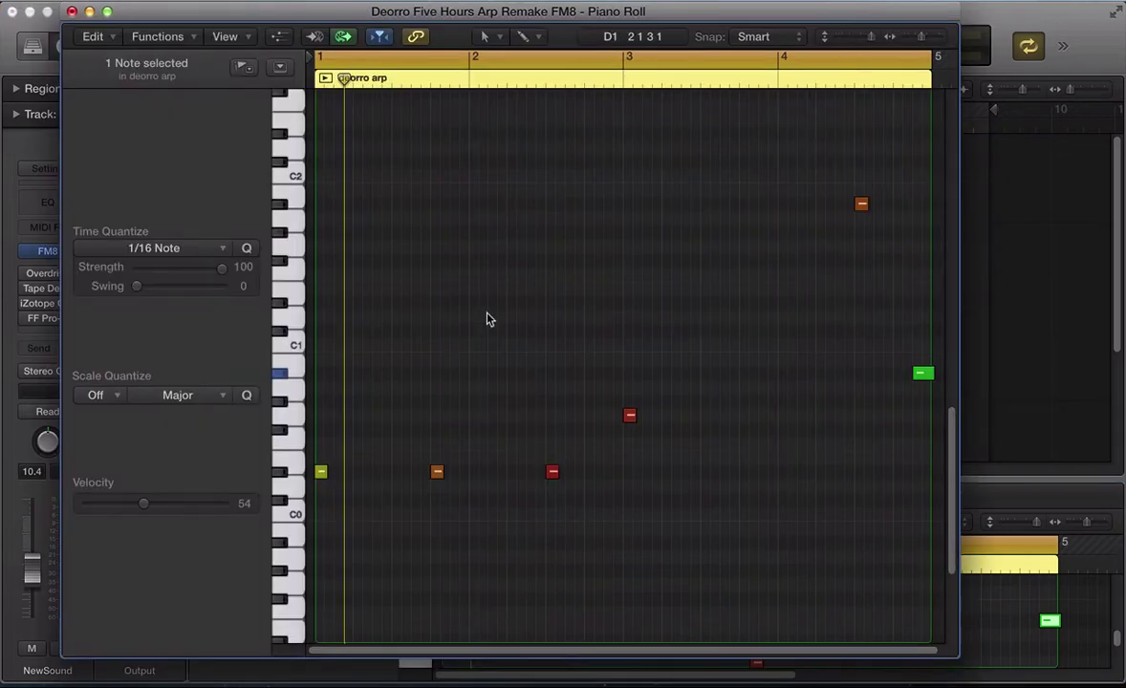
pyautogui.scroll(5, 487, 318)
pyautogui.press('super+Up')
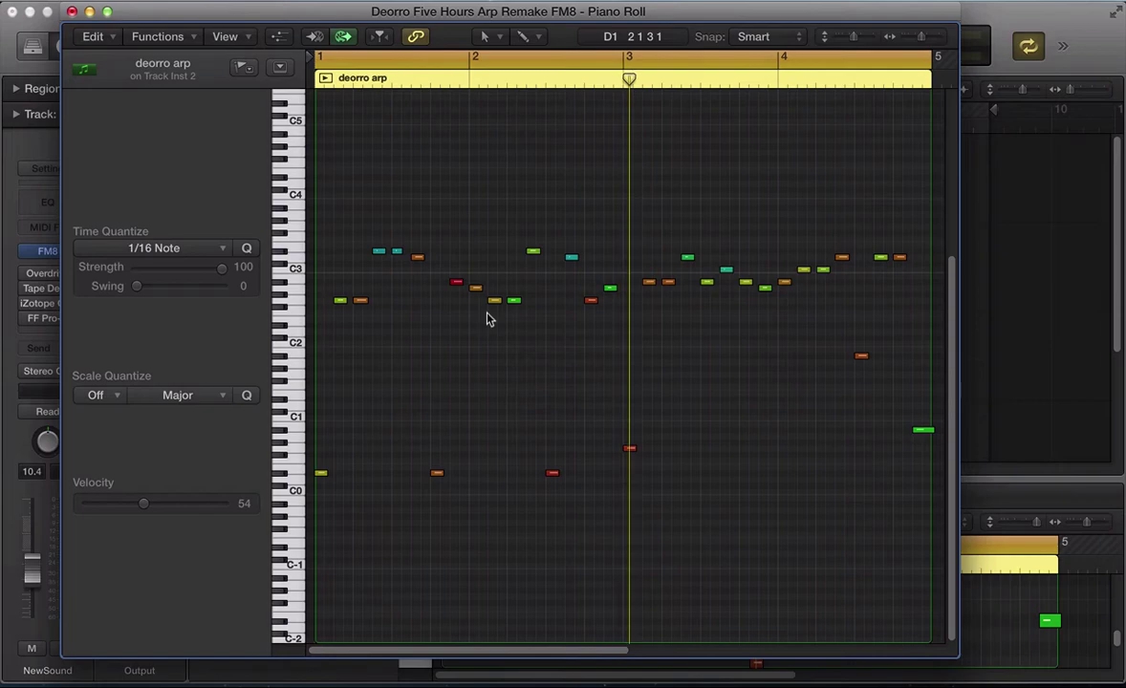
pyautogui.press('super+w')
# Step: Extend the FM8 arpeggiator pattern length to 32 steps and audition it
pyautogui.click(426, 207)
pyautogui.press('v')
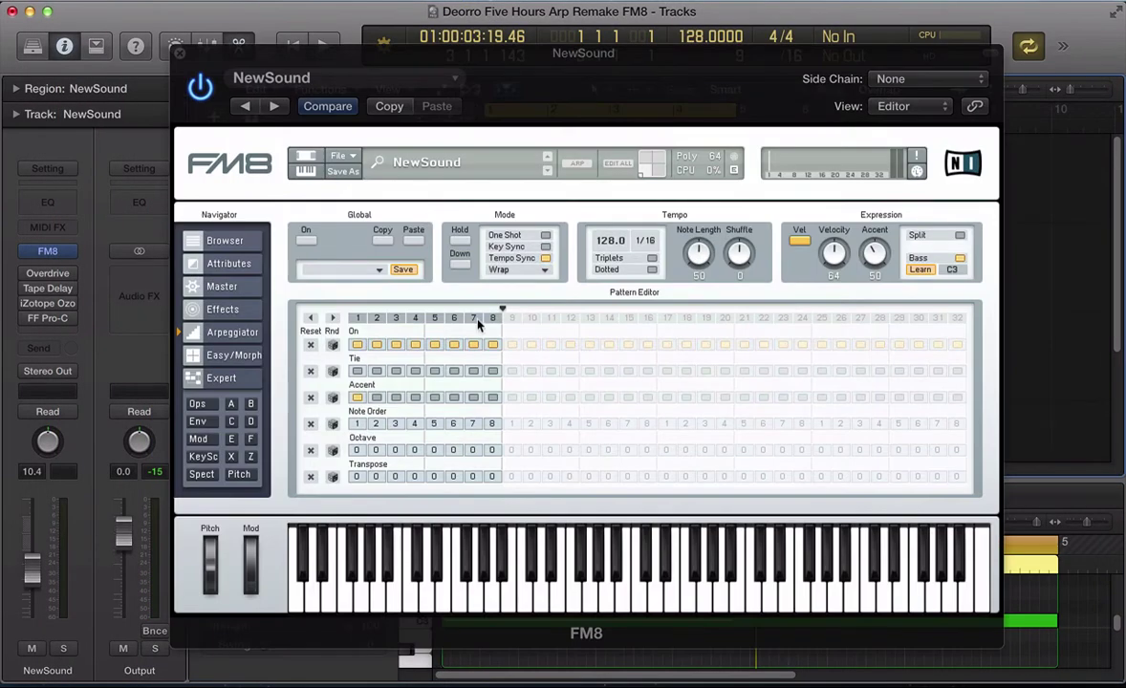
pyautogui.moveTo(503, 312); pyautogui.dragTo(964, 363)
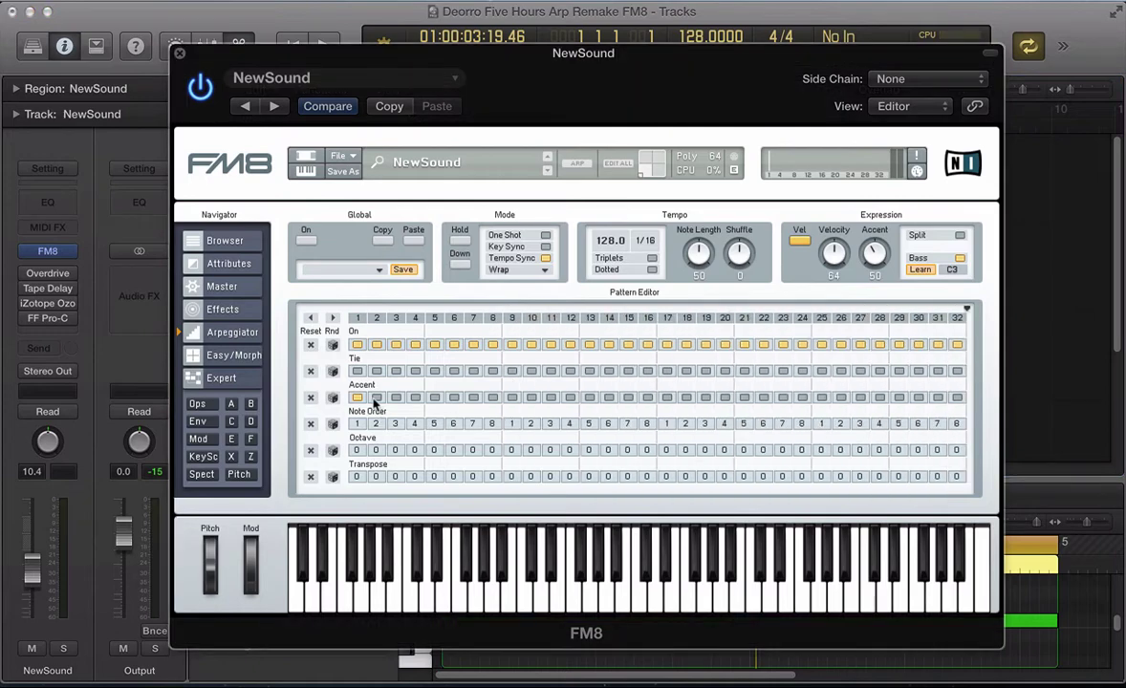
pyautogui.press('v')
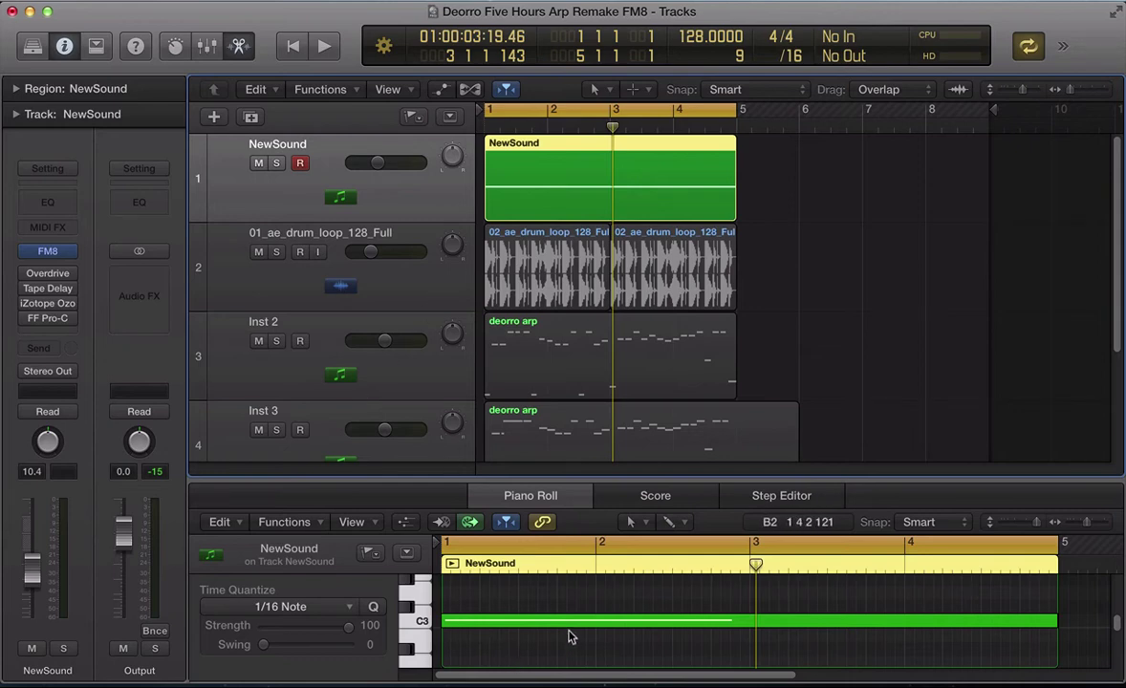
pyautogui.press('space')
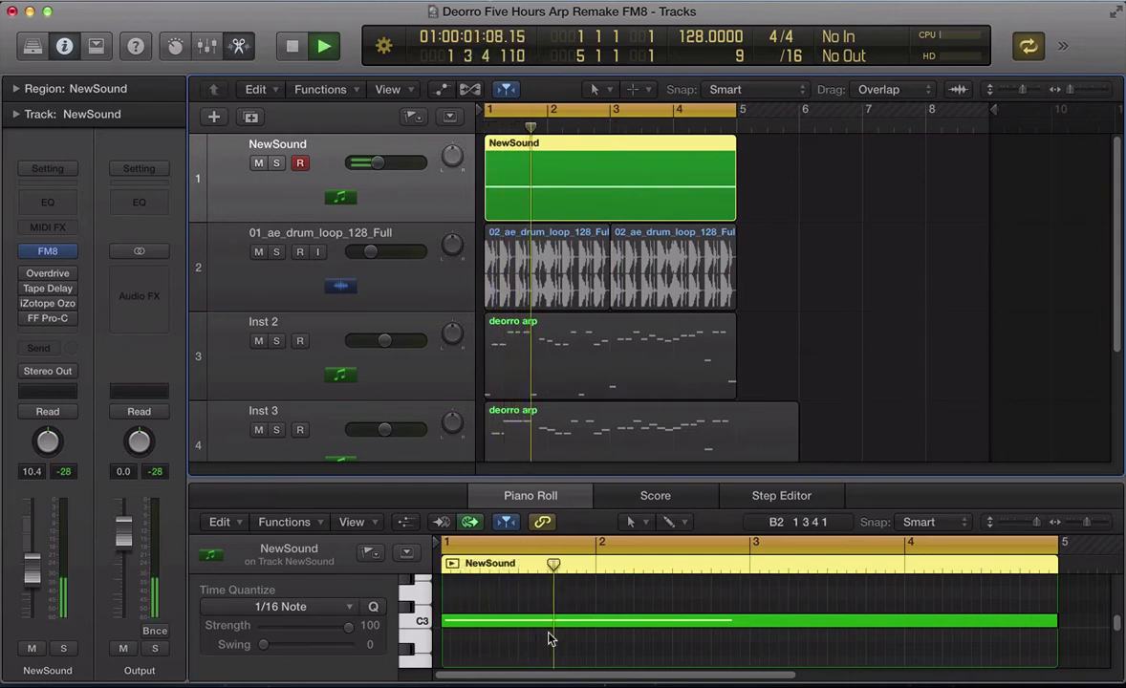
pyautogui.press('space')
pyautogui.press('v')
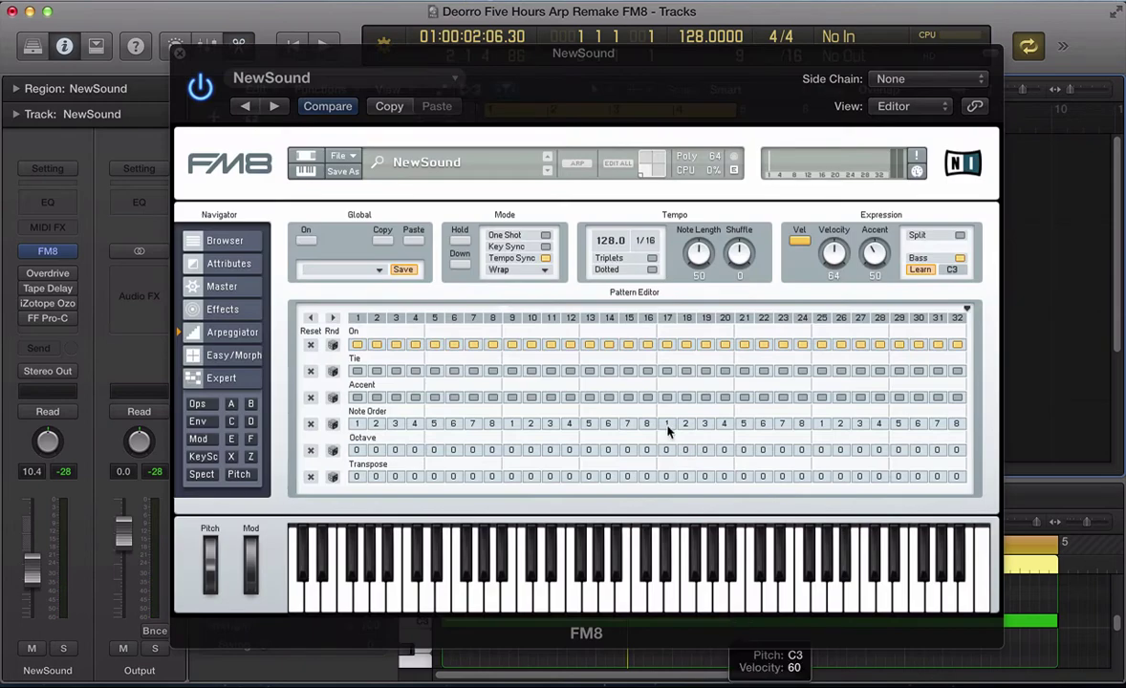
# Step: Set the arpeggiator rate to 1/8, turn the arpeggiator on, and play the pattern
pyautogui.click(657, 242)
pyautogui.click(643, 269)
pyautogui.click(645, 241)
pyautogui.click(647, 269)
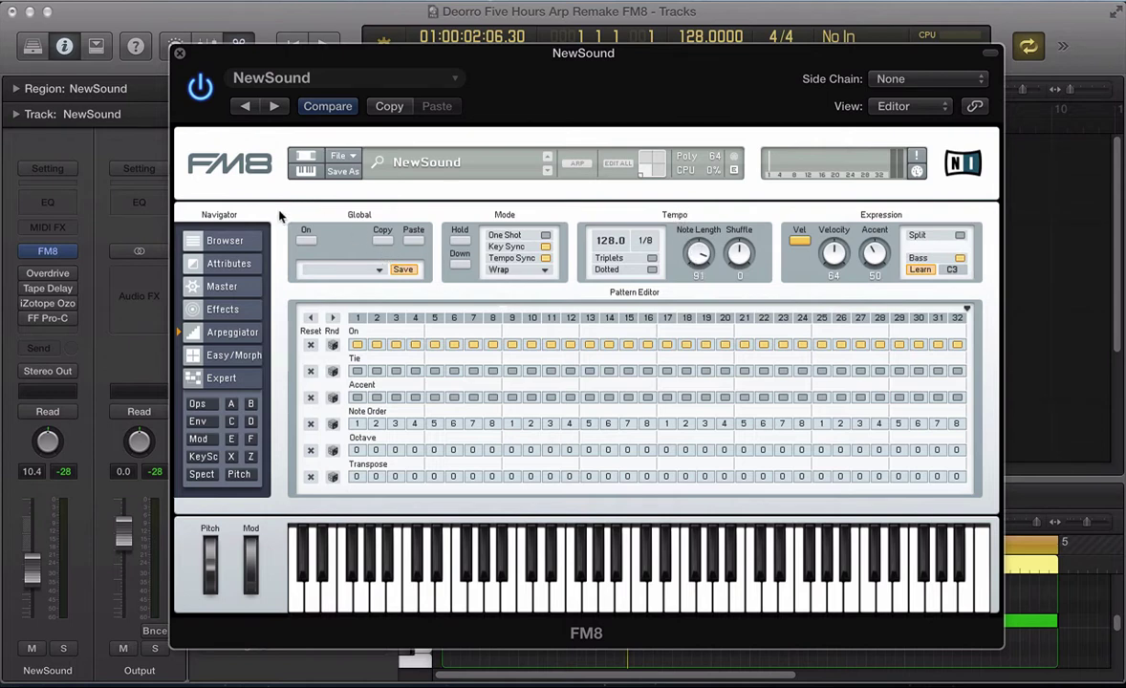
pyautogui.click(304, 241)
pyautogui.press('space')
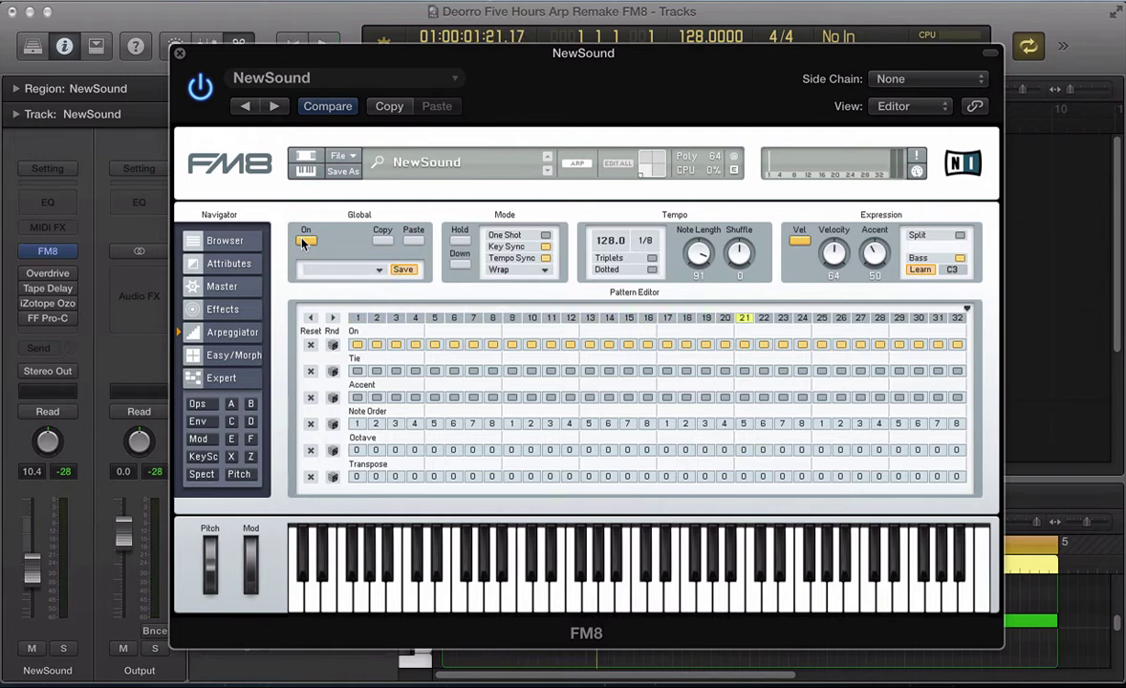
# Step: Program steps 1–4: transposes -9, 7, 7, 3; octaves 1, 1, 2 on steps 2–4
pyautogui.click(359, 450)
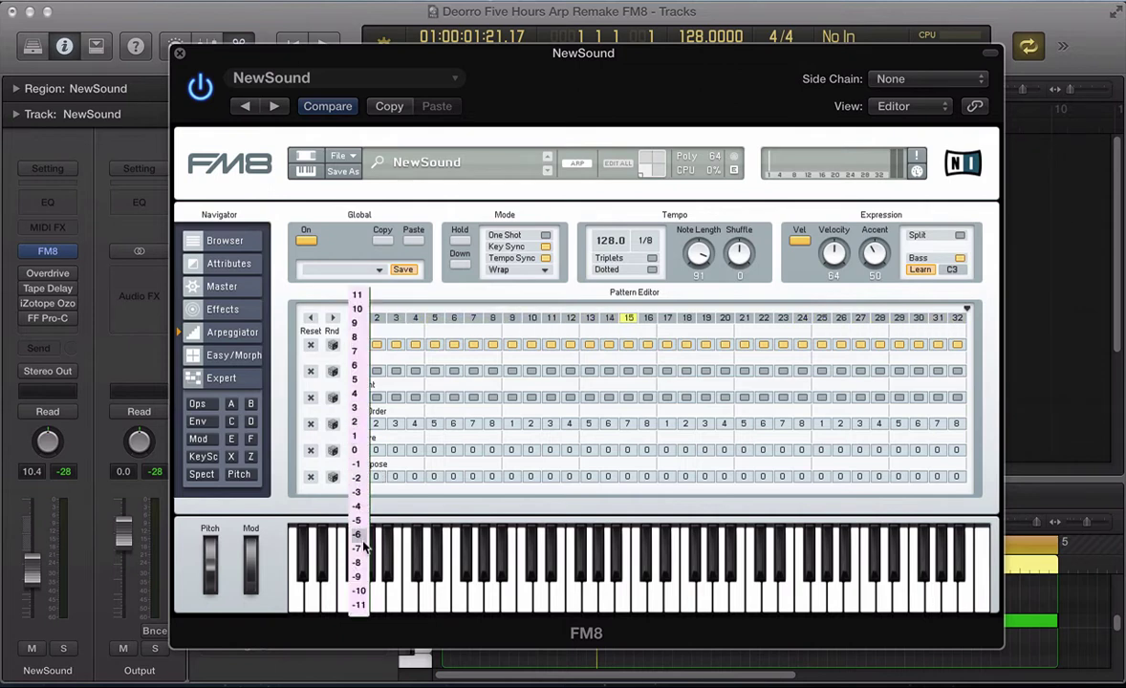
pyautogui.click(360, 577)
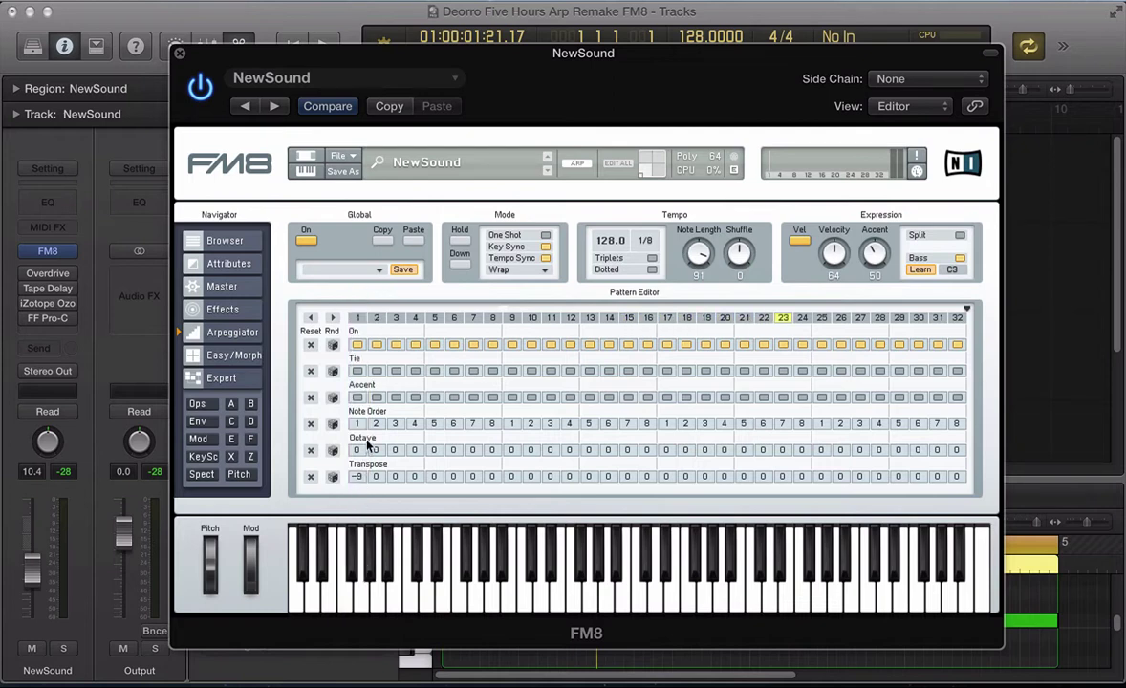
pyautogui.click(375, 455)
pyautogui.click(375, 459)
pyautogui.click(374, 478)
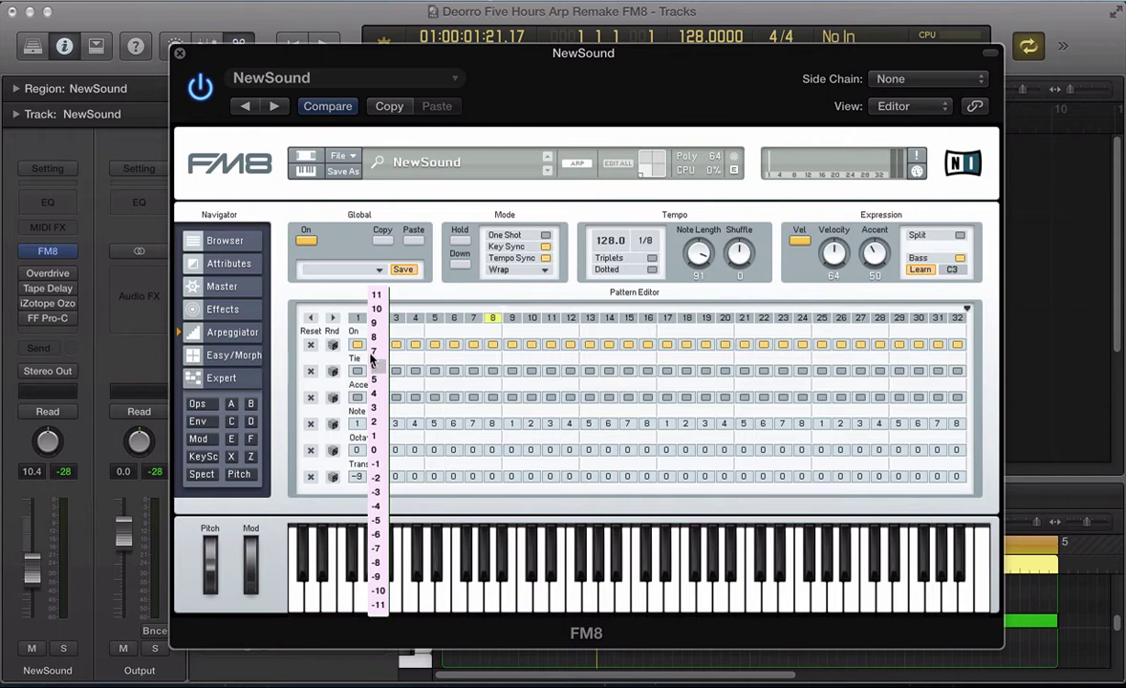
pyautogui.click(373, 352)
pyautogui.click(395, 447)
pyautogui.click(398, 467)
pyautogui.click(394, 478)
pyautogui.click(395, 352)
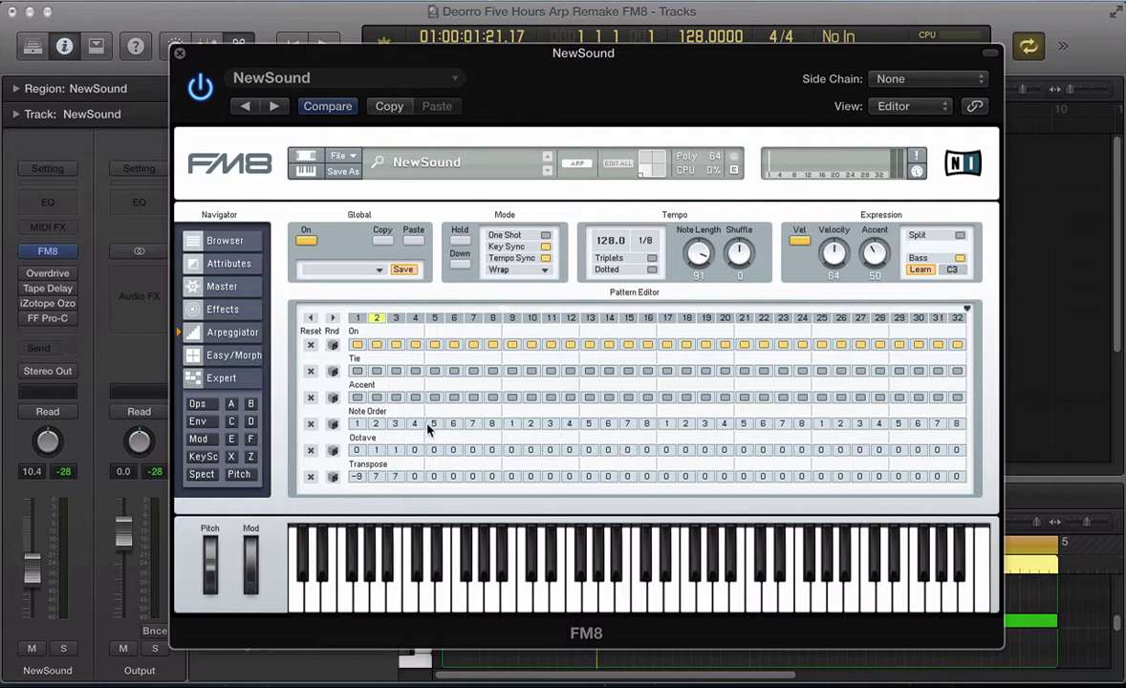
pyautogui.click(414, 450)
pyautogui.click(414, 453)
pyautogui.click(416, 478)
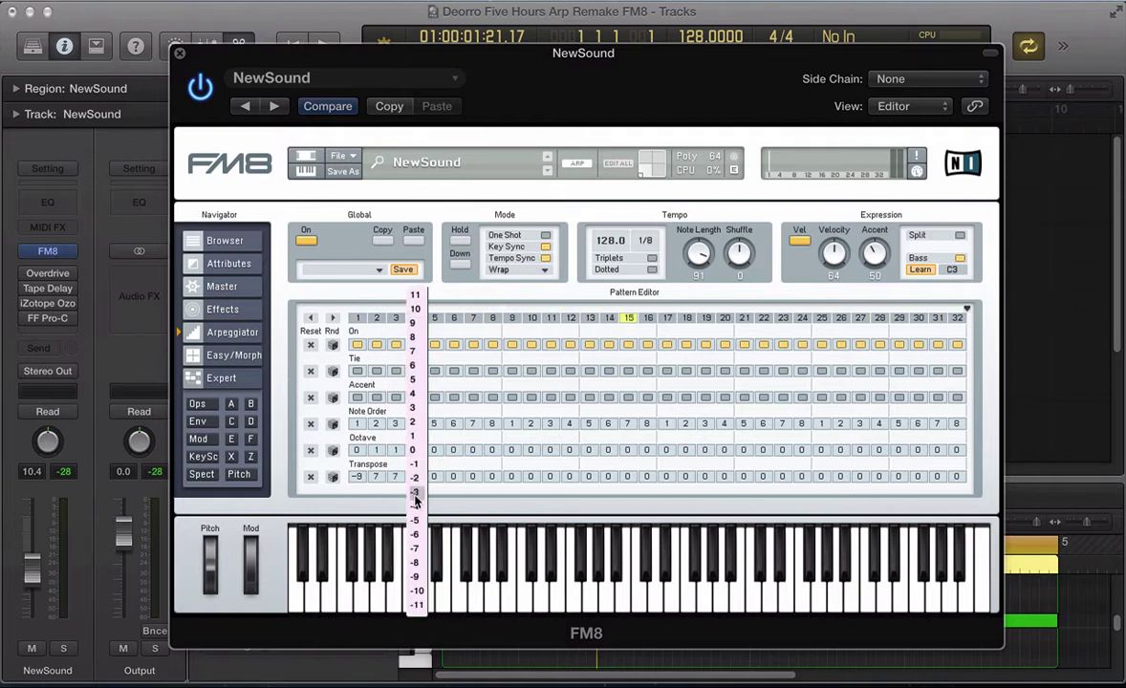
pyautogui.click(416, 413)
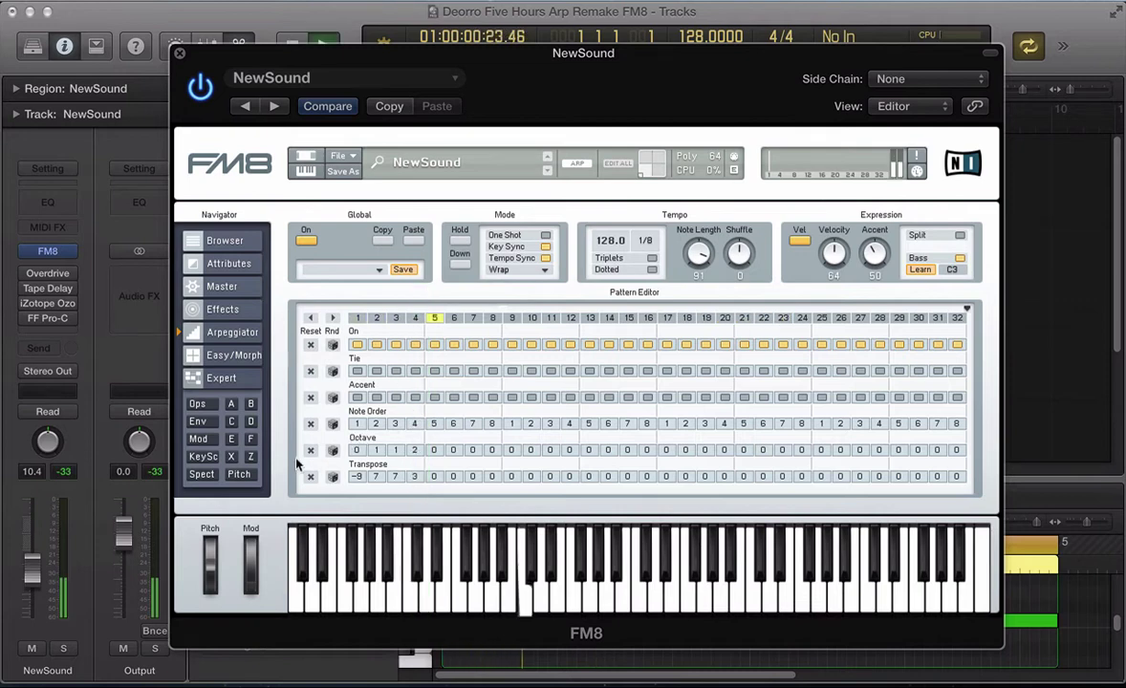
# Step: Program steps 5–8: transposes 3, 2, -9, 10; step 6 octave 2, step 8 octave 1
pyautogui.click(435, 453)
pyautogui.click(435, 453)
pyautogui.click(435, 478)
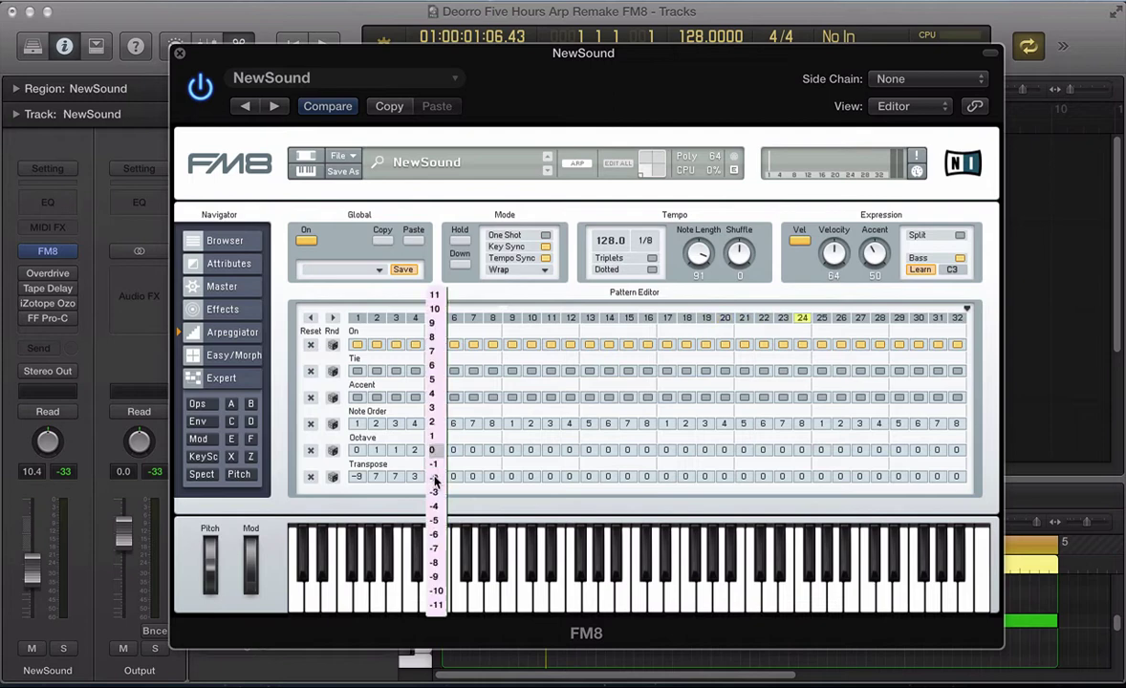
pyautogui.click(435, 407)
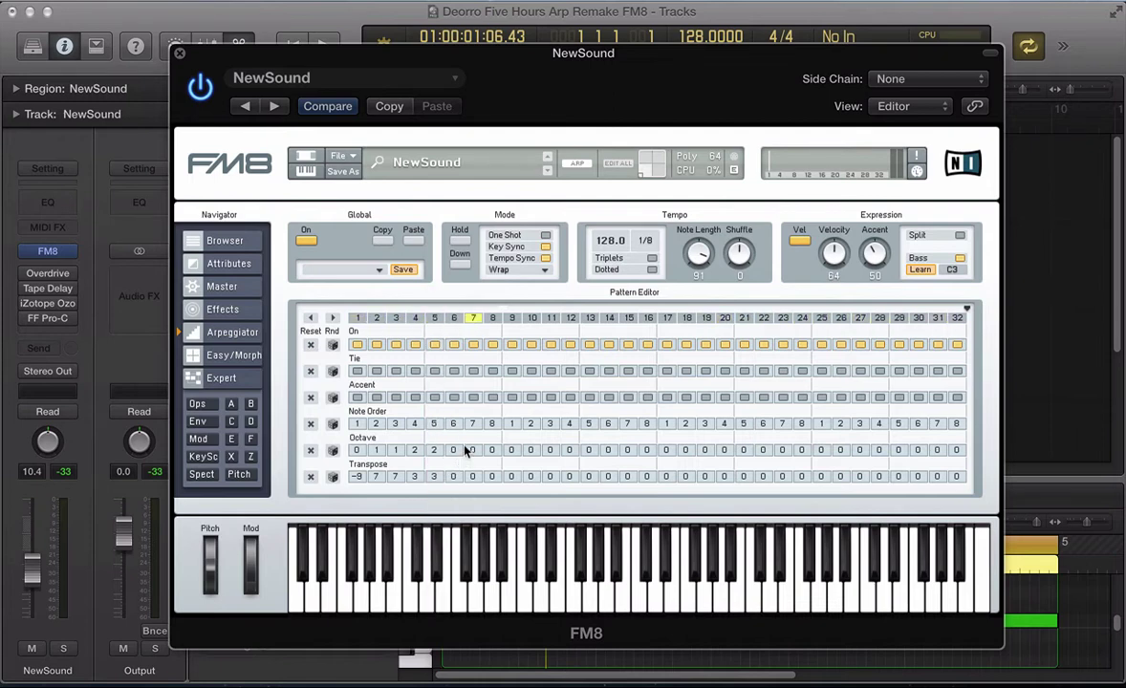
pyautogui.click(453, 451)
pyautogui.click(453, 497)
pyautogui.click(453, 478)
pyautogui.click(453, 428)
pyautogui.click(475, 481)
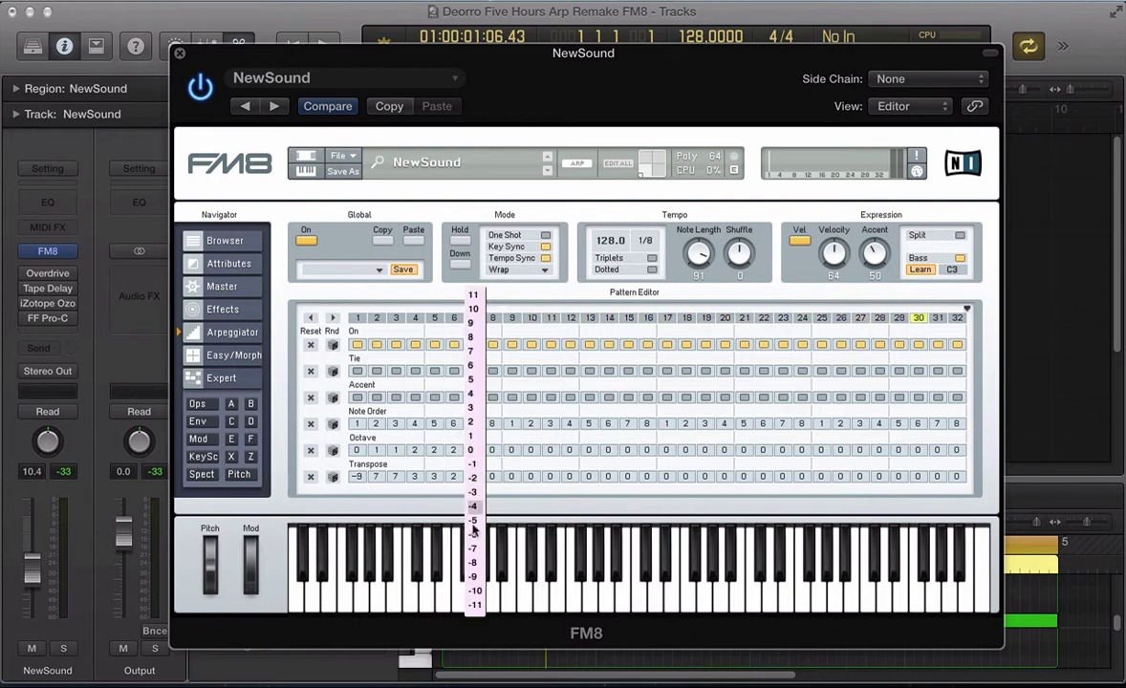
pyautogui.click(476, 574)
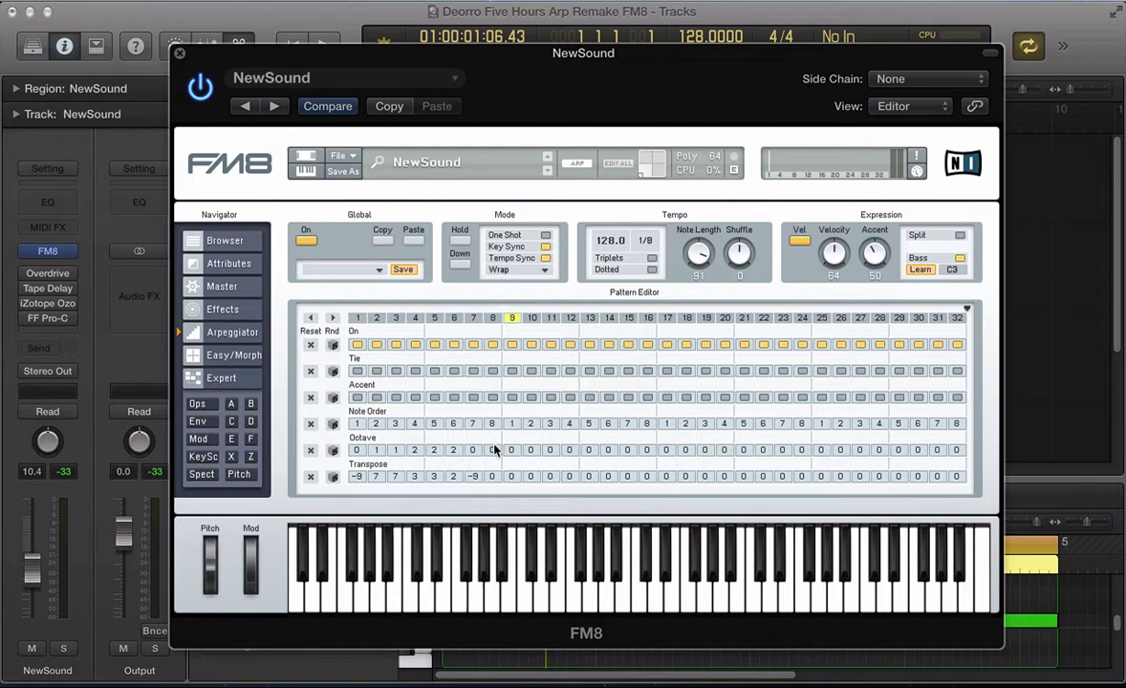
pyautogui.click(494, 450)
pyautogui.click(493, 483)
pyautogui.click(493, 483)
pyautogui.click(495, 320)
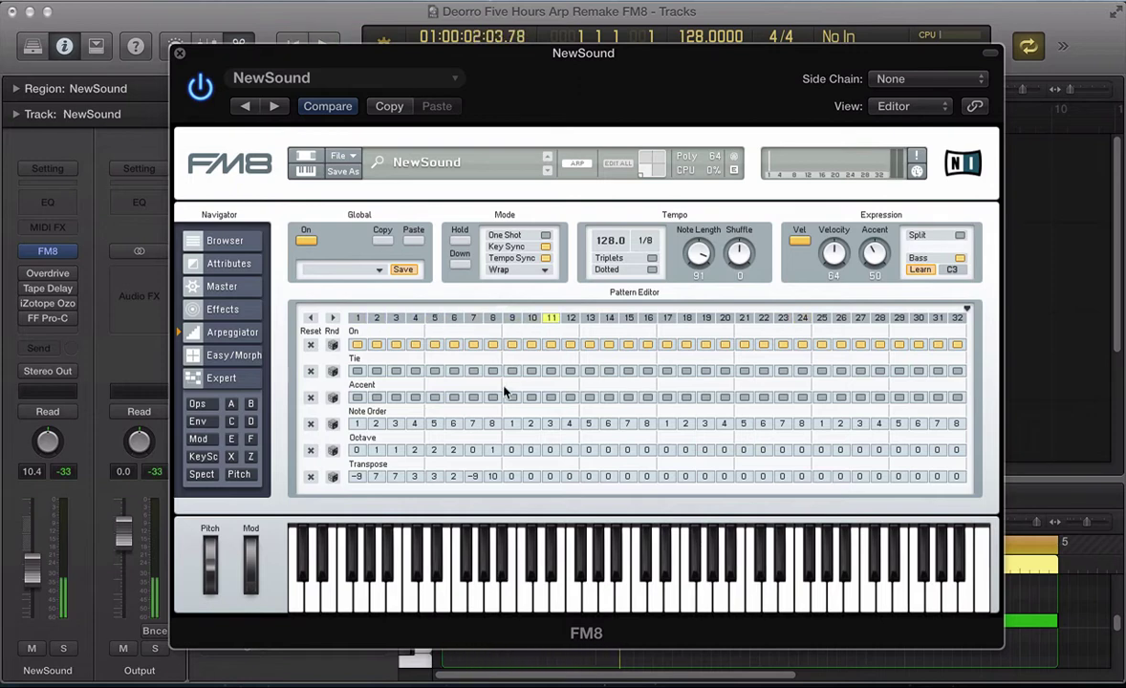
# Step: Program steps 9–12: transposes 9, 7, 7, 3; octaves 0, 1, 2 on steps 9, 10, 12; audition
pyautogui.click(511, 450)
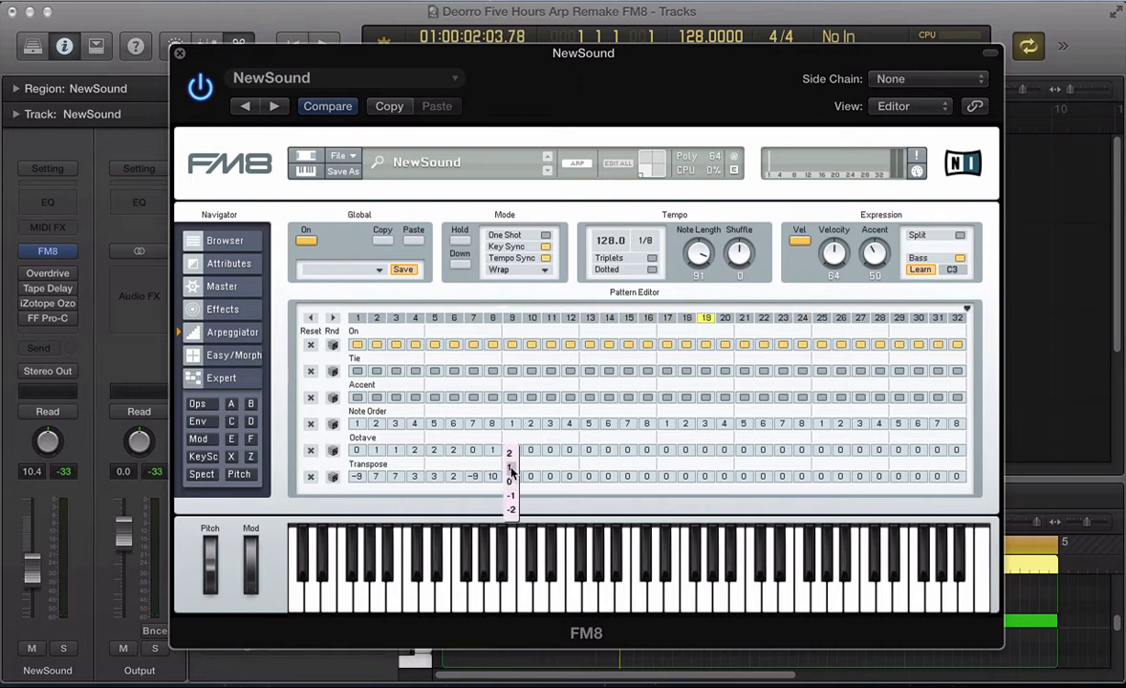
pyautogui.click(512, 483)
pyautogui.click(513, 476)
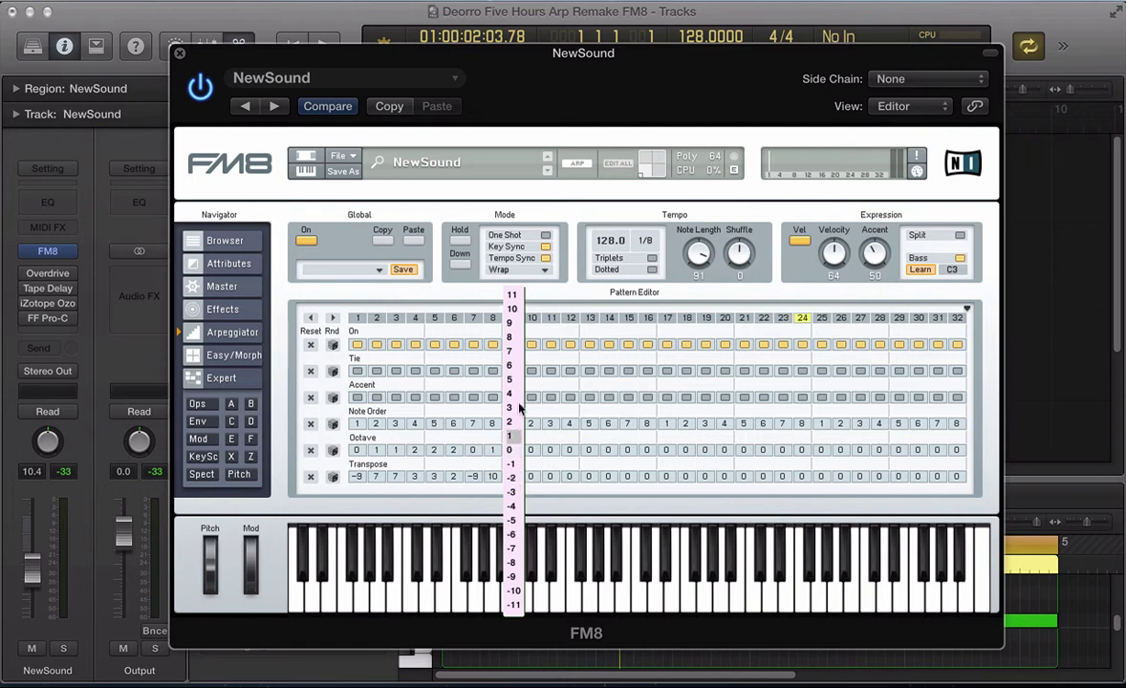
pyautogui.click(512, 323)
pyautogui.click(531, 451)
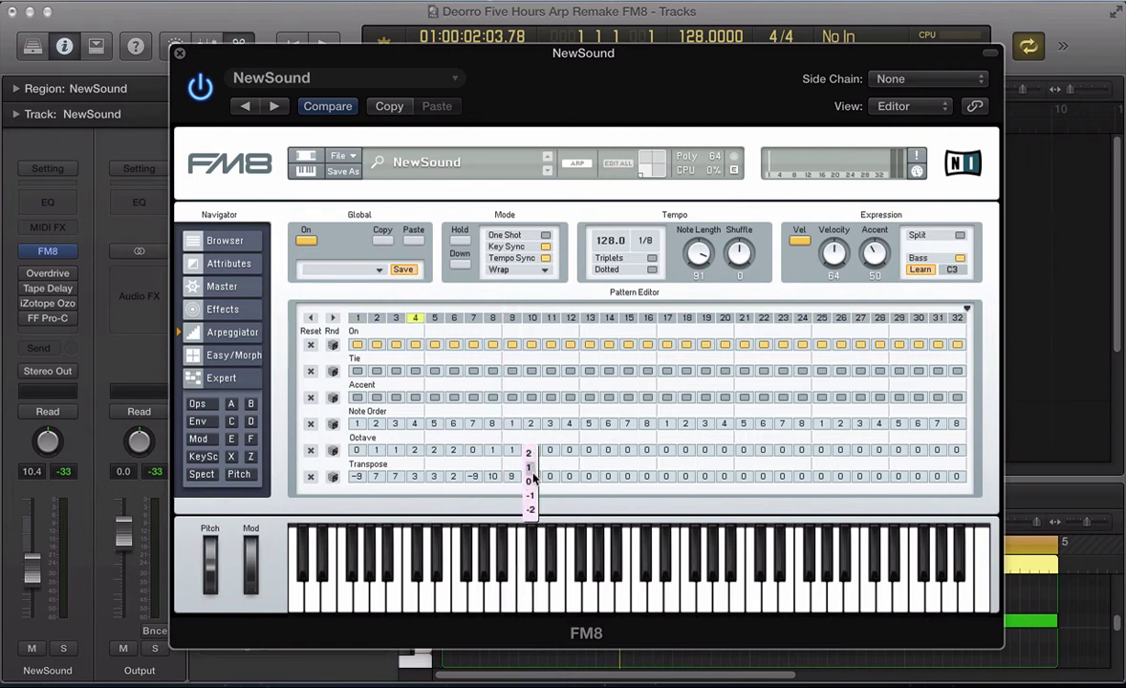
pyautogui.click(532, 469)
pyautogui.click(531, 476)
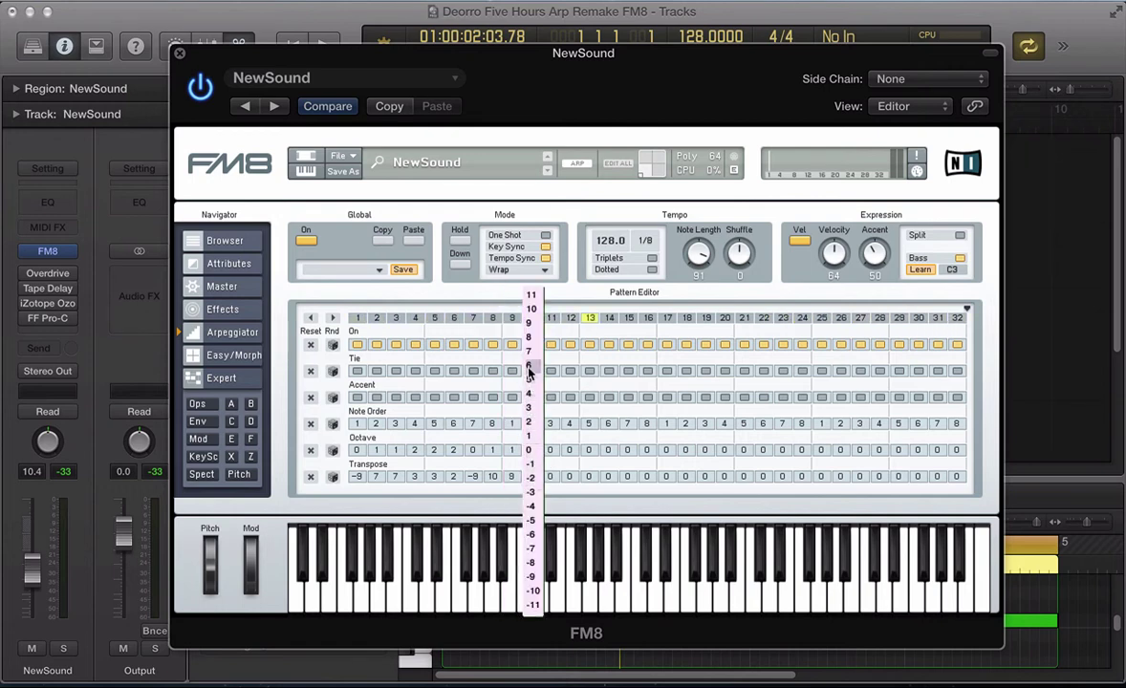
pyautogui.click(532, 395)
pyautogui.click(551, 455)
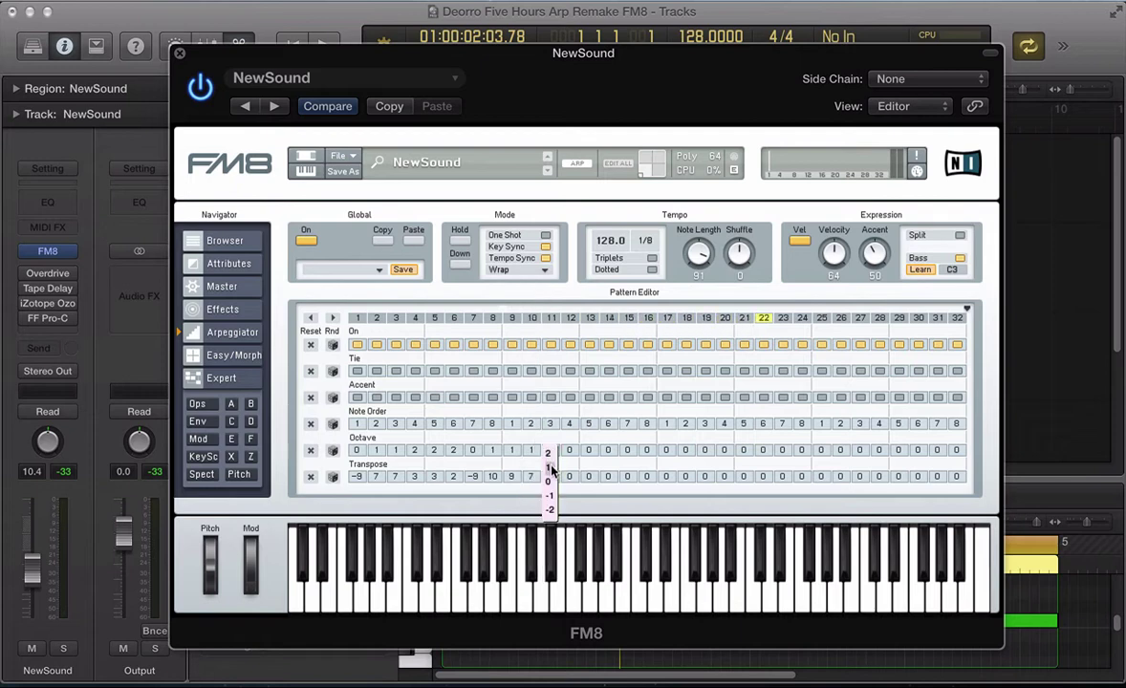
pyautogui.click(551, 478)
pyautogui.click(552, 354)
pyautogui.click(570, 449)
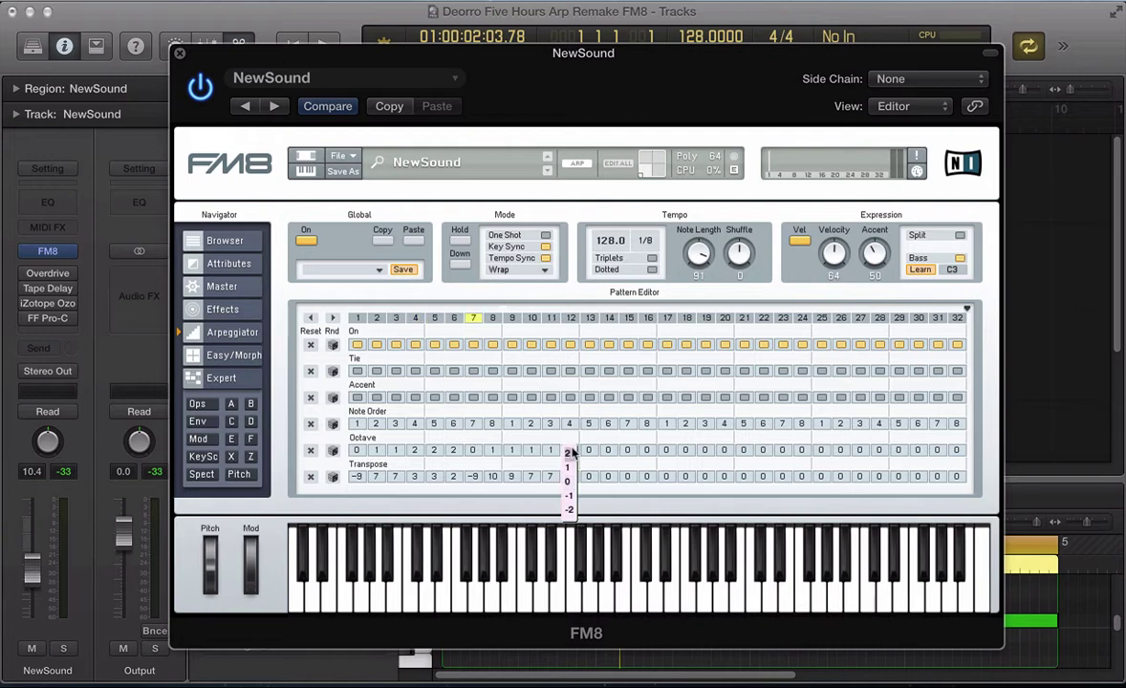
pyautogui.click(570, 450)
pyautogui.click(568, 477)
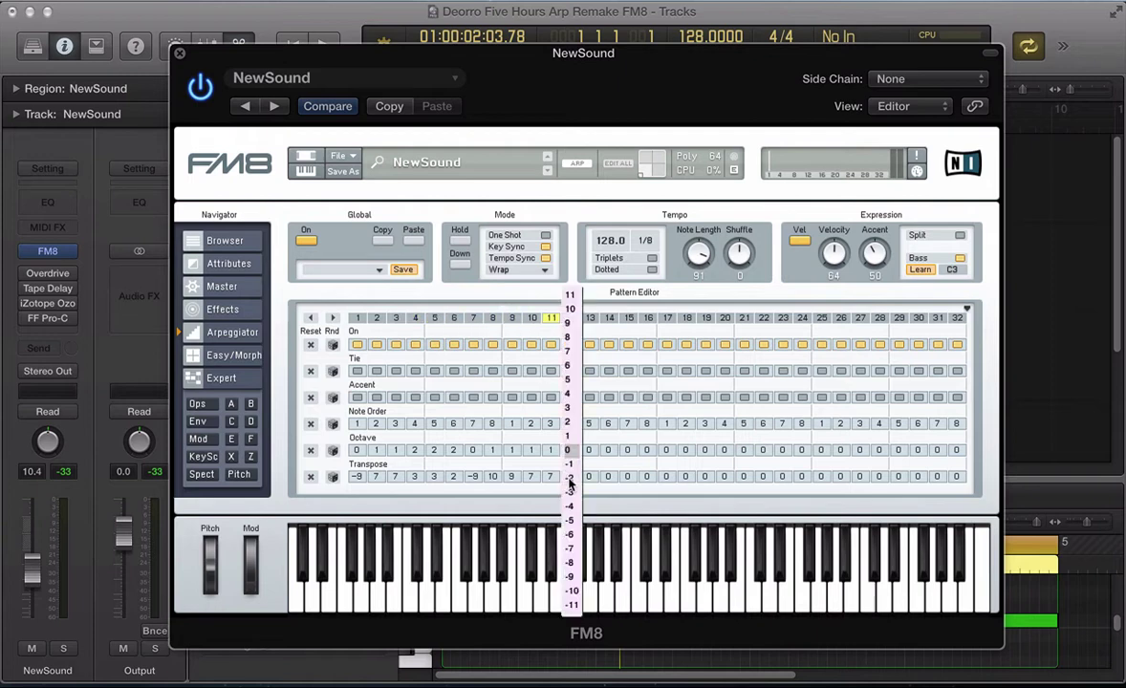
pyautogui.click(574, 413)
pyautogui.press('space')
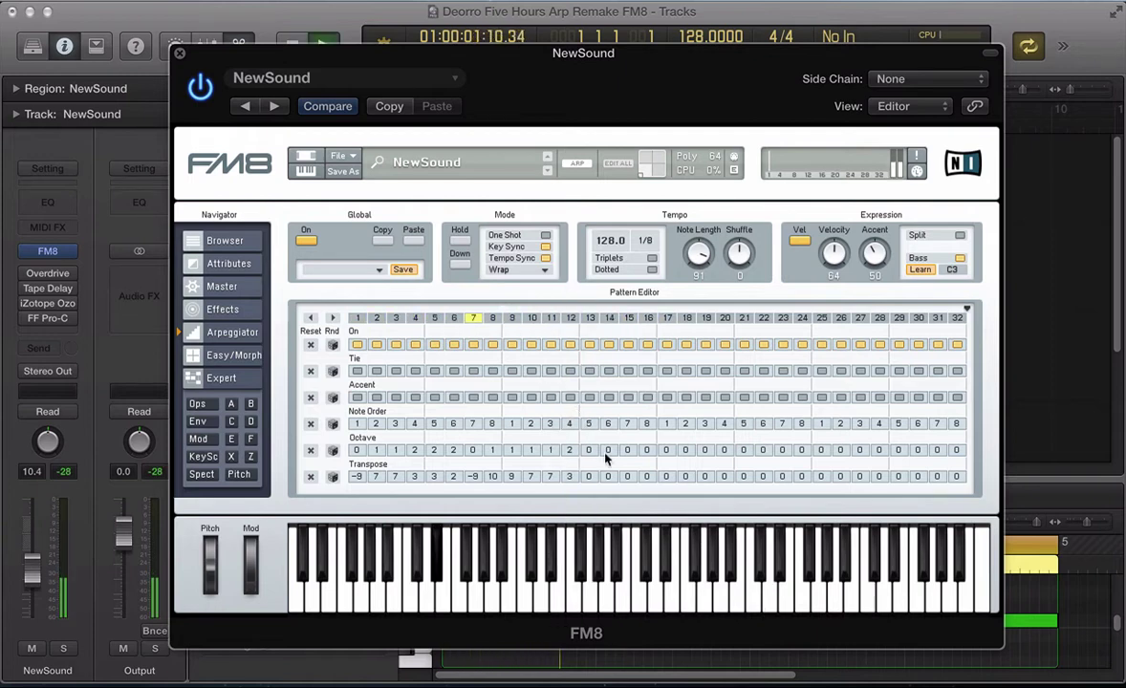
# Step: Set step 13 transpose to -9 and octaves 2, 1, 1 for steps 14–16
pyautogui.click(591, 480)
pyautogui.click(591, 577)
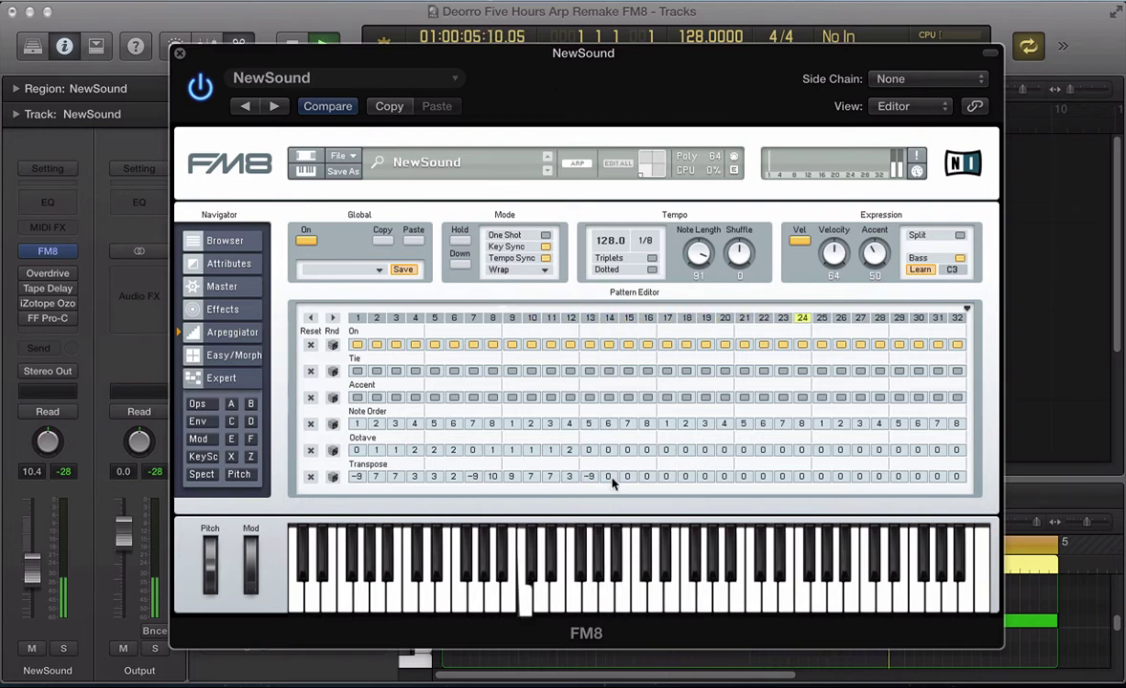
pyautogui.click(612, 454)
pyautogui.click(609, 478)
pyautogui.click(610, 457)
pyautogui.click(607, 421)
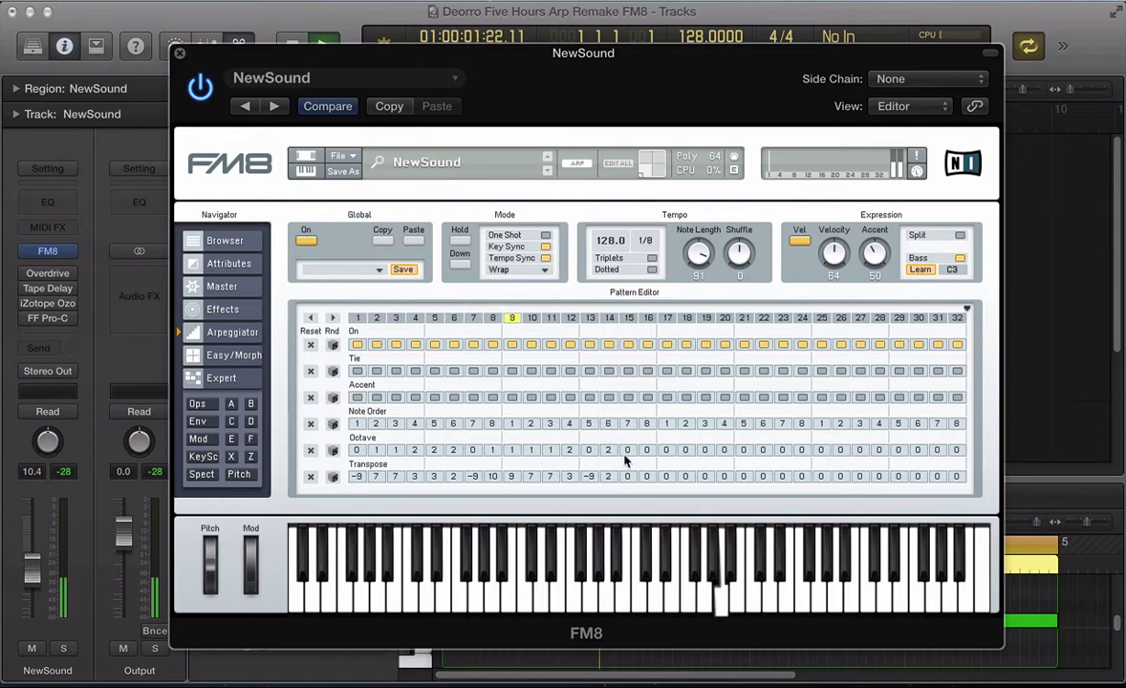
pyautogui.click(626, 453)
pyautogui.click(625, 457)
pyautogui.click(627, 453)
pyautogui.click(628, 436)
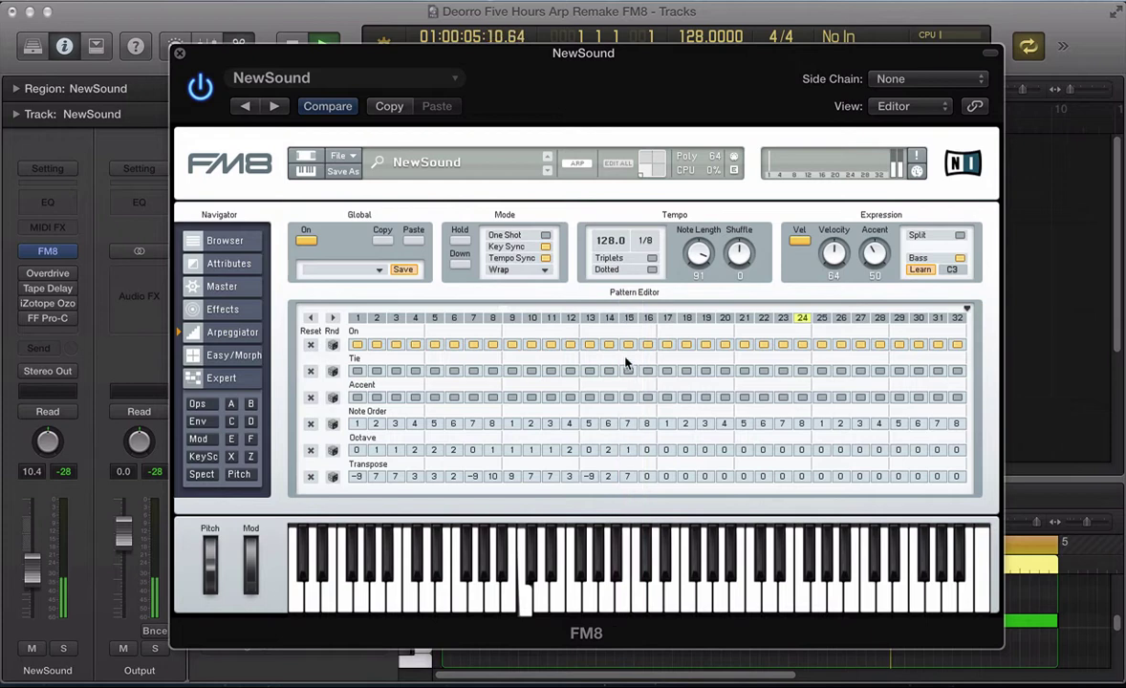
pyautogui.click(648, 453)
pyautogui.click(648, 459)
pyautogui.click(647, 453)
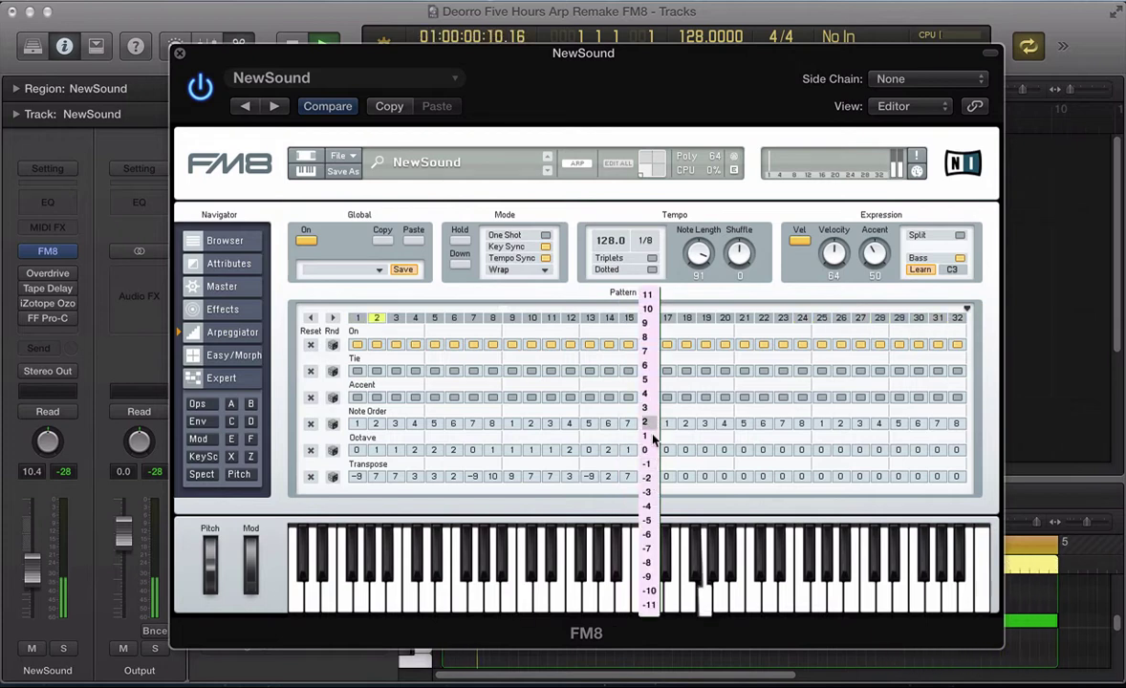
pyautogui.click(650, 438)
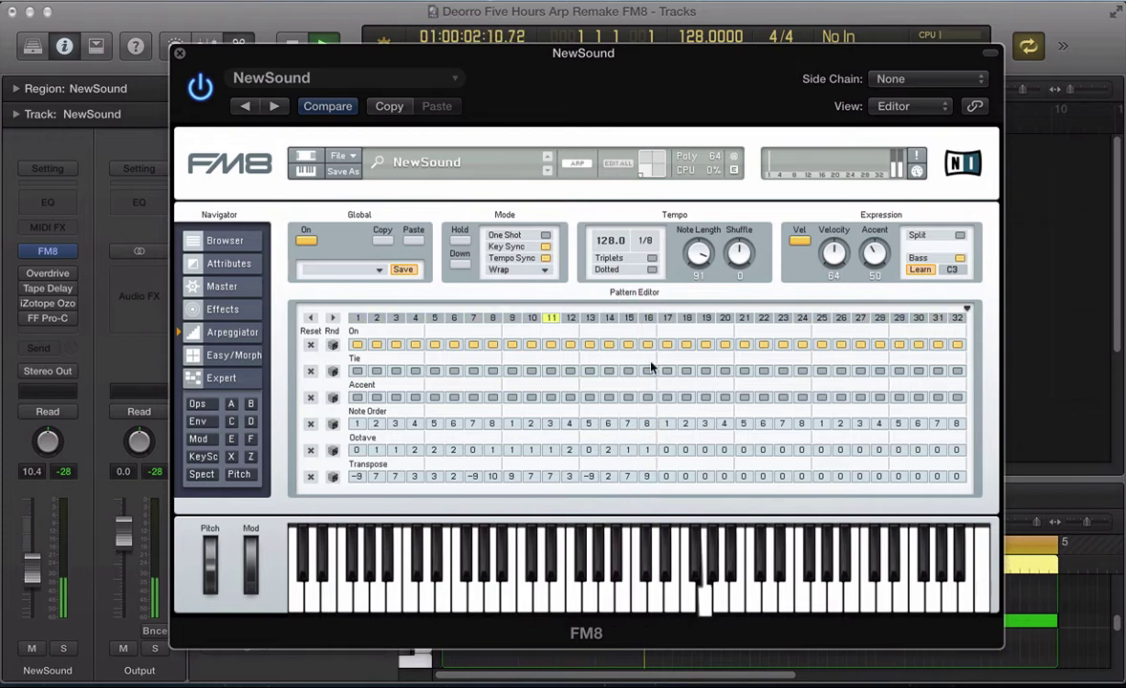
# Step: Transpose arpeggiator step 17 to -5, and give step 18 octave 1 and transpose 10
pyautogui.click(668, 476)
pyautogui.click(672, 522)
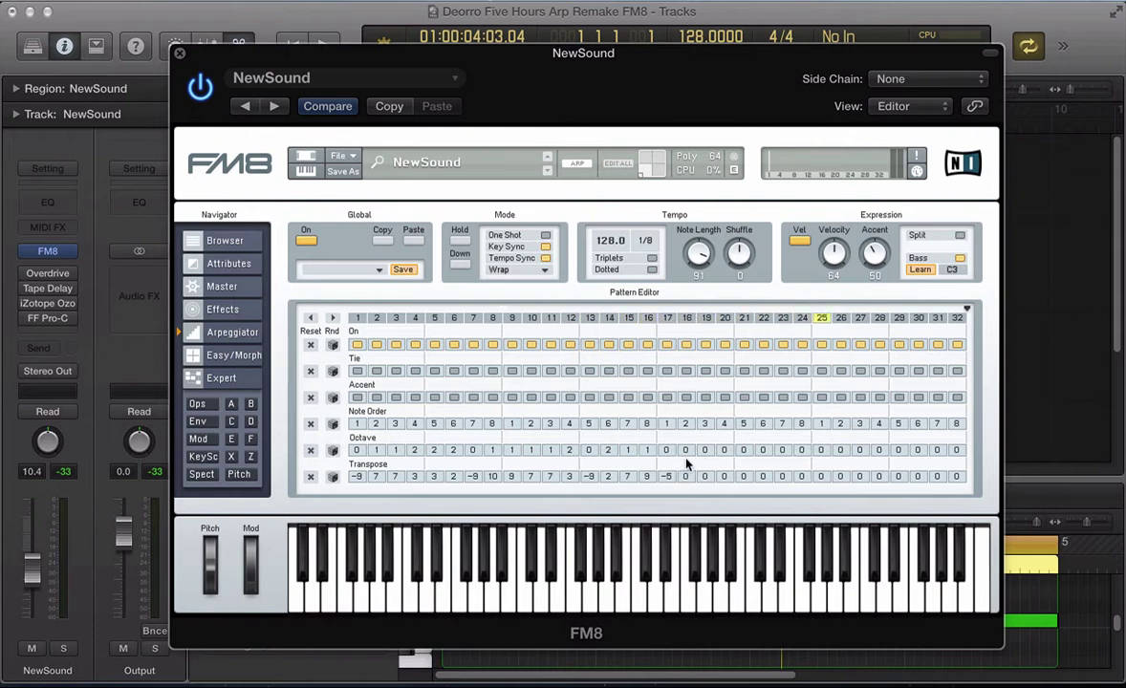
pyautogui.click(686, 452)
pyautogui.click(685, 476)
pyautogui.click(686, 477)
pyautogui.click(684, 312)
# Step: Set step 19 to octave 1, transpose 10, and step 20 to octave 2, transpose 2
pyautogui.click(704, 451)
pyautogui.click(705, 468)
pyautogui.click(705, 476)
pyautogui.click(710, 421)
pyautogui.click(724, 450)
pyautogui.click(724, 468)
pyautogui.click(724, 476)
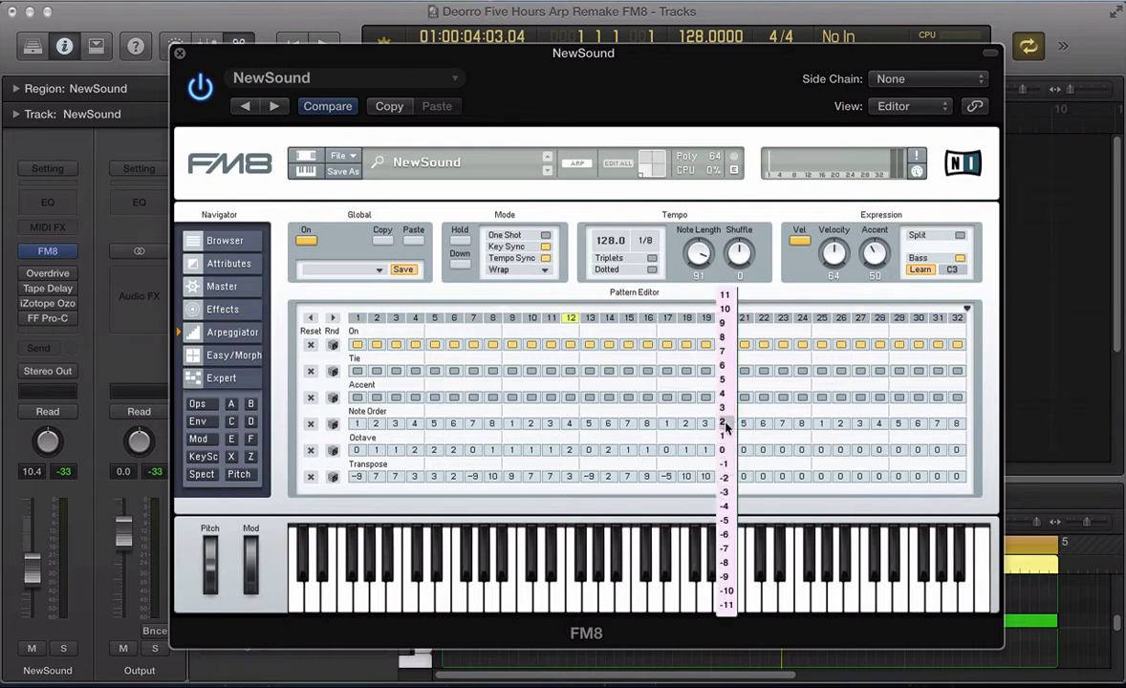
pyautogui.click(727, 426)
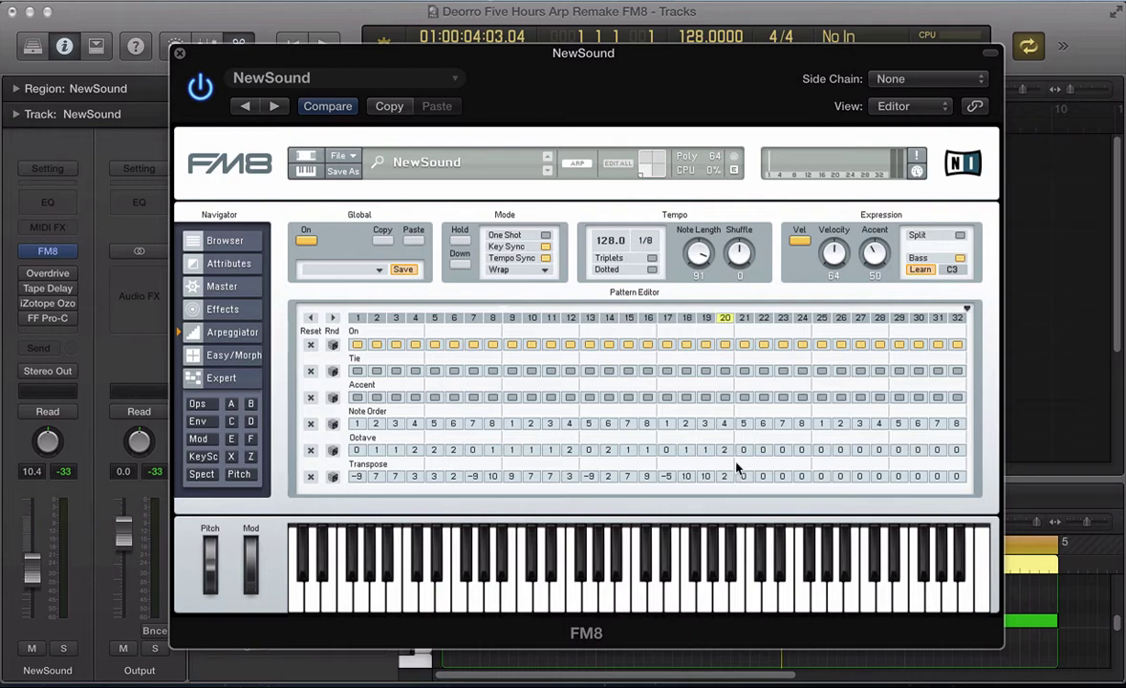
# Step: Set step 21 to octave 1, transpose 10, and step 22 to octave 2
pyautogui.click(742, 454)
pyautogui.click(743, 455)
pyautogui.click(744, 476)
pyautogui.click(743, 312)
pyautogui.click(762, 453)
pyautogui.click(764, 458)
# Step: Set step 23 to octave 1, transpose 10, and step 24 to octave 1, transpose 9
pyautogui.click(782, 451)
pyautogui.click(786, 474)
pyautogui.click(782, 478)
pyautogui.click(781, 314)
pyautogui.click(803, 457)
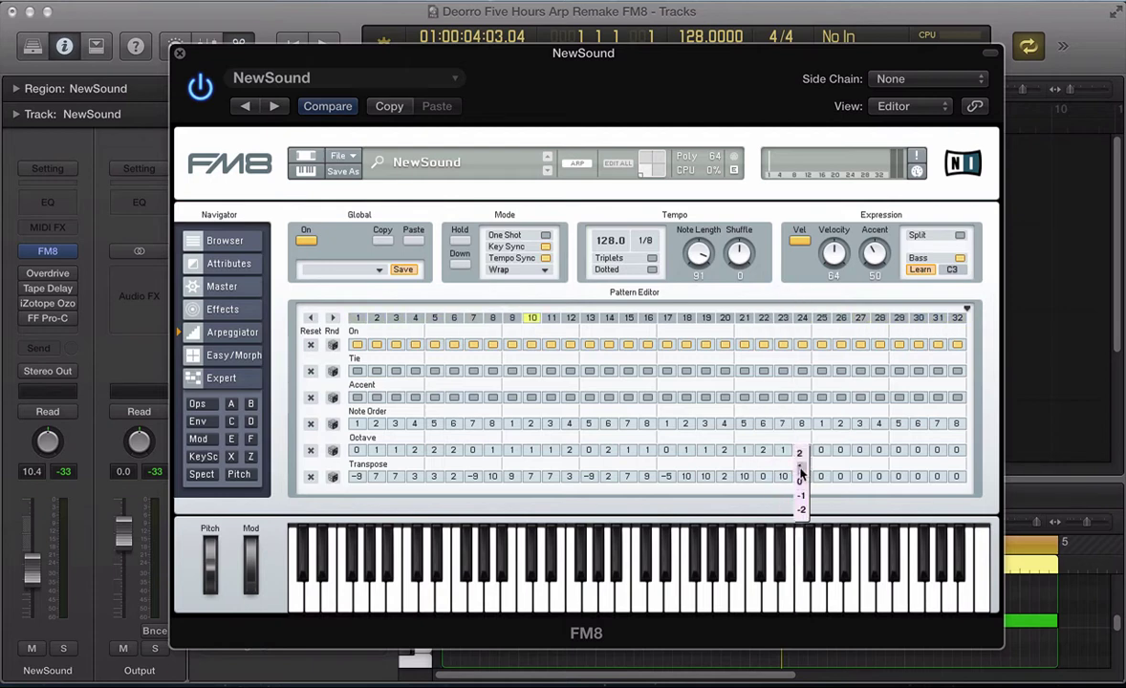
pyautogui.click(803, 478)
pyautogui.click(801, 478)
pyautogui.click(801, 327)
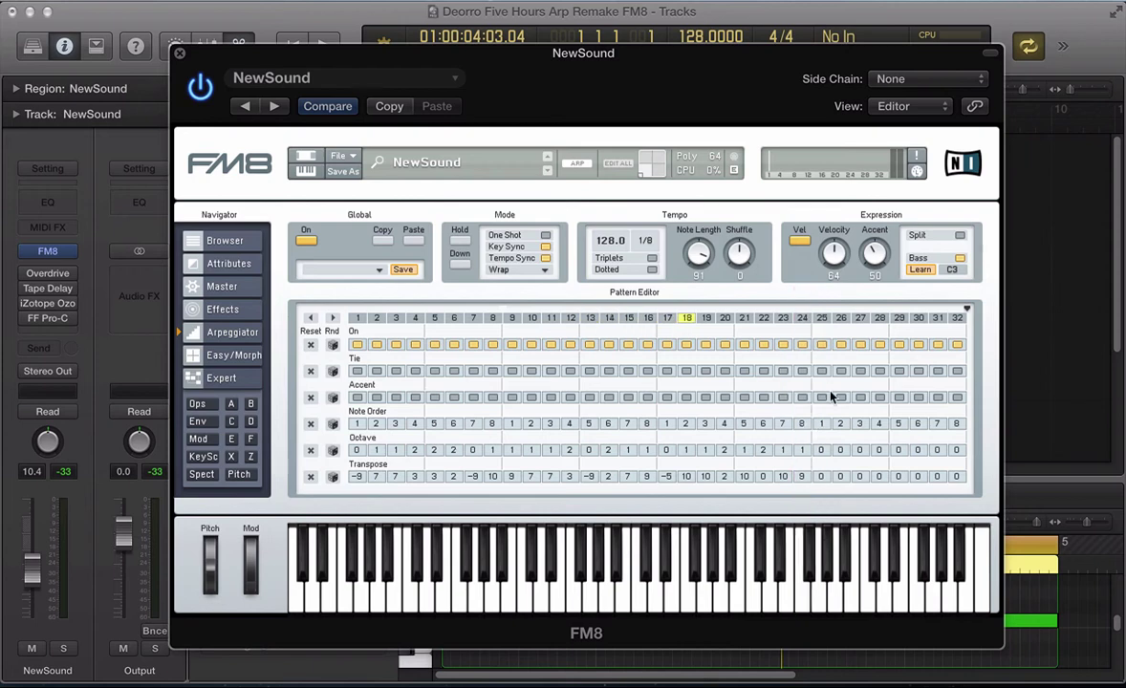
# Step: Transpose arpeggiator step 25 to 10 and set step 26's octave to 2
pyautogui.click(819, 456)
pyautogui.click(819, 476)
pyautogui.click(819, 476)
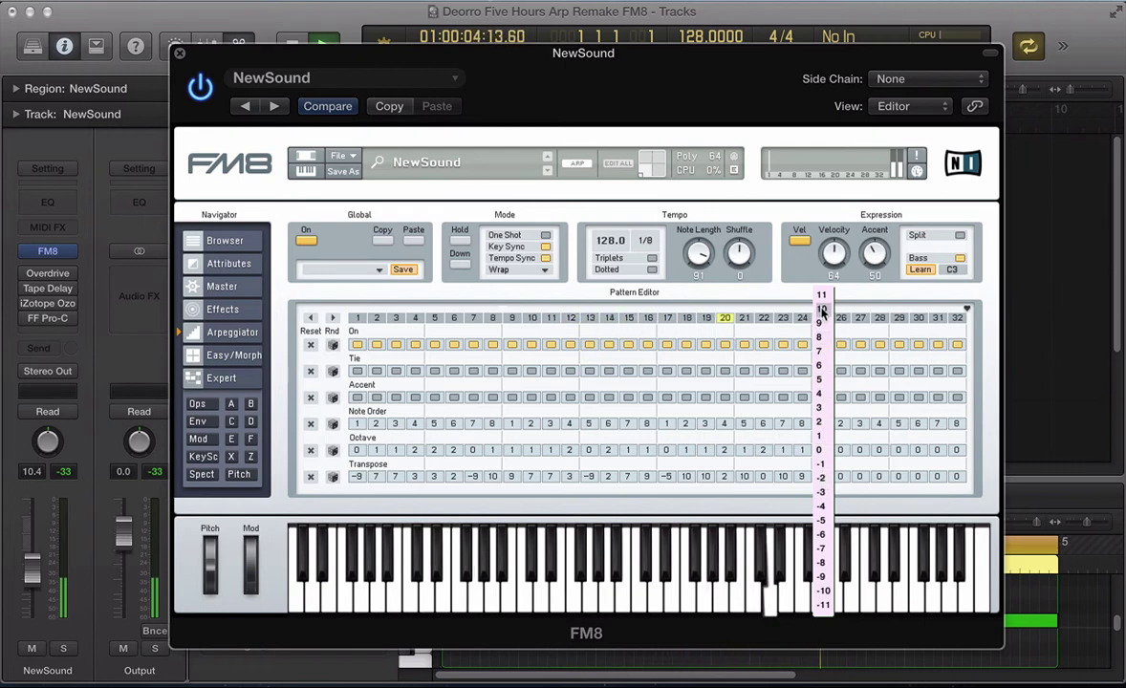
pyautogui.click(821, 309)
pyautogui.click(841, 453)
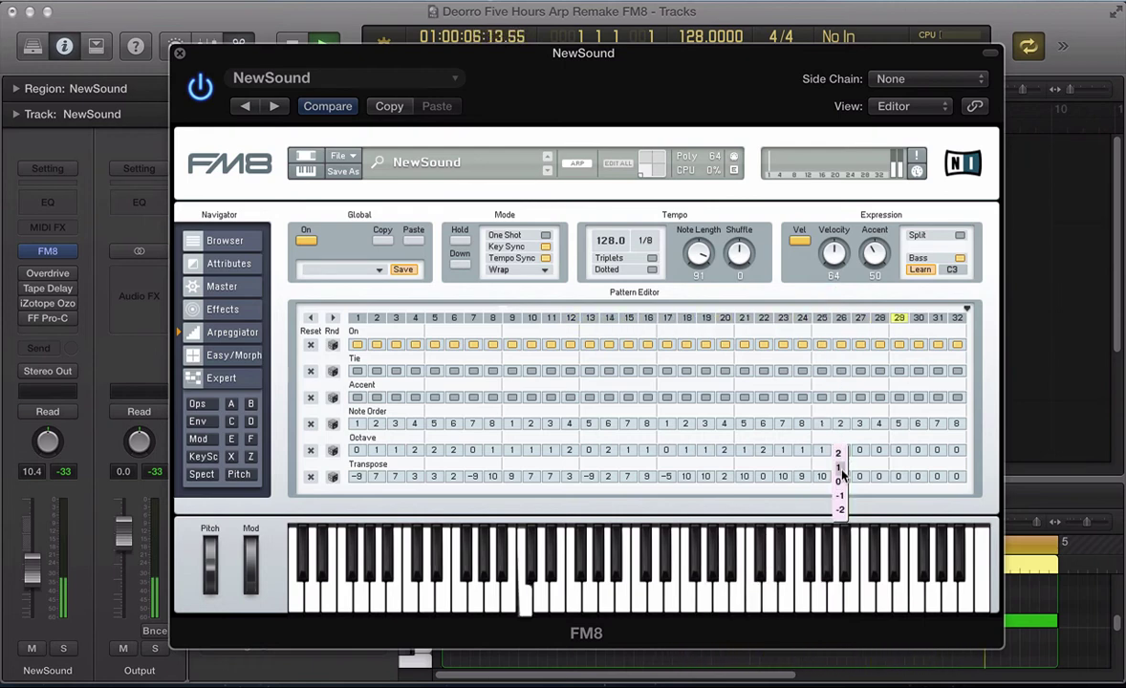
pyautogui.click(841, 456)
# Step: Set step 27 to octave 2, and step 28 to octave 2 with transpose 2
pyautogui.click(860, 451)
pyautogui.click(861, 456)
pyautogui.click(878, 450)
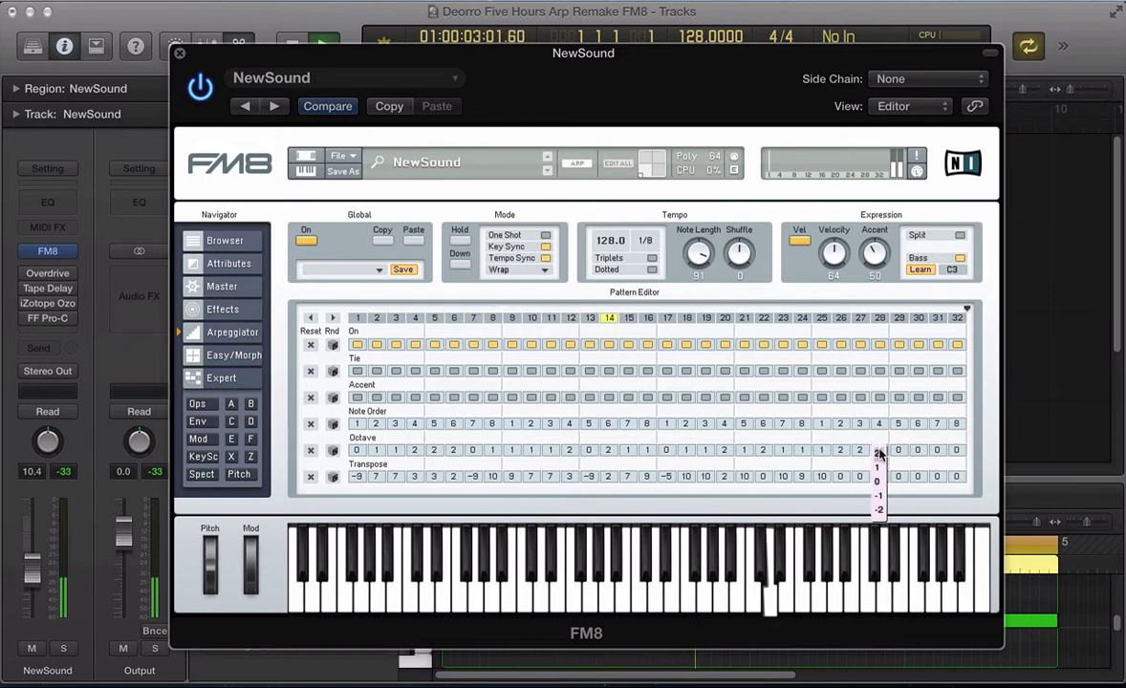
pyautogui.click(879, 456)
pyautogui.click(880, 475)
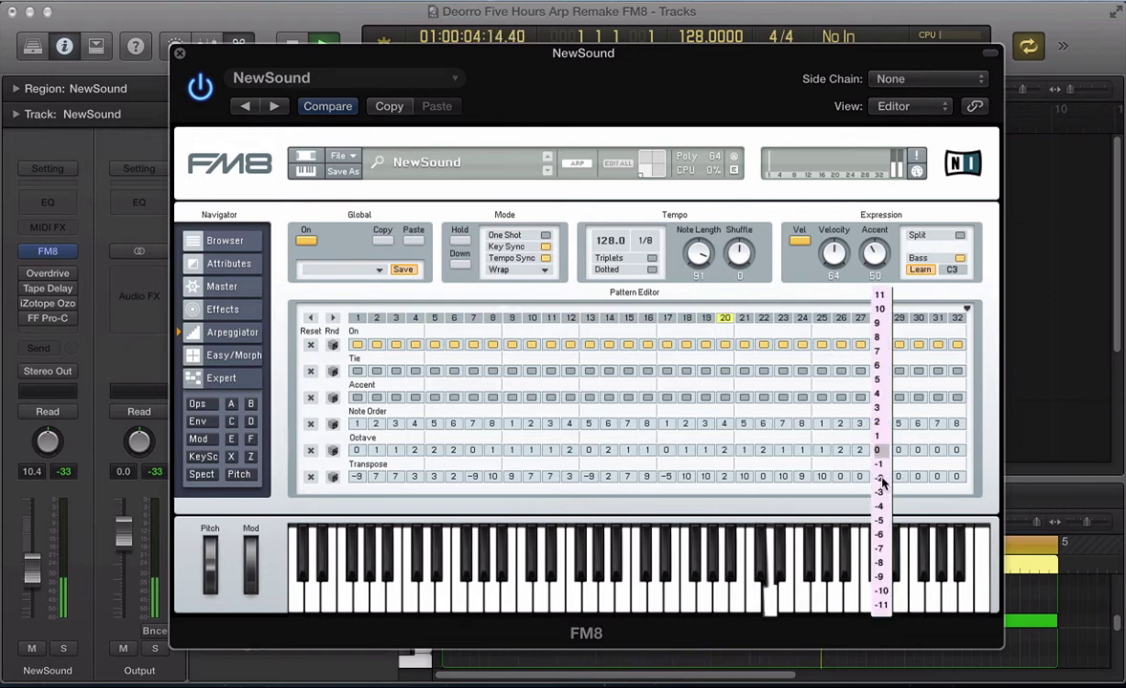
pyautogui.click(880, 424)
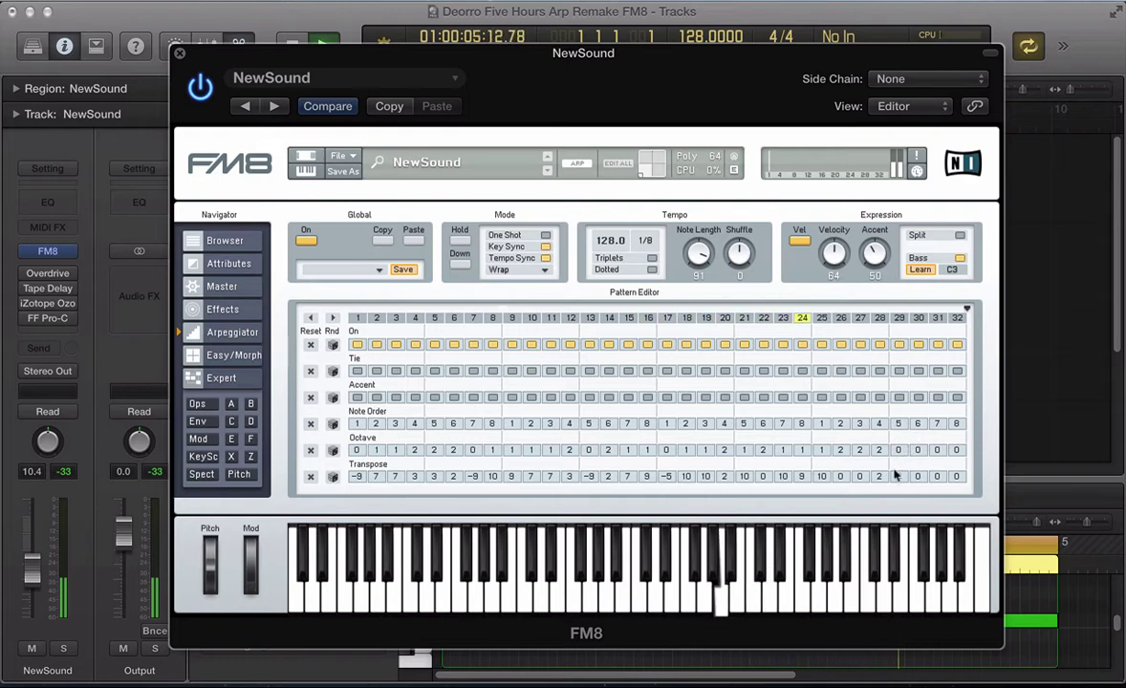
# Step: Transpose step 29 to 10, and set step 30's octave with transpose 2
pyautogui.click(898, 476)
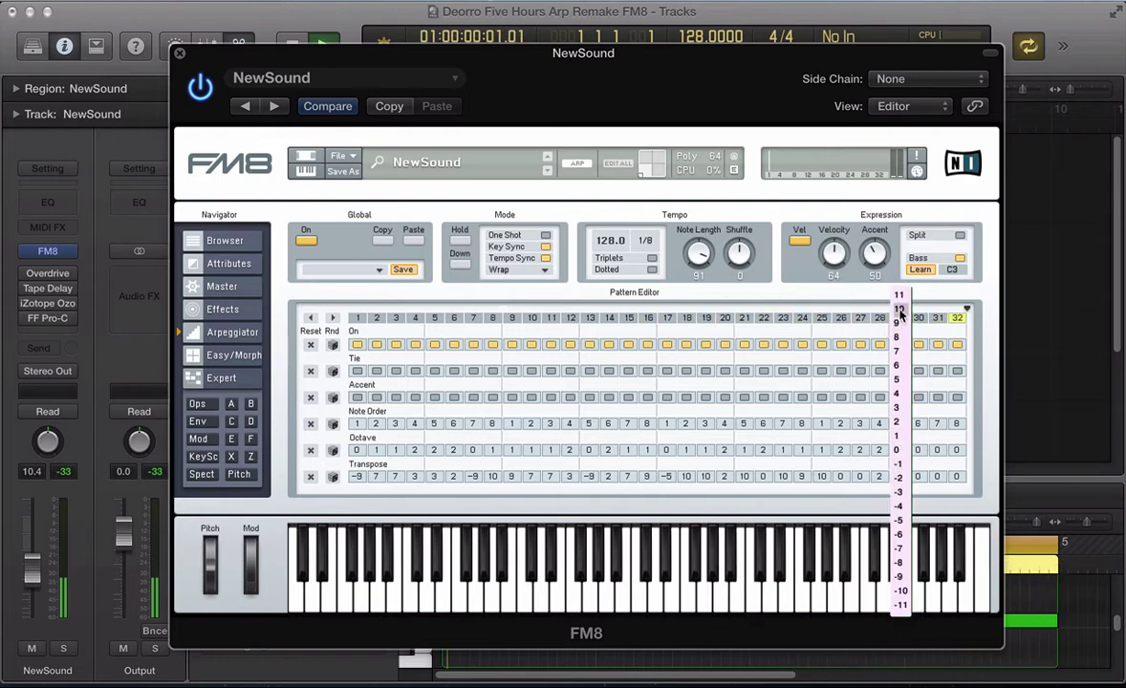
pyautogui.click(899, 309)
pyautogui.click(918, 451)
pyautogui.click(918, 455)
pyautogui.click(918, 477)
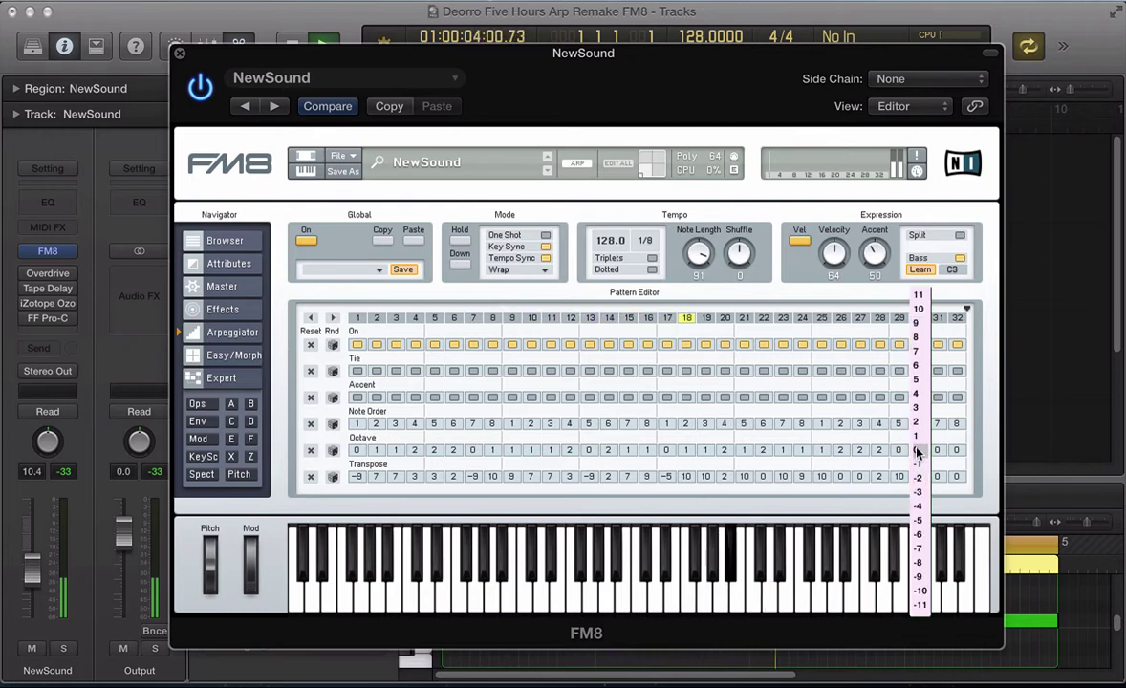
pyautogui.click(919, 423)
# Step: Set step 31 to octave 2, transpose 2, and transpose step 32 to -2
pyautogui.click(937, 450)
pyautogui.click(938, 451)
pyautogui.click(942, 478)
pyautogui.click(942, 423)
pyautogui.click(957, 478)
pyautogui.click(958, 480)
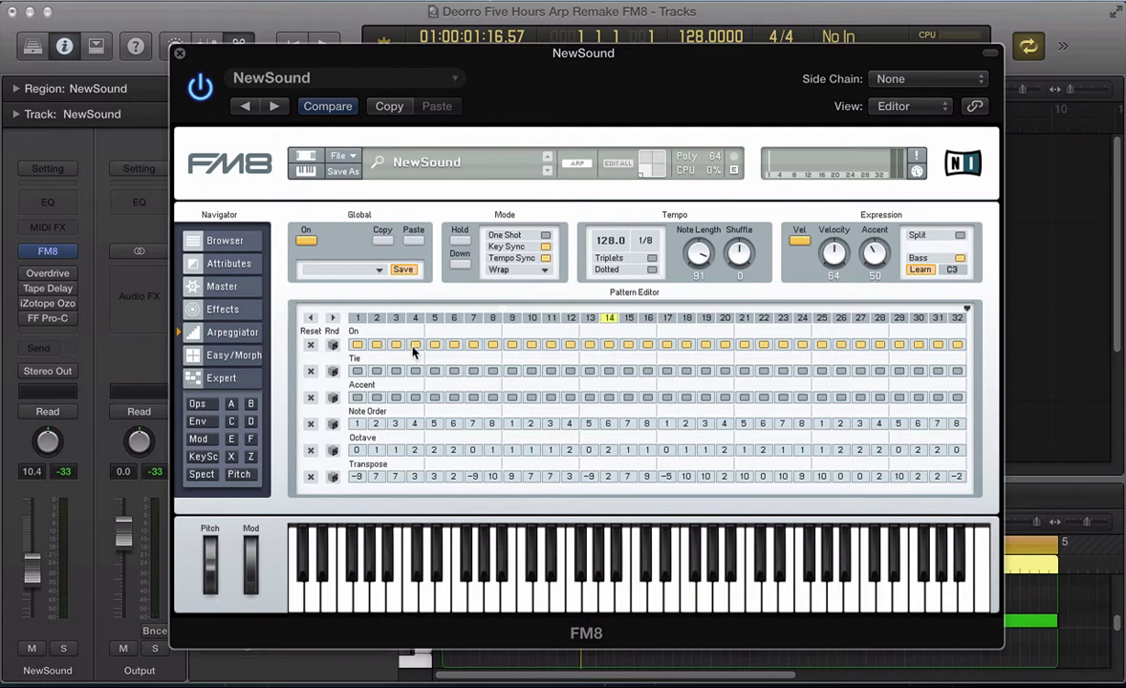
# Step: Remove F's direct output, route operators A–F into Z at 100, and send Z to output at 100
pyautogui.click(205, 403)
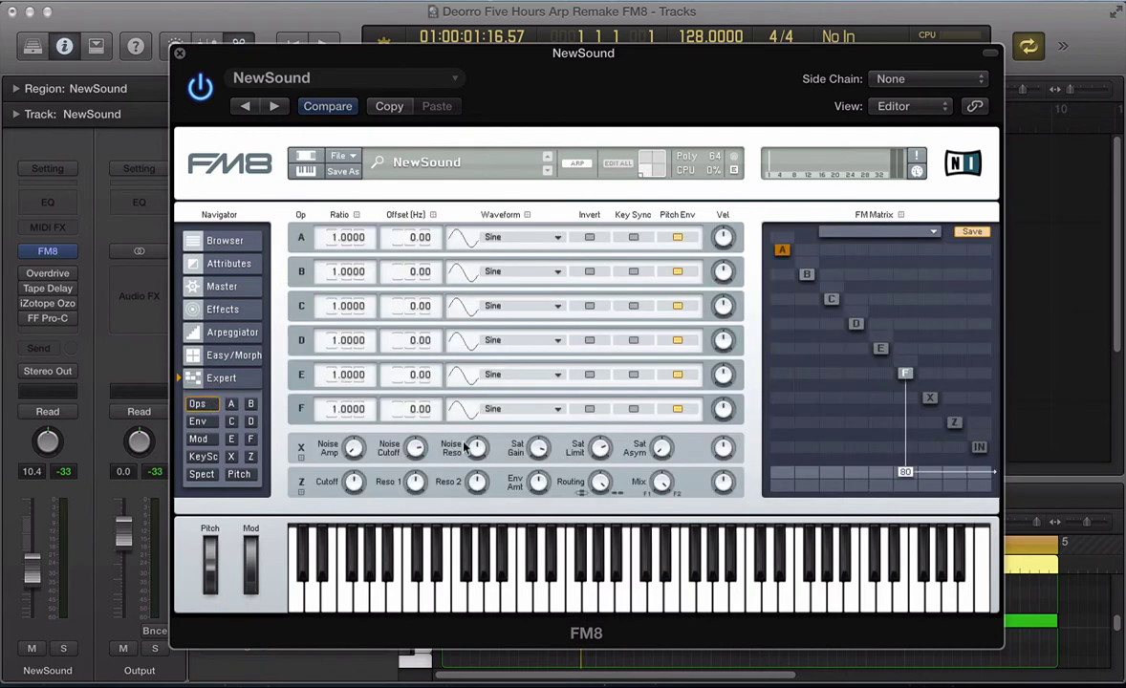
pyautogui.doubleClick(906, 474)
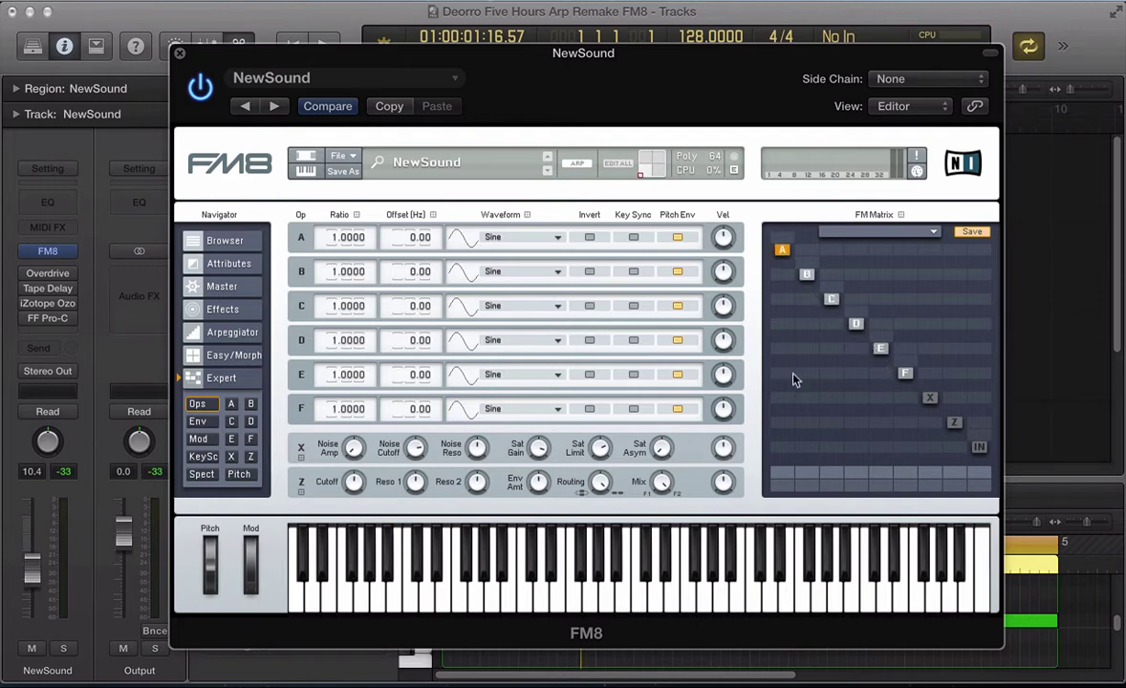
pyautogui.moveTo(783, 423); pyautogui.dragTo(801, 336)
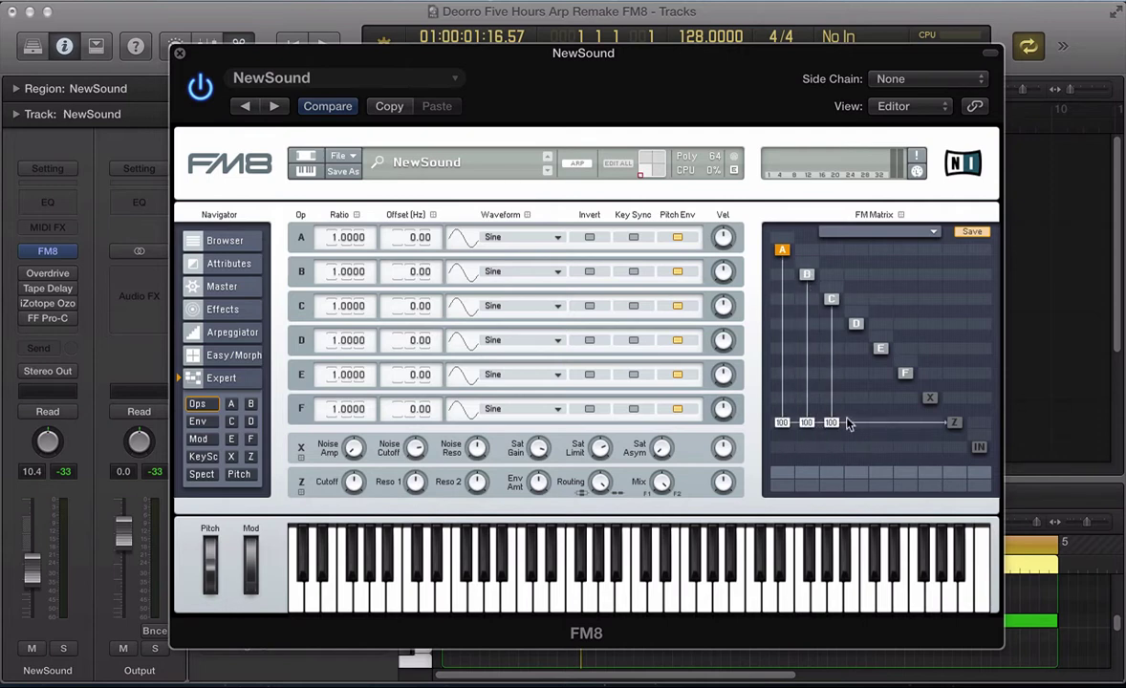
pyautogui.moveTo(855, 423); pyautogui.dragTo(862, 279)
pyautogui.click(954, 424)
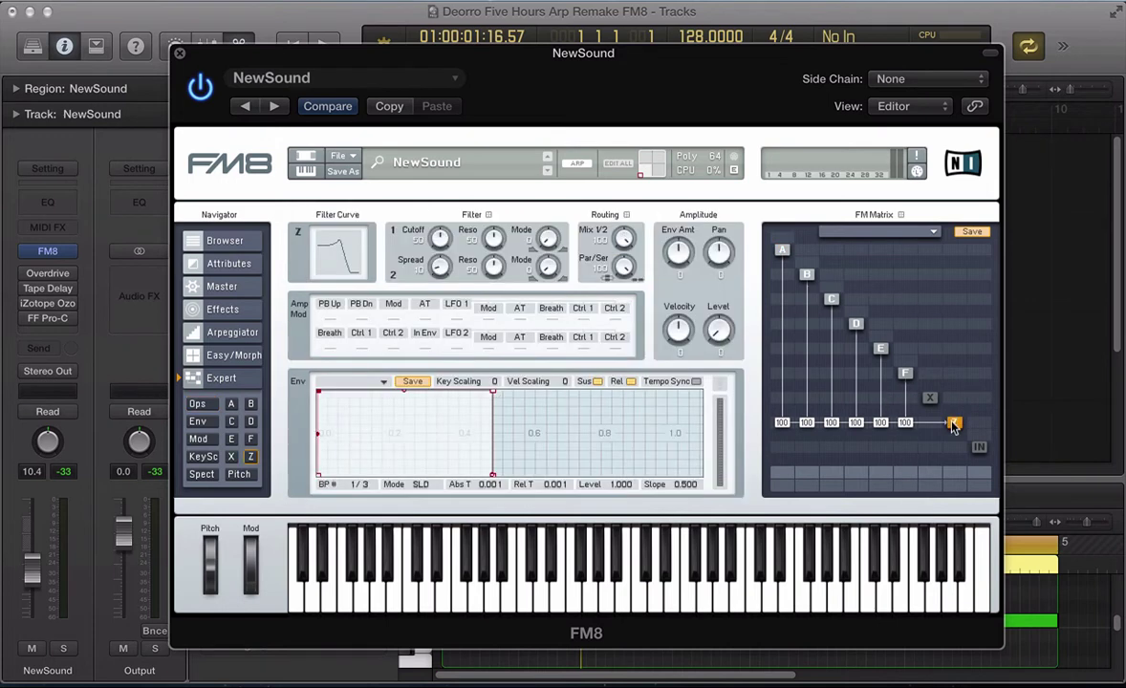
pyautogui.moveTo(955, 472); pyautogui.dragTo(873, 434)
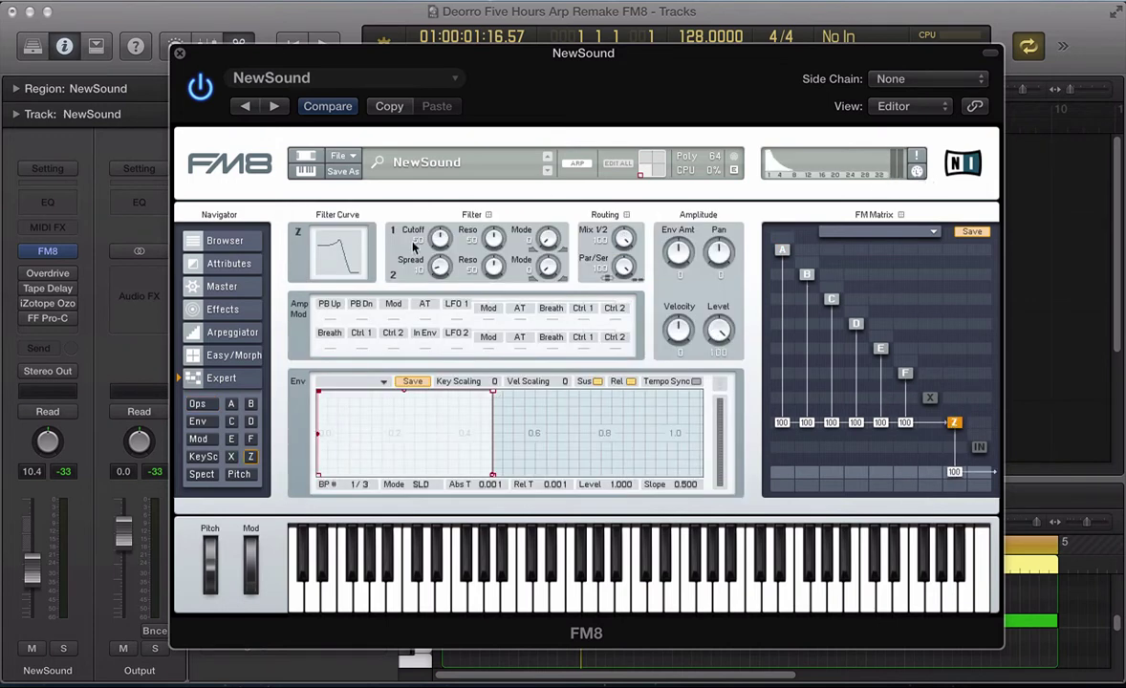
# Step: Give operator F the 1+2+3 Saw waveform, ratio 0.25, and key sync on
pyautogui.click(210, 408)
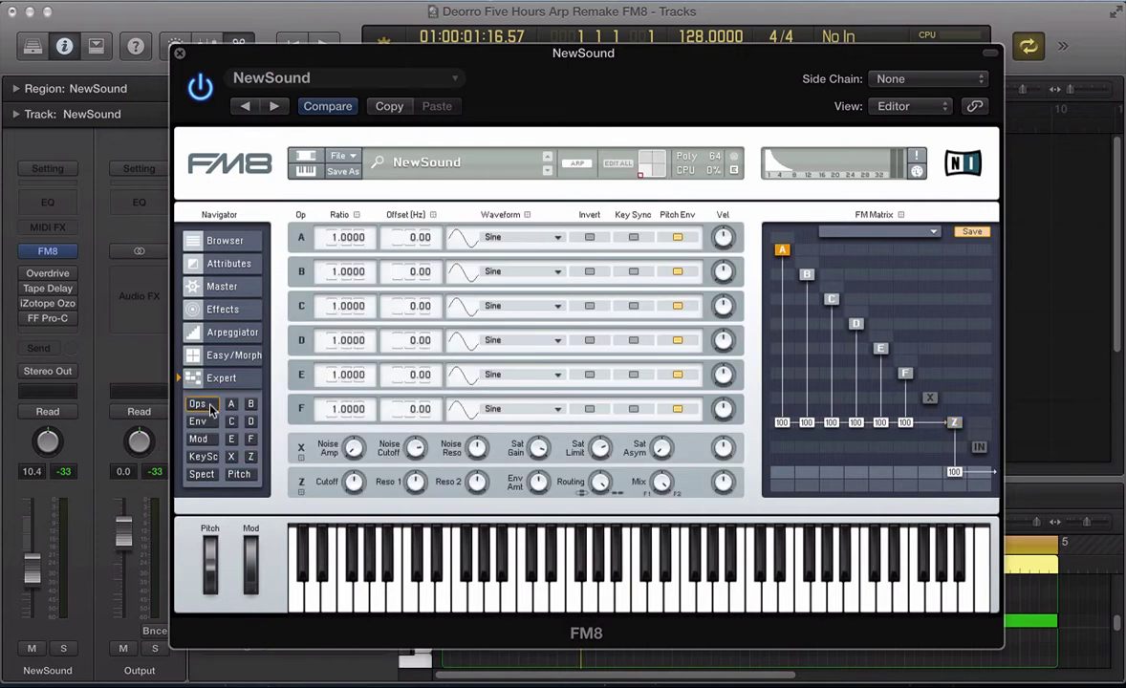
pyautogui.click(500, 408)
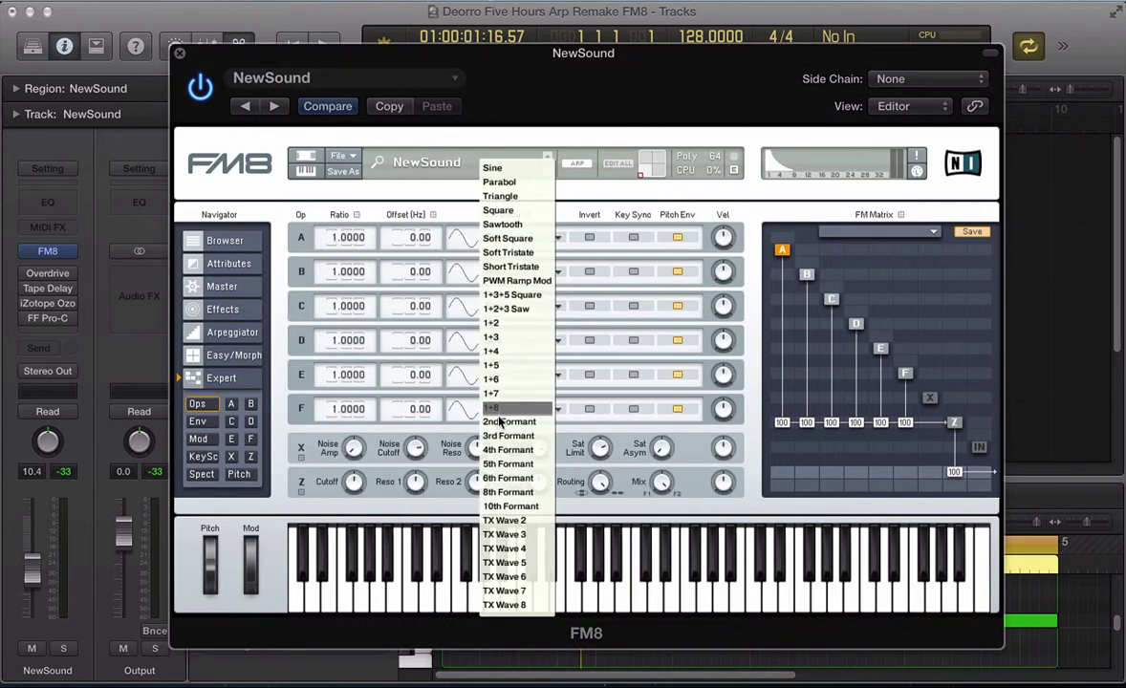
pyautogui.click(505, 310)
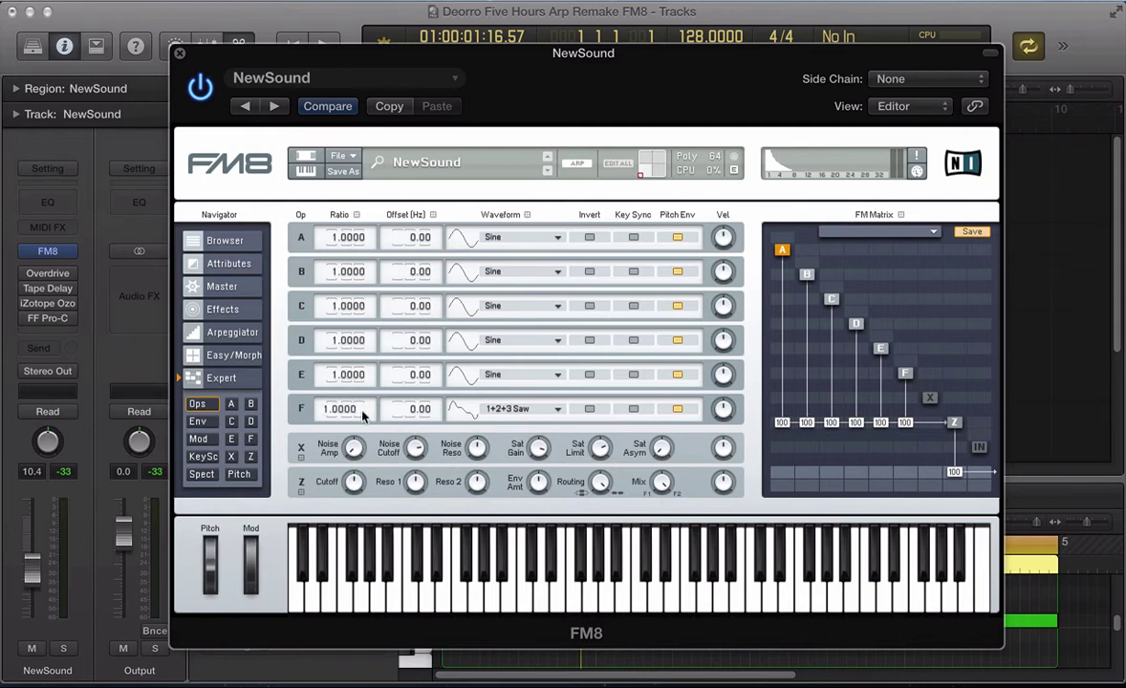
pyautogui.press('BackSpace')
pyautogui.write('.25')
pyautogui.click(633, 410)
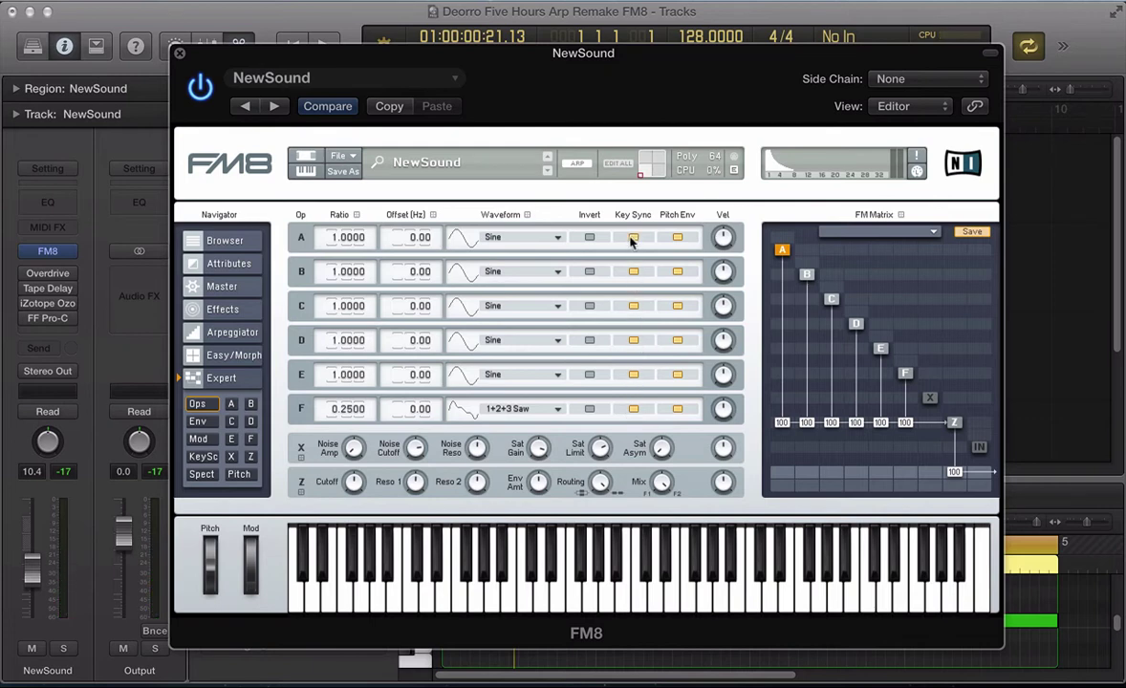
# Step: Make operators E and D sawtooth waves with ratios 0.75 and 0.5
pyautogui.click(514, 376)
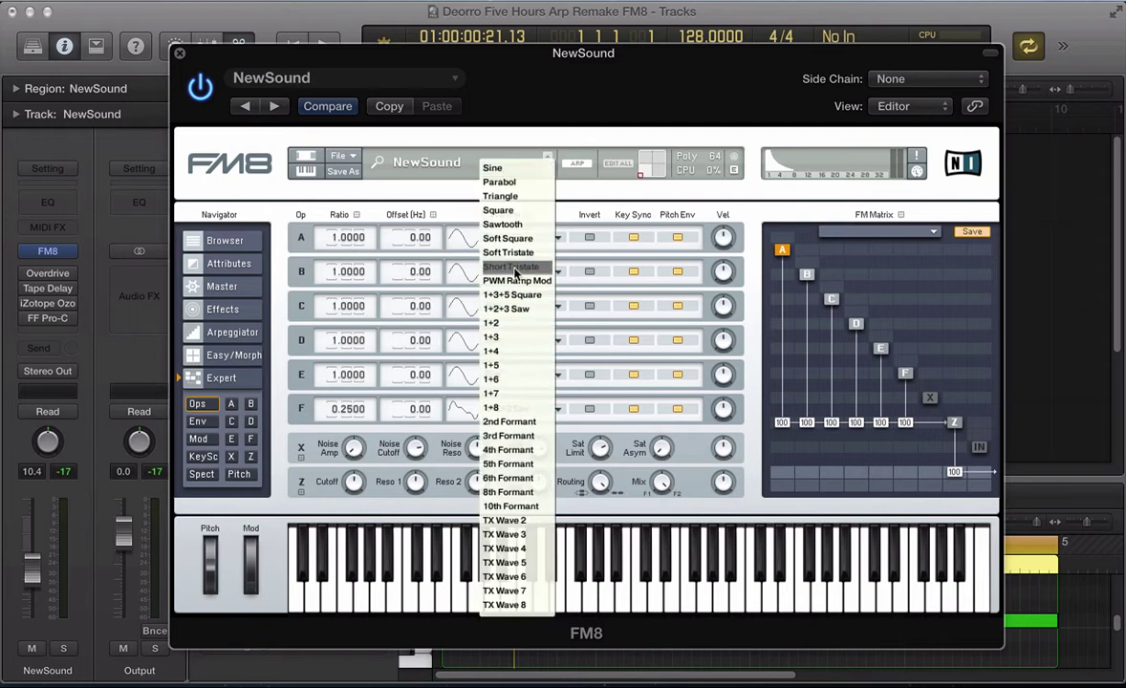
pyautogui.click(504, 222)
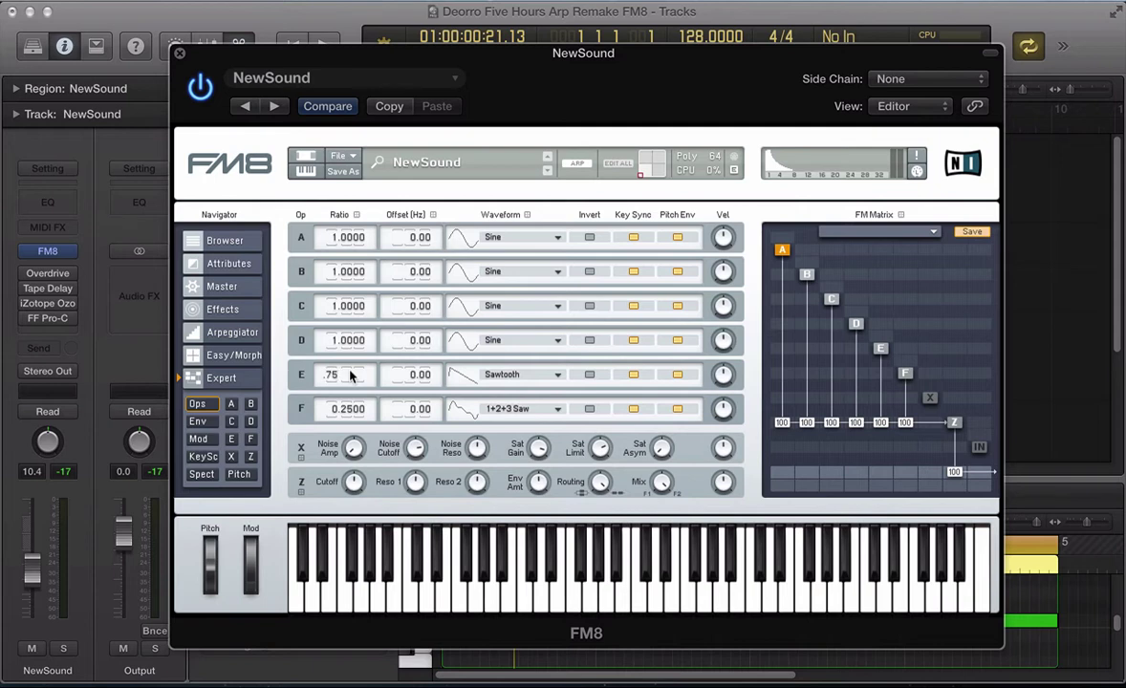
pyautogui.click(350, 377)
pyautogui.write('.75')
pyautogui.press('Return')
pyautogui.click(506, 344)
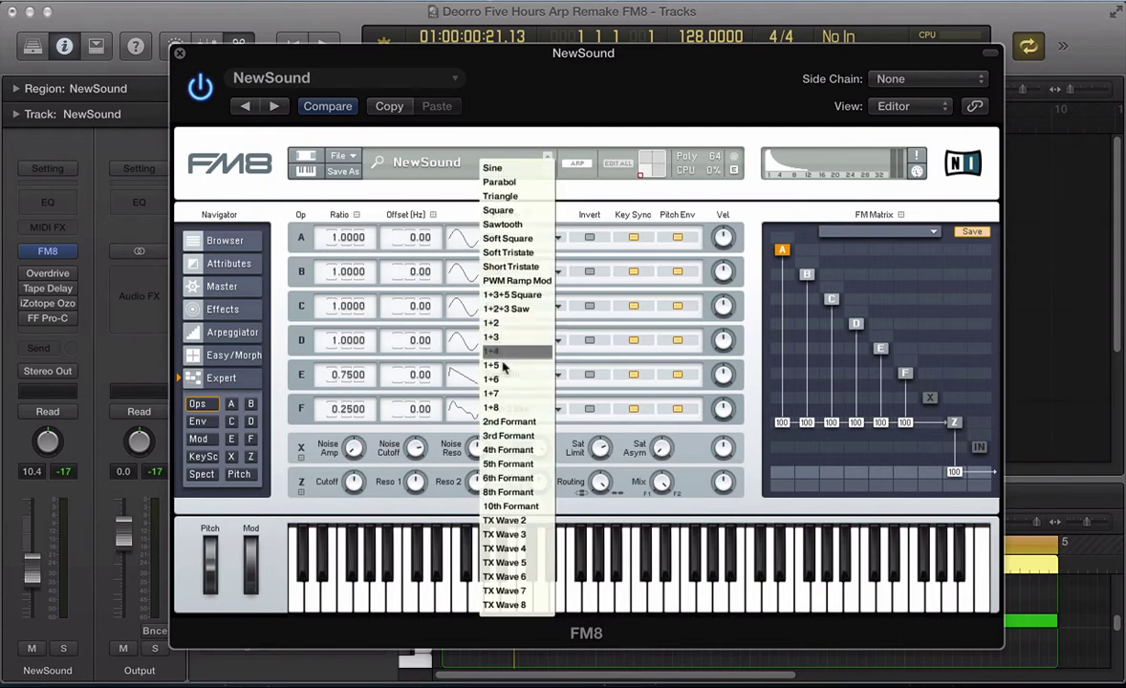
pyautogui.click(497, 225)
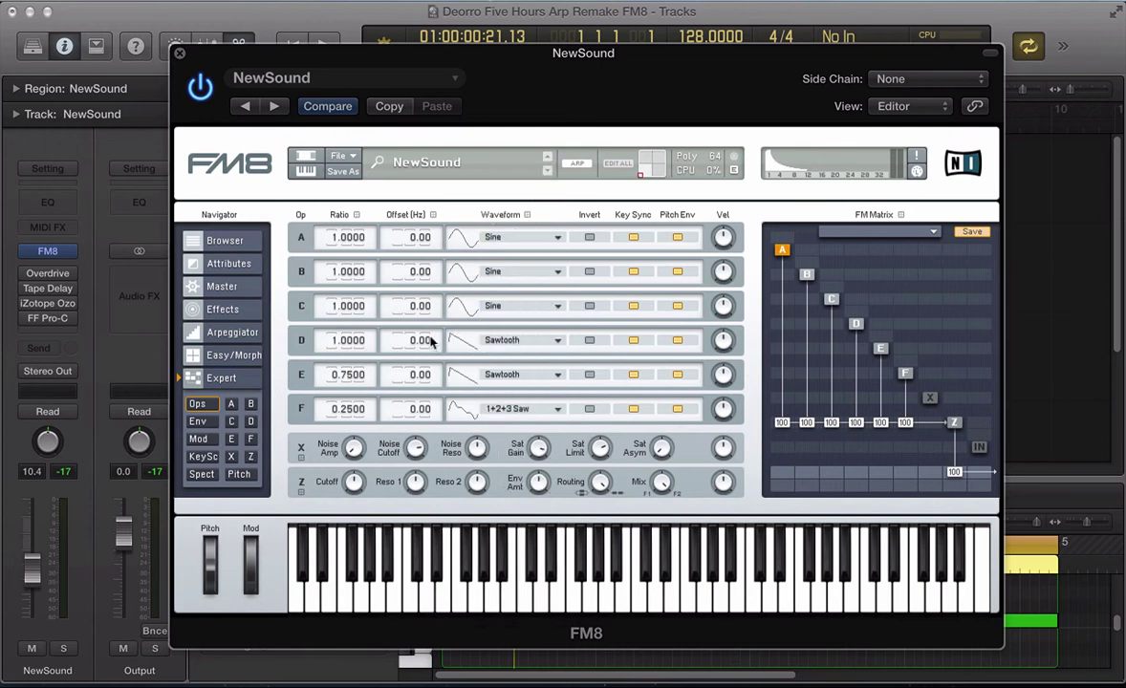
pyautogui.click(353, 342)
pyautogui.write('.5')
pyautogui.press('Return')
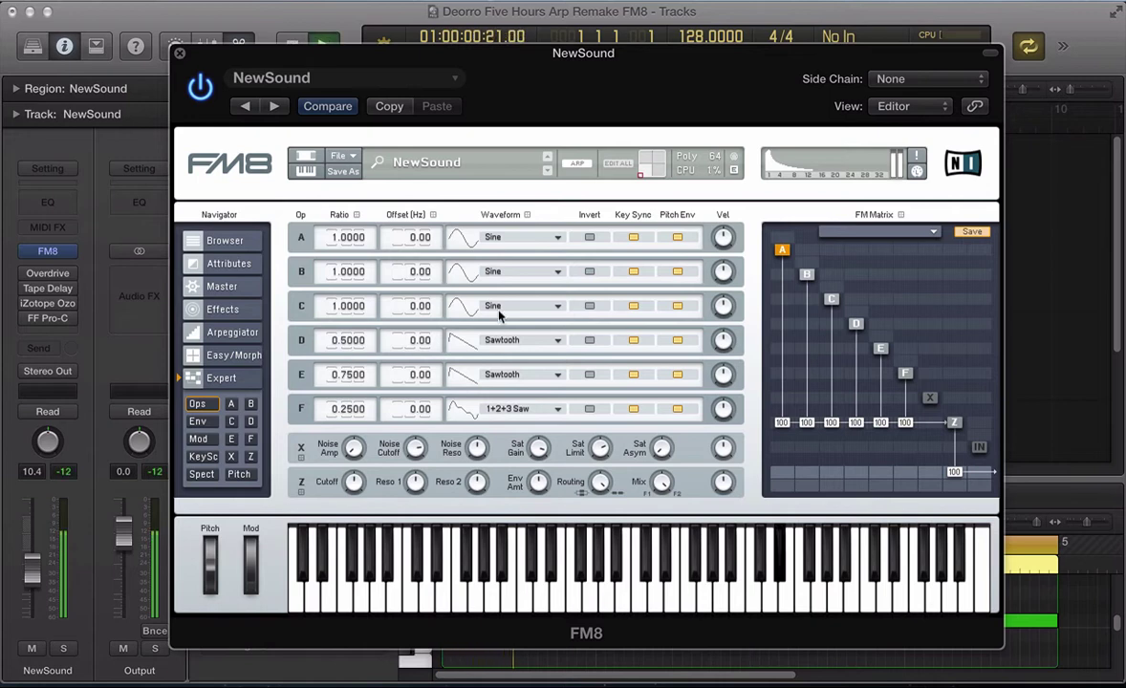
# Step: Make operator C a square wave at ratio 0.25 and operator B a sawtooth at 0.5
pyautogui.click(498, 315)
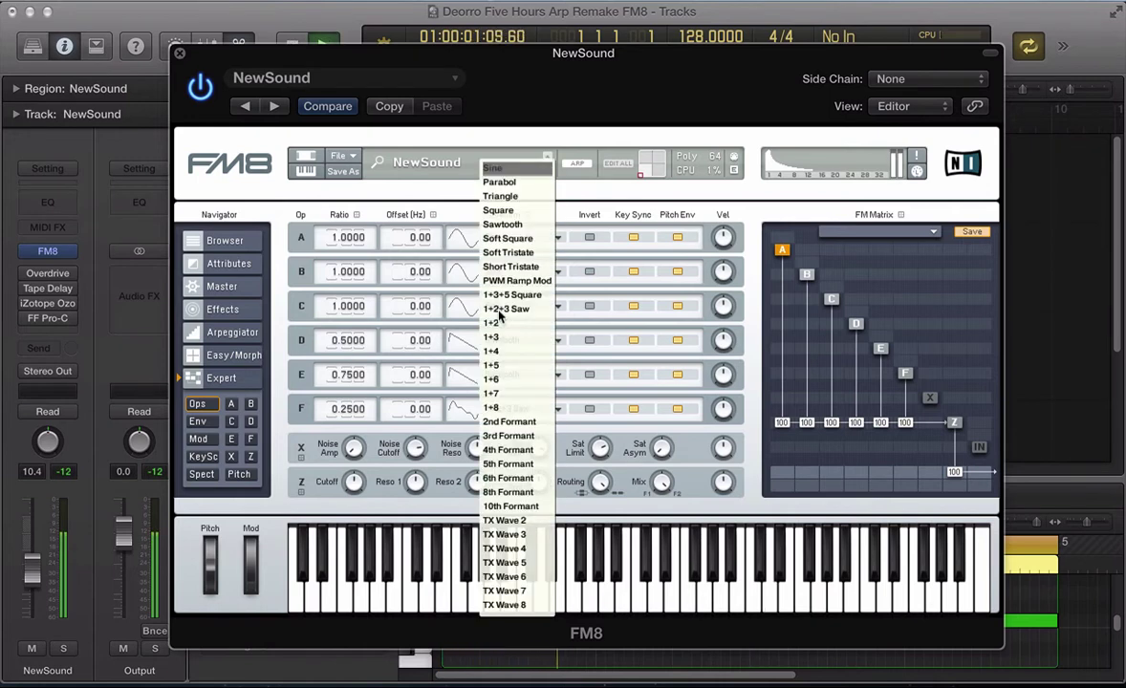
pyautogui.click(498, 210)
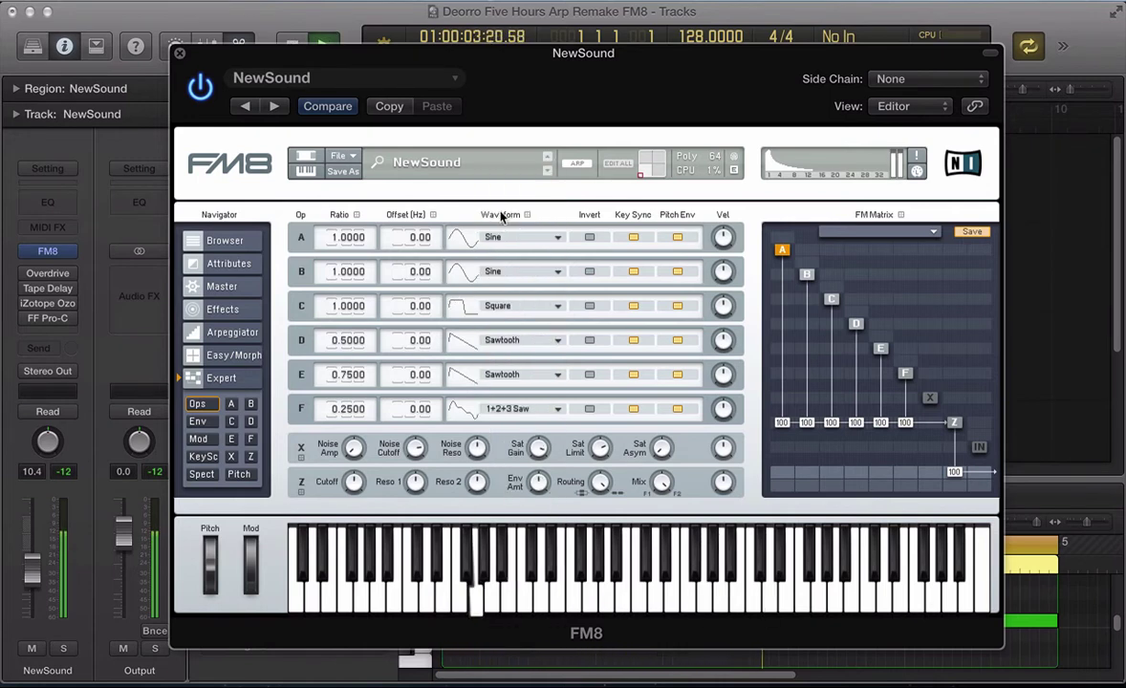
pyautogui.doubleClick(350, 307)
pyautogui.write('.25')
pyautogui.press('Return')
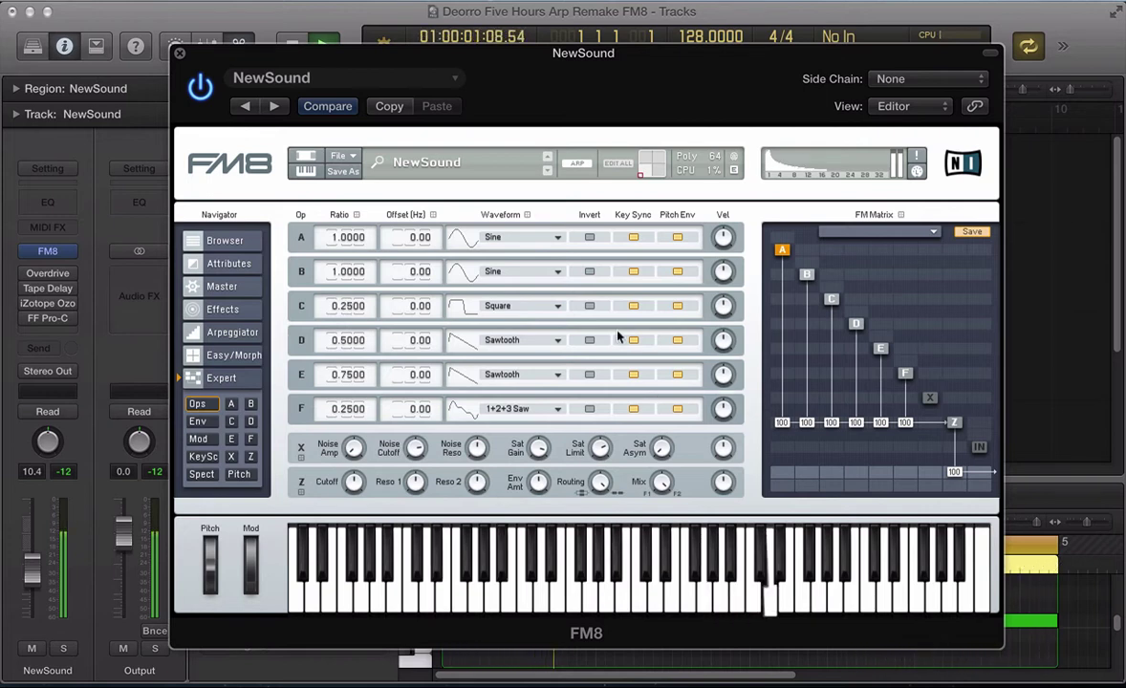
pyautogui.click(521, 306)
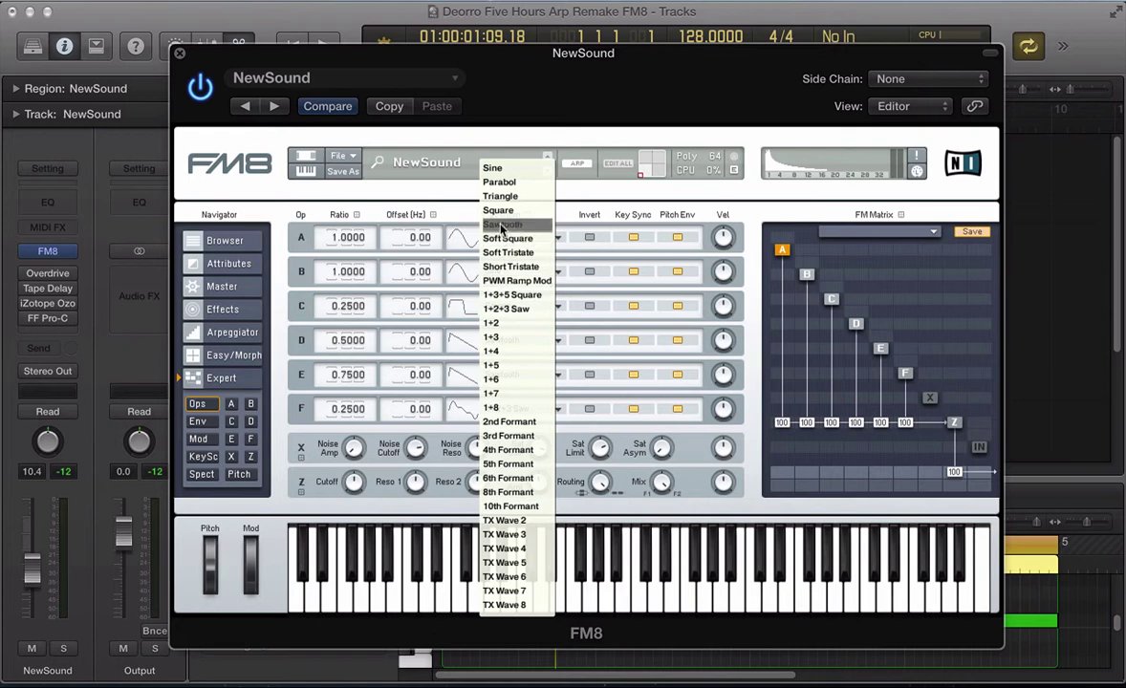
pyautogui.click(382, 285)
pyautogui.doubleClick(346, 272)
pyautogui.write('0.5')
pyautogui.press('Return')
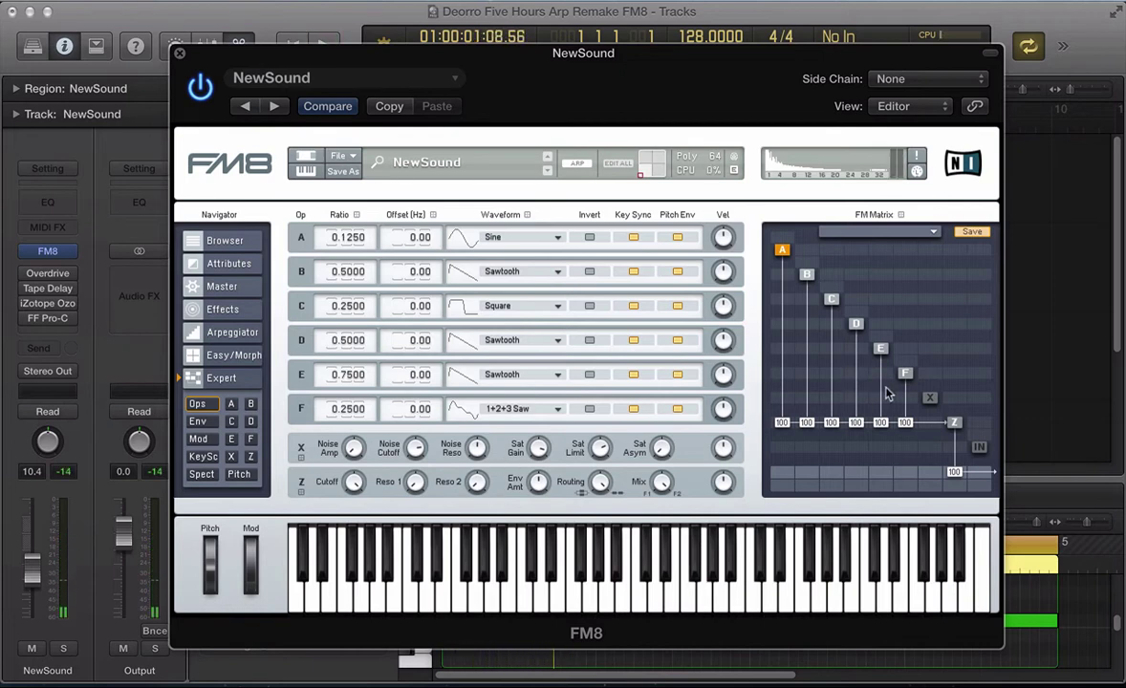
# Step: Add feedback on operators F and C, and route F into D at 40 and C at 36
pyautogui.moveTo(906, 357); pyautogui.dragTo(899, 329)
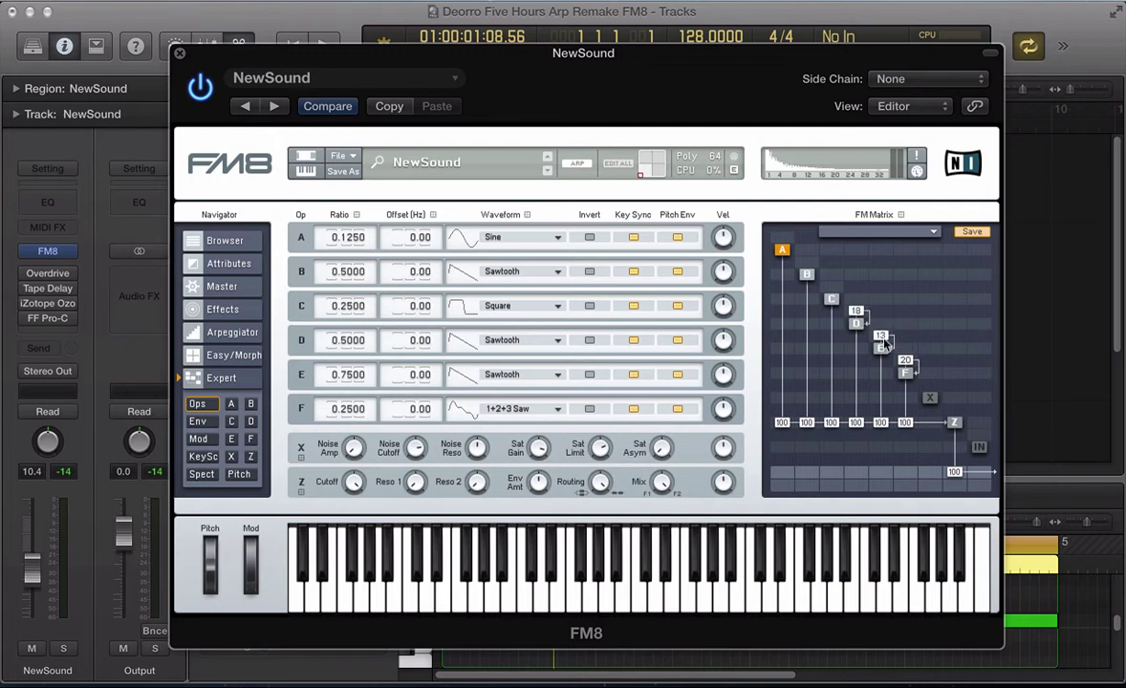
pyautogui.press('space')
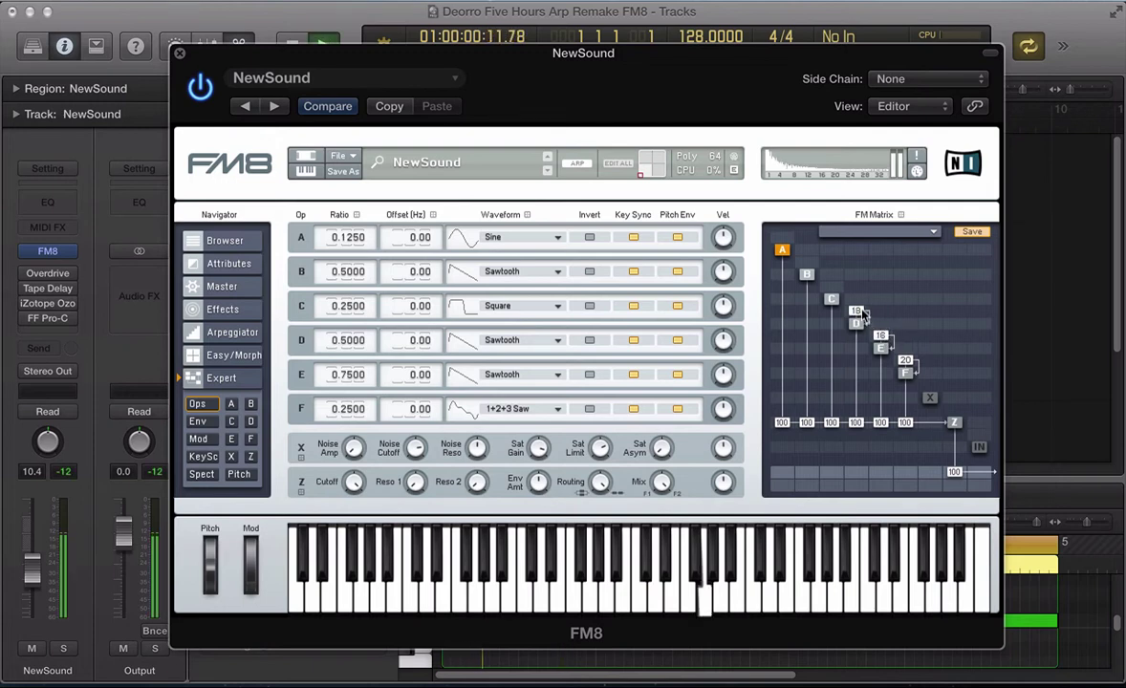
pyautogui.moveTo(830, 296); pyautogui.dragTo(819, 250)
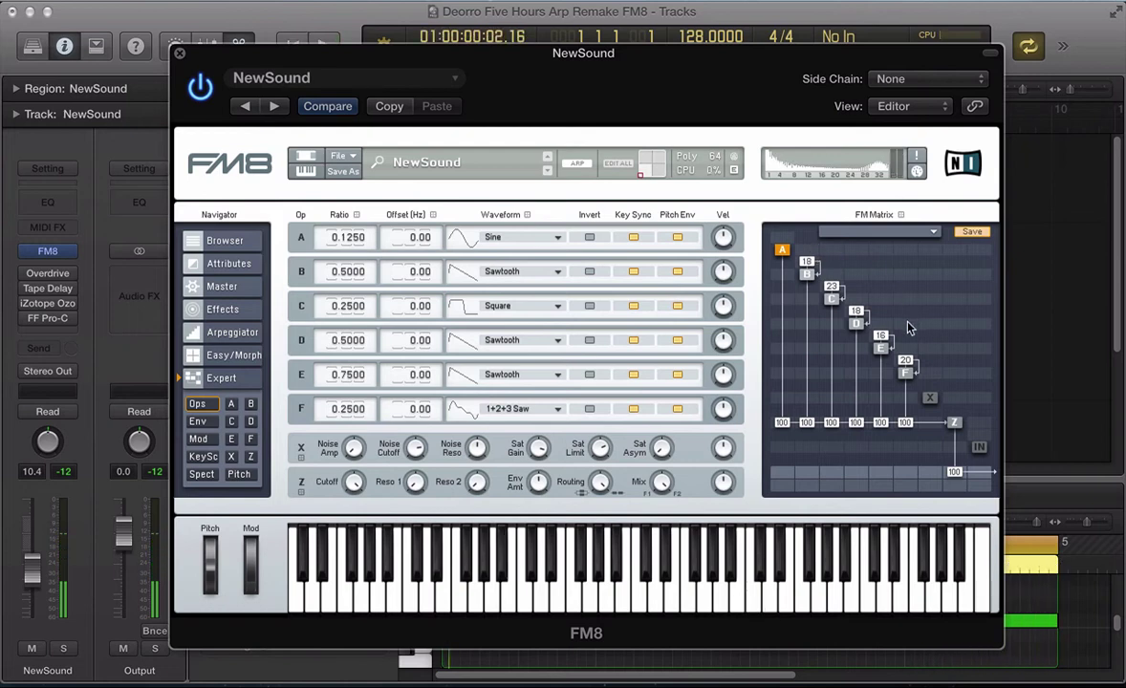
pyautogui.moveTo(908, 328); pyautogui.dragTo(913, 322)
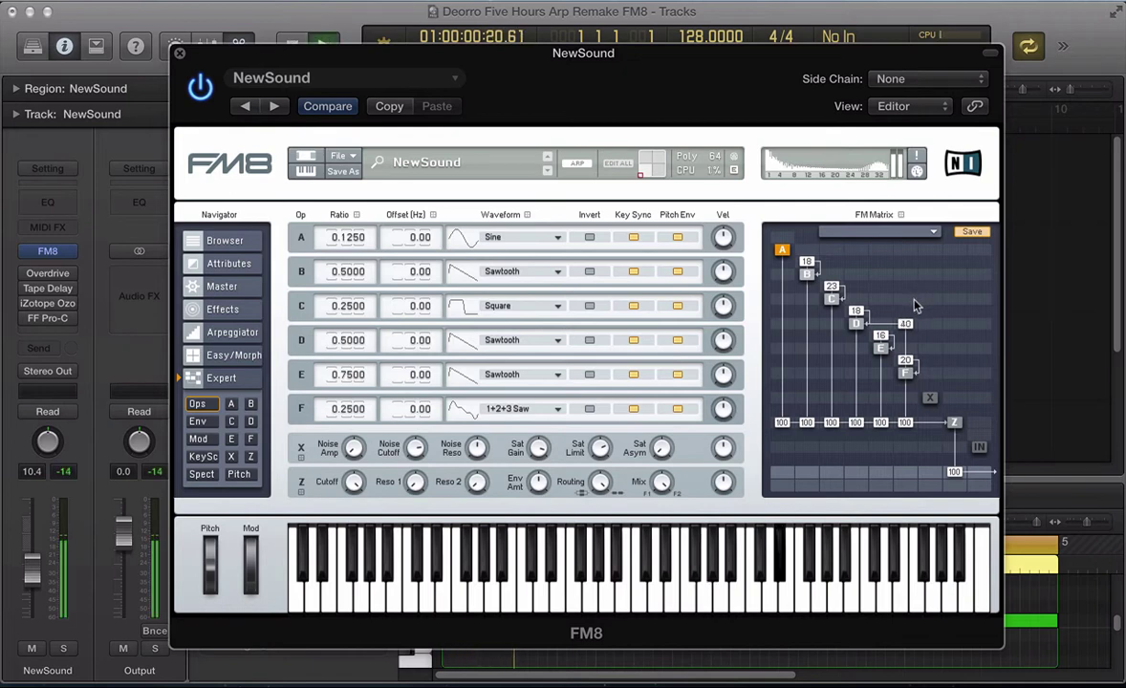
pyautogui.moveTo(908, 306); pyautogui.dragTo(913, 291)
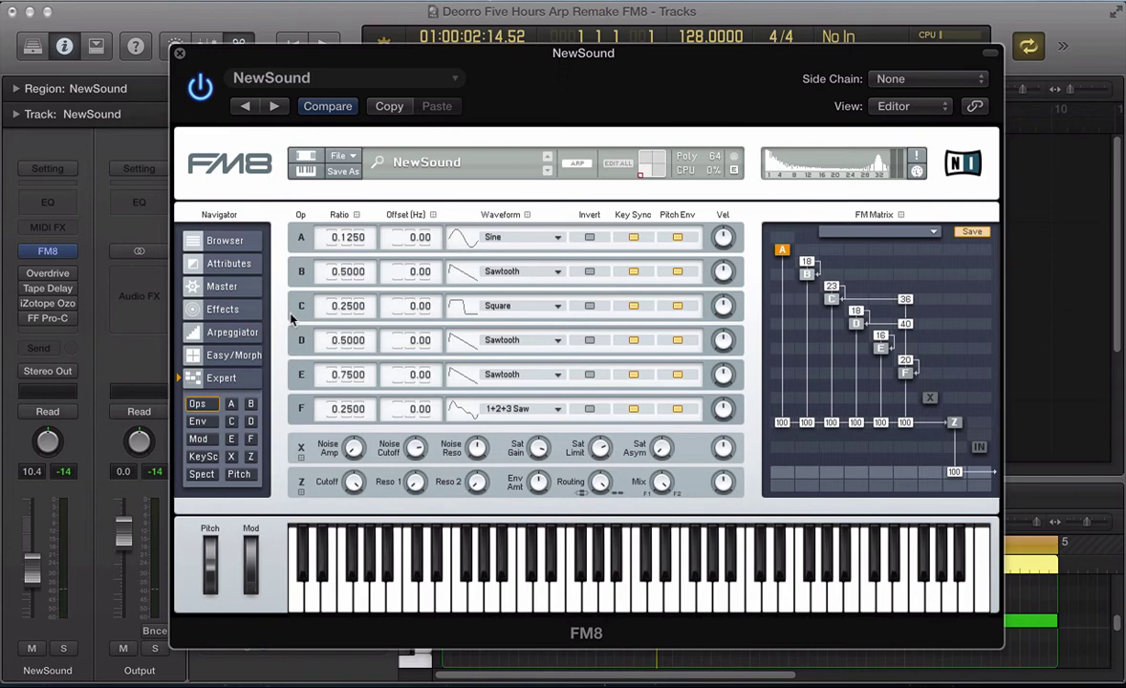
# Step: On the Master page, set Unison Detune to about 52, Unison Pan 100 and Quality Digital near maximum
pyautogui.click(225, 286)
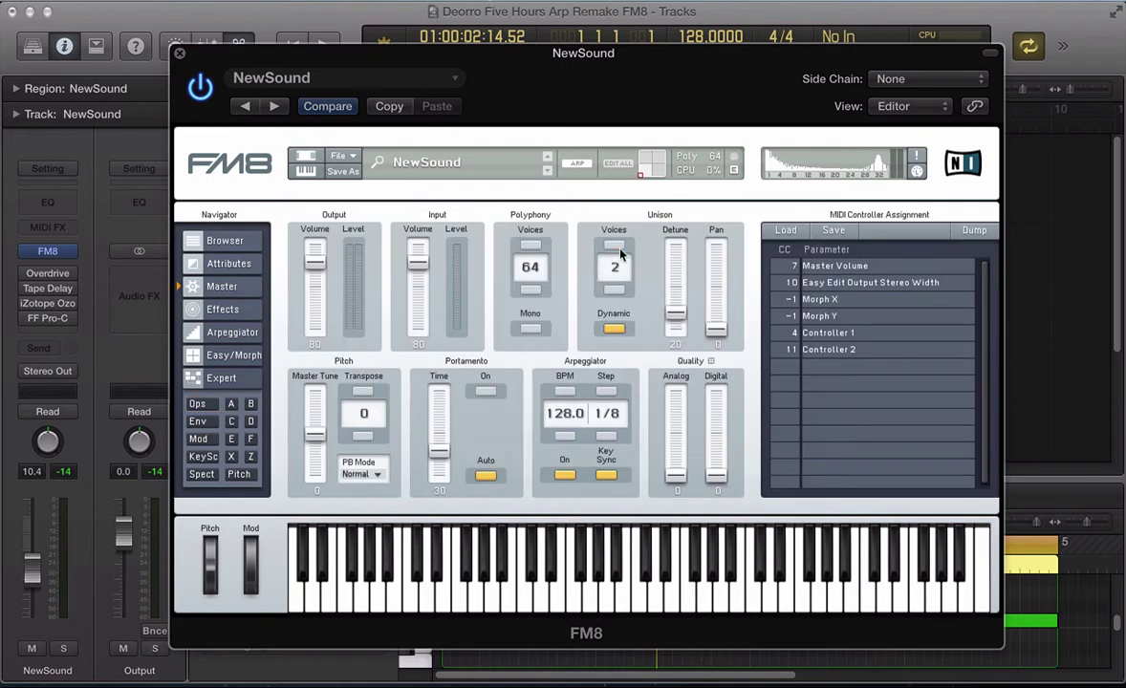
pyautogui.moveTo(679, 325); pyautogui.dragTo(682, 284)
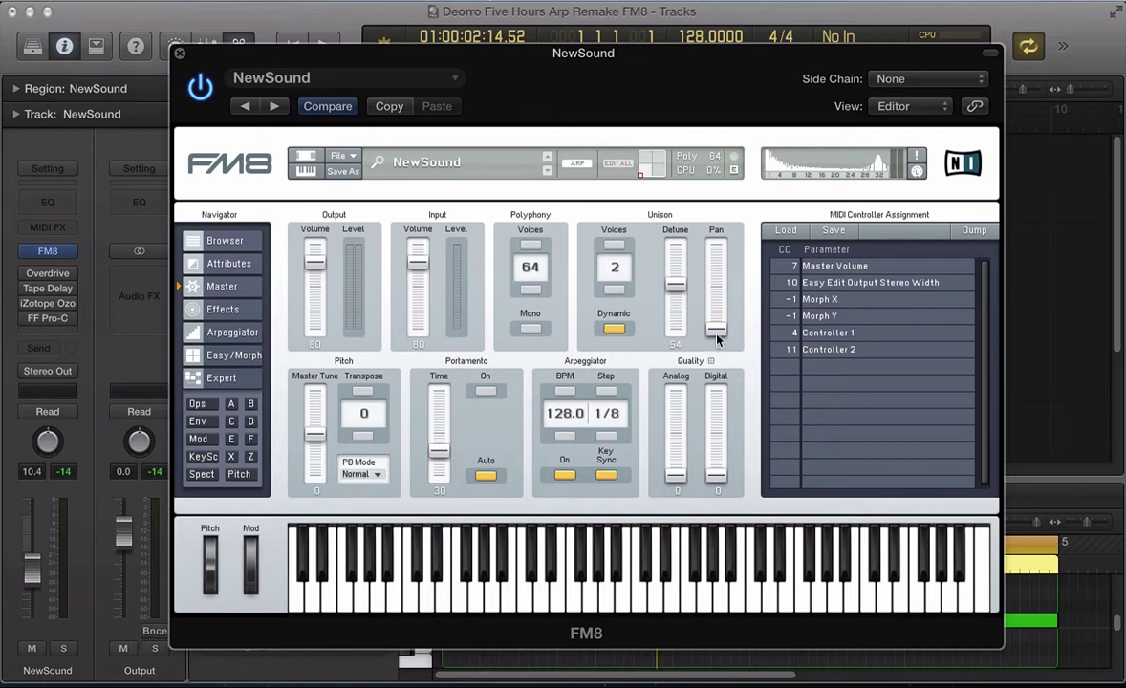
pyautogui.moveTo(717, 339); pyautogui.dragTo(734, 209)
pyautogui.press('space')
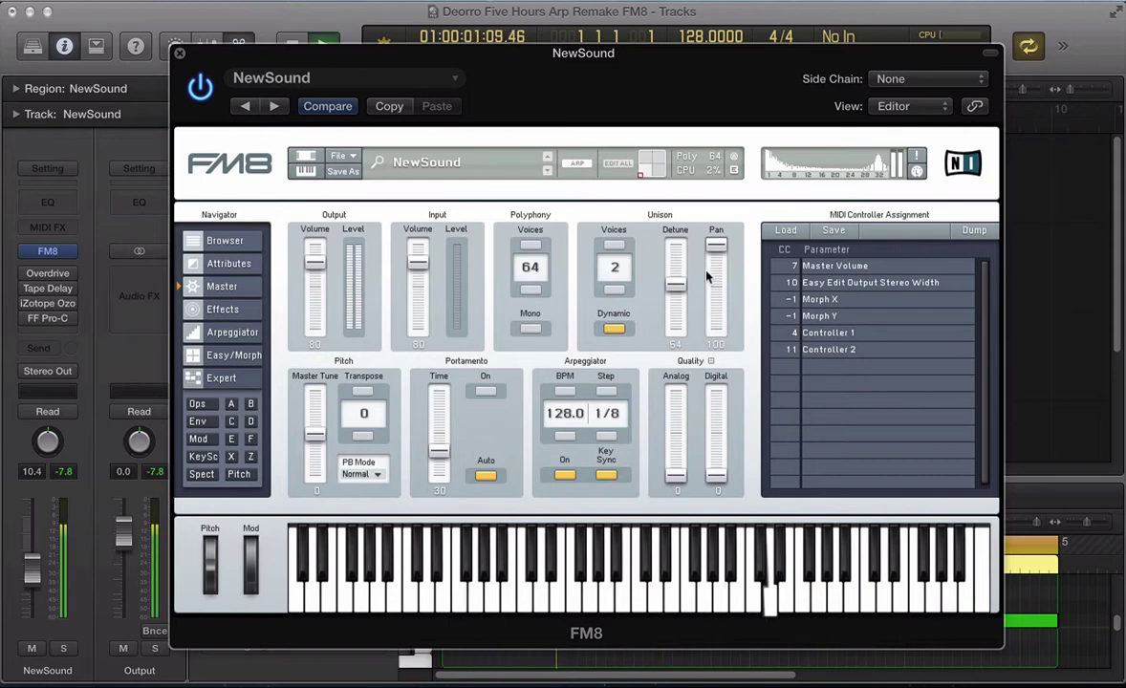
pyautogui.scroll(-2, 677, 298)
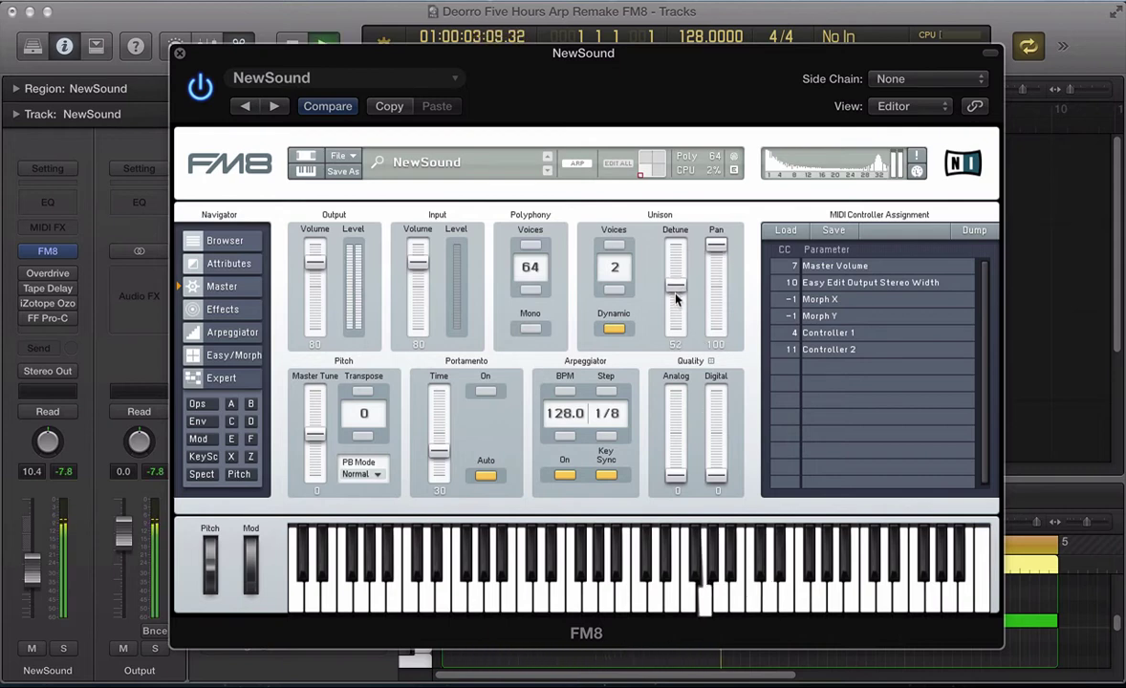
pyautogui.moveTo(717, 475); pyautogui.dragTo(714, 360)
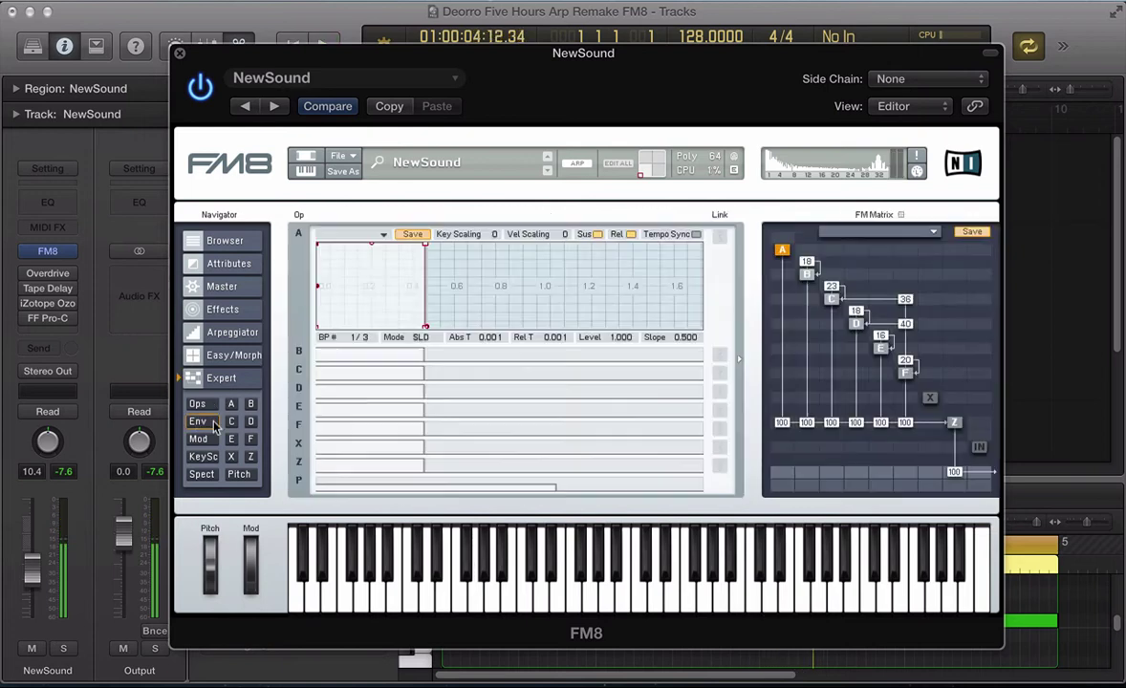
# Step: Shape operator A's envelope into a short decay of about 0.4 s, linking F, then show operator Z
pyautogui.click(196, 380)
pyautogui.moveTo(423, 327); pyautogui.dragTo(442, 327)
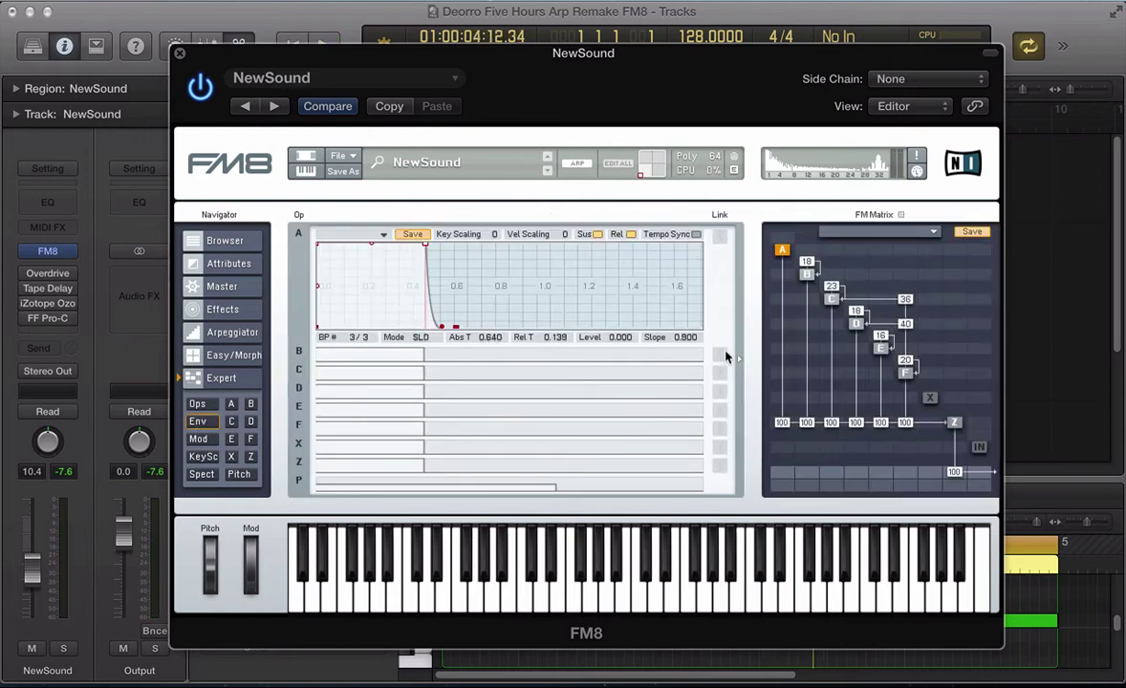
pyautogui.click(719, 429)
pyautogui.moveTo(424, 246); pyautogui.dragTo(382, 299)
pyautogui.press('space')
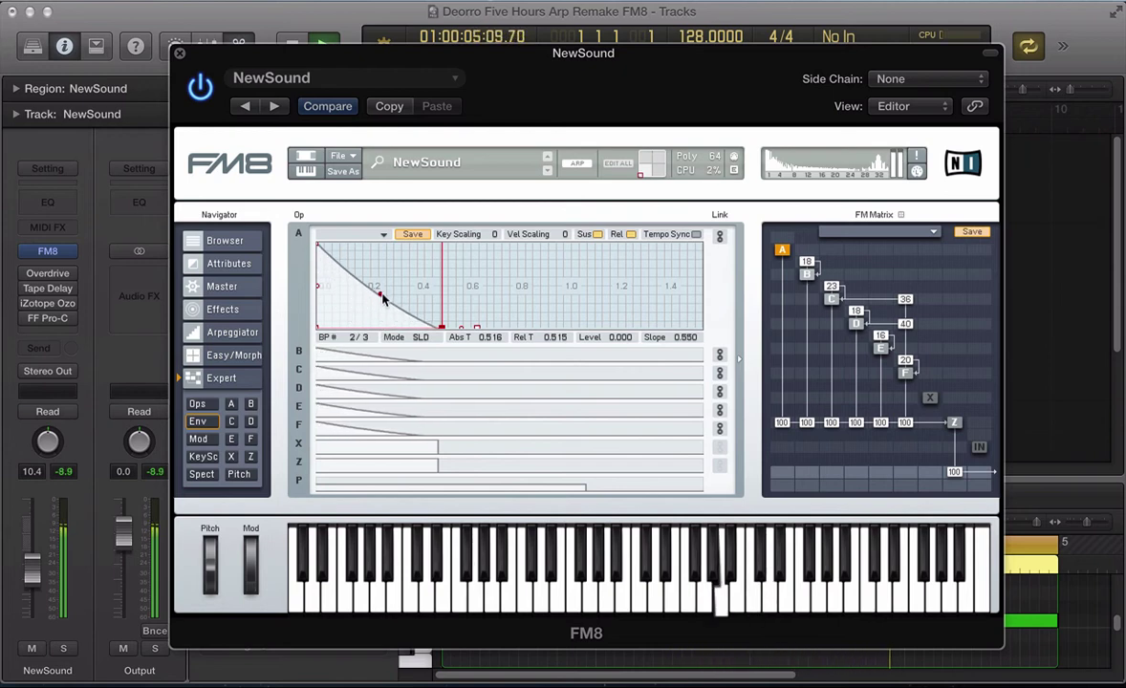
pyautogui.moveTo(440, 331); pyautogui.dragTo(437, 331)
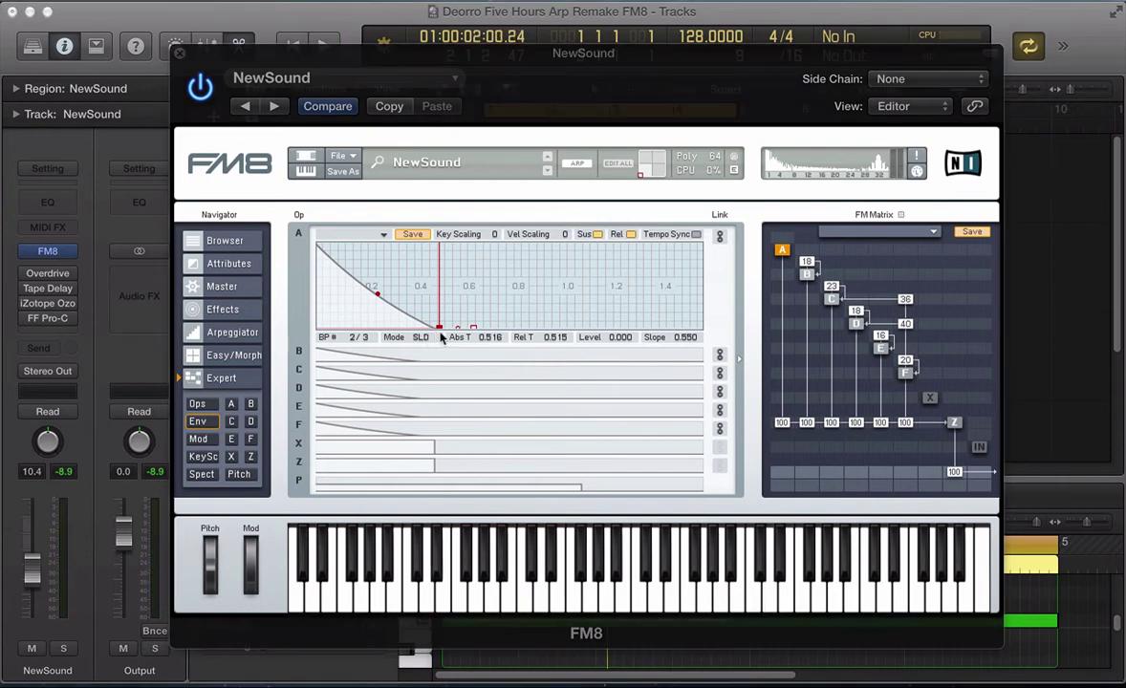
pyautogui.moveTo(440, 331); pyautogui.dragTo(414, 337)
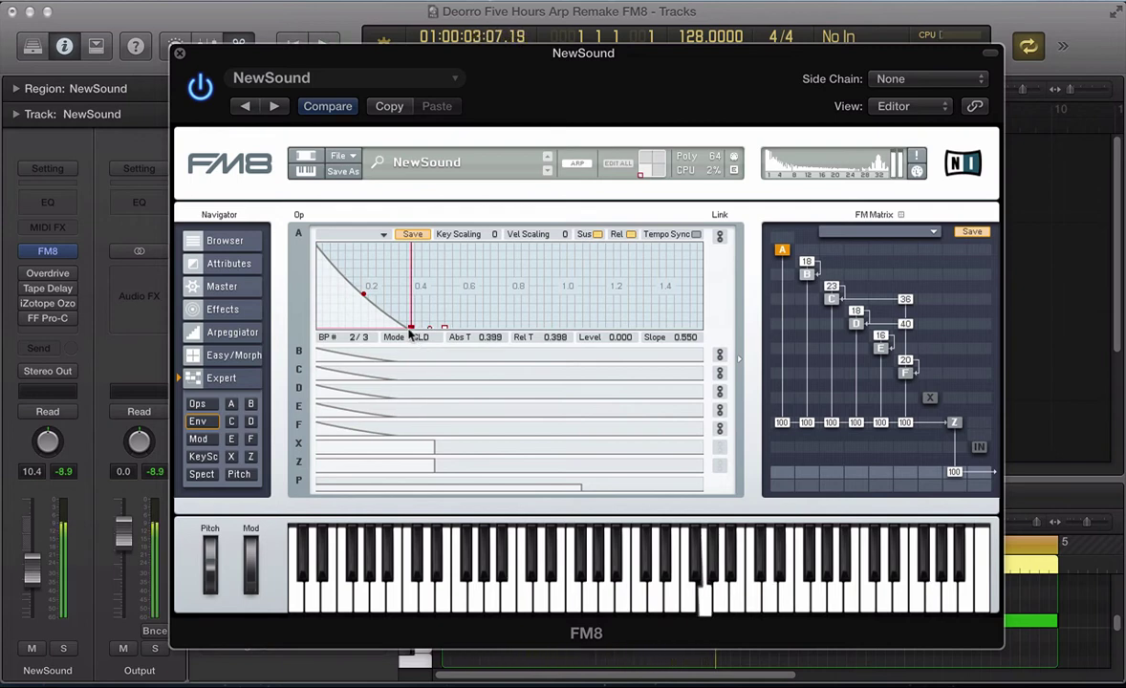
pyautogui.click(249, 458)
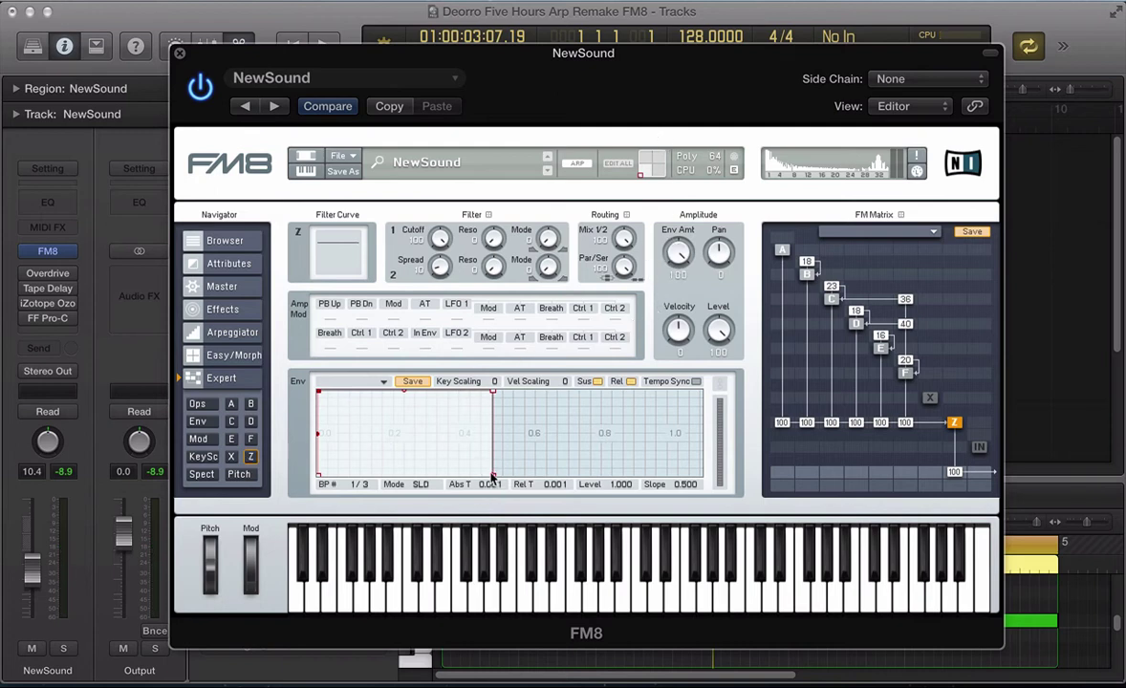
# Step: Give the Z filter envelope a fast decay (breakpoint 2 at 0.178) and an envelope amount of about 70
pyautogui.moveTo(492, 475); pyautogui.dragTo(380, 487)
pyautogui.press('space')
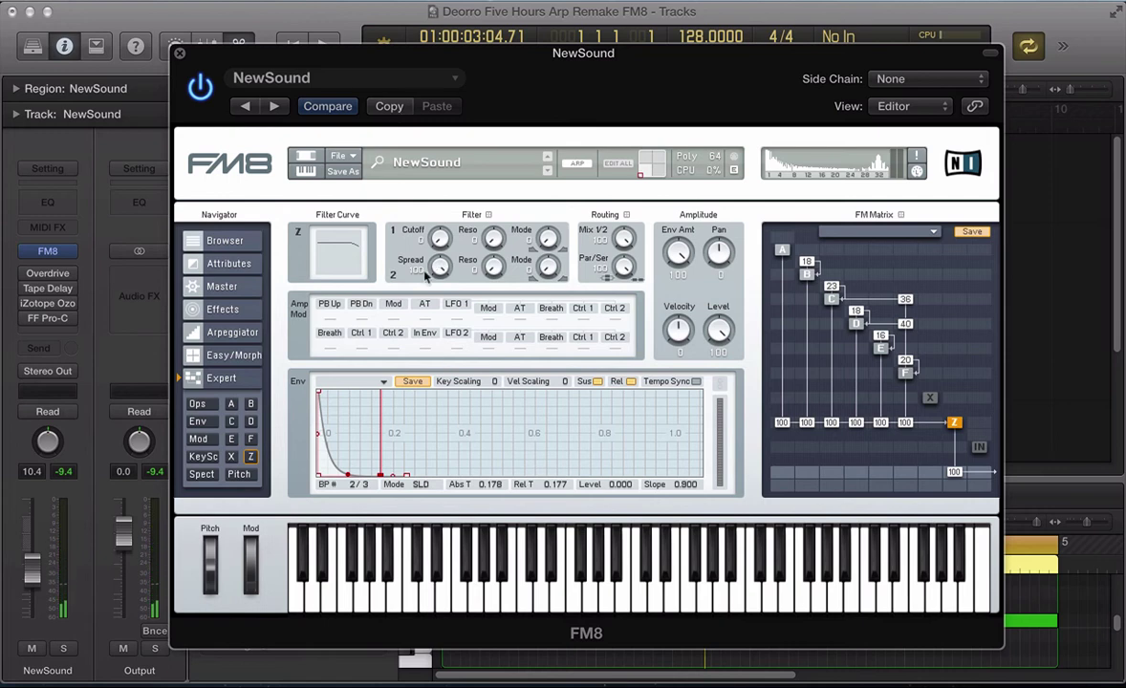
pyautogui.press('space')
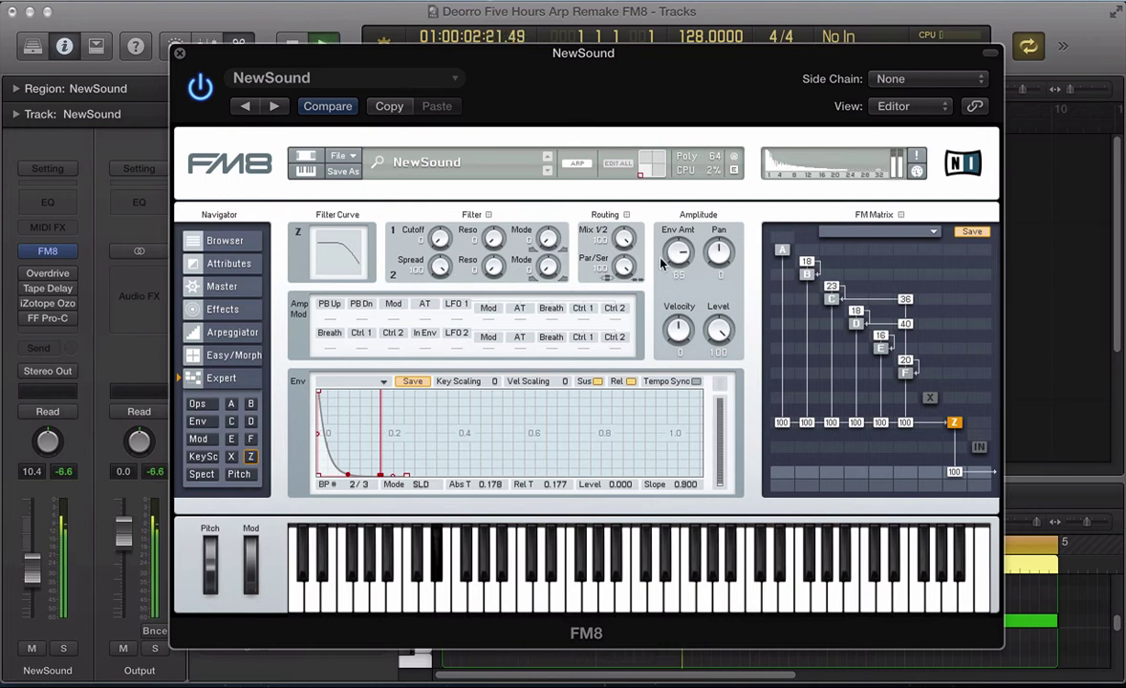
pyautogui.press('space')
pyautogui.press('space')
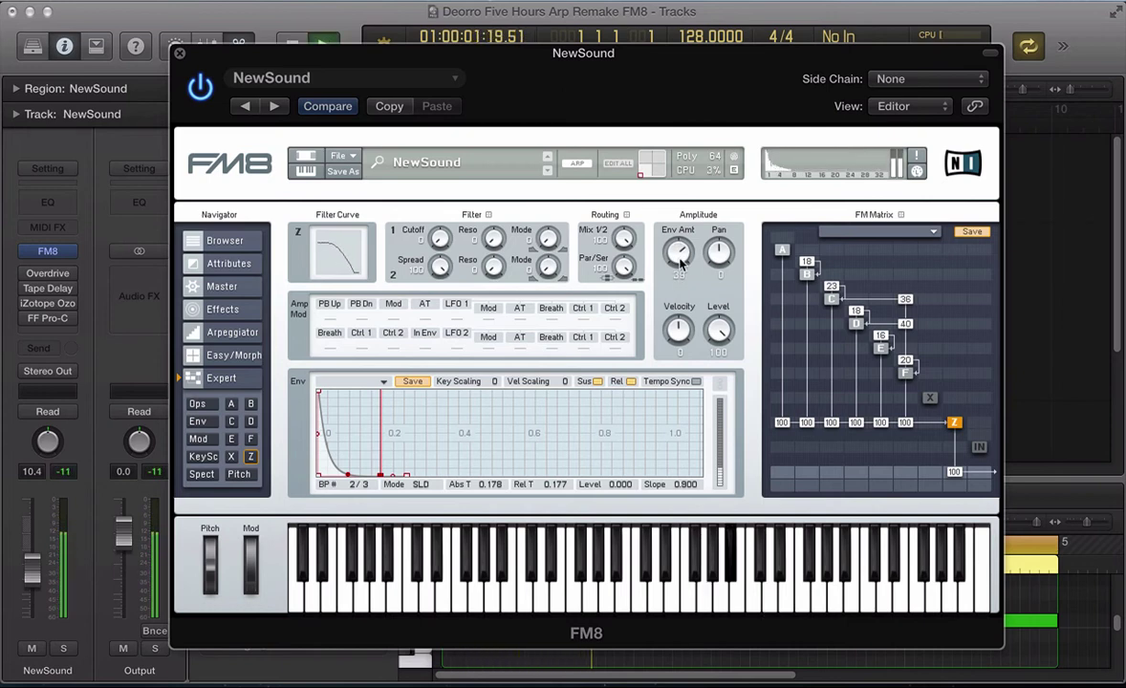
pyautogui.moveTo(679, 263)
pyautogui.mouseDown()
pyautogui.moveTo(686, 206)
pyautogui.moveTo(683, 245)
pyautogui.mouseUp()
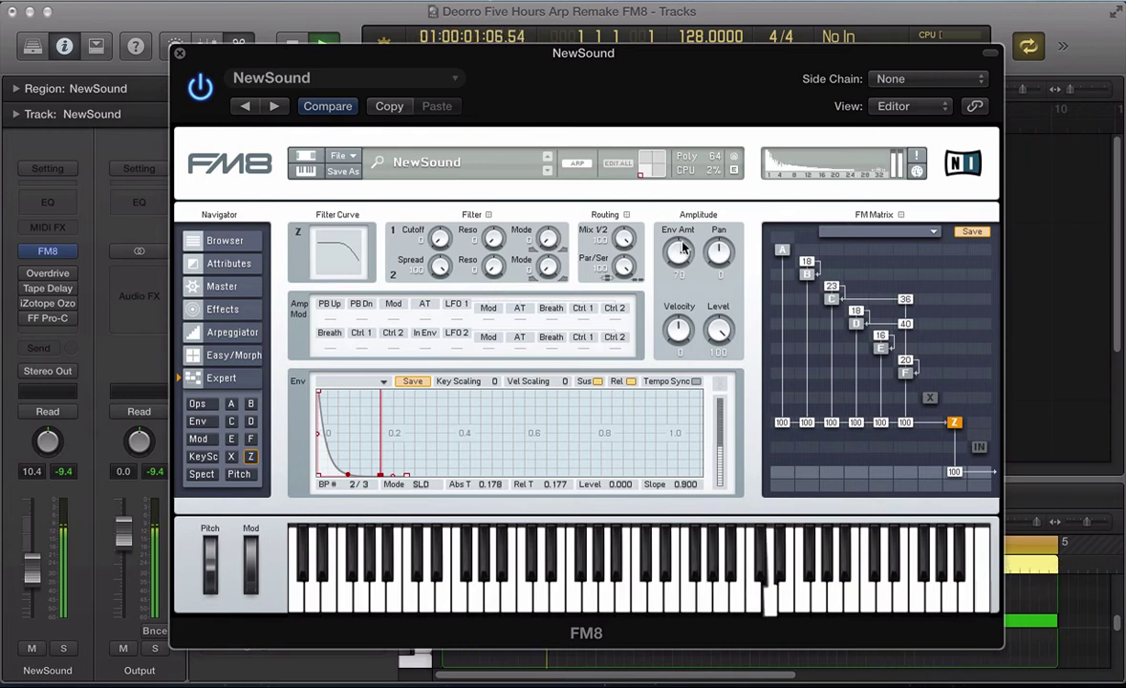
pyautogui.press('space')
pyautogui.click(230, 356)
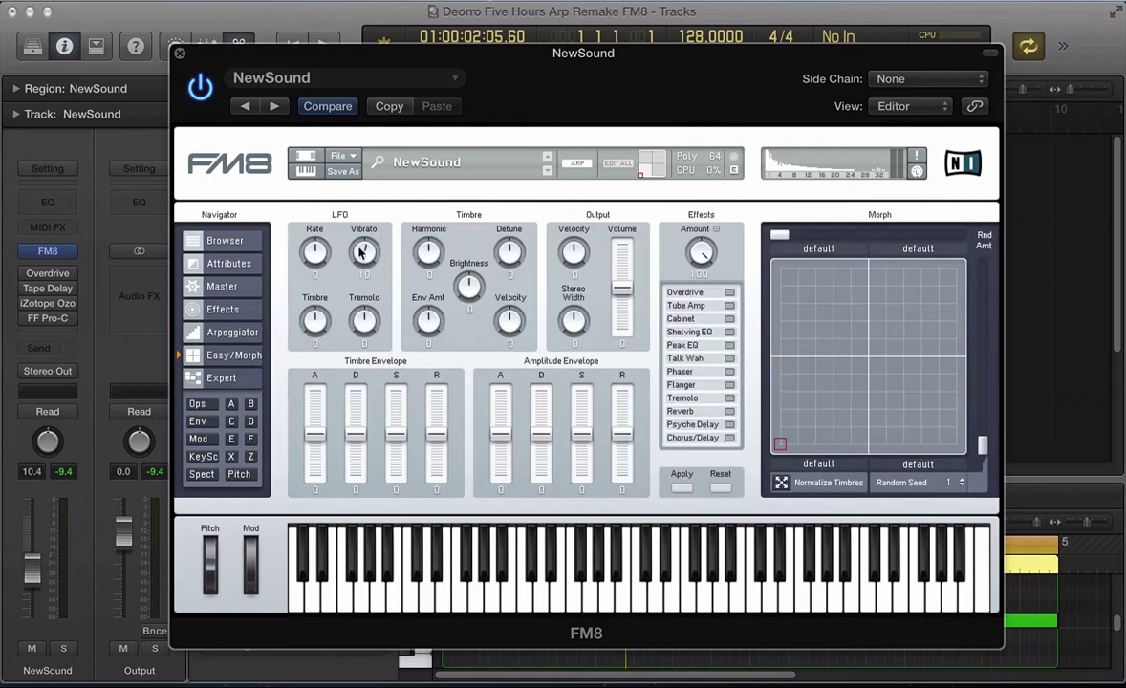
# Step: Turn the Easy/Morph LFO Vibrato to about 16 and Timbre Detune to about 13 during playback
pyautogui.press('space')
pyautogui.moveTo(363, 251); pyautogui.dragTo(339, 235)
pyautogui.moveTo(513, 262); pyautogui.dragTo(513, 254)
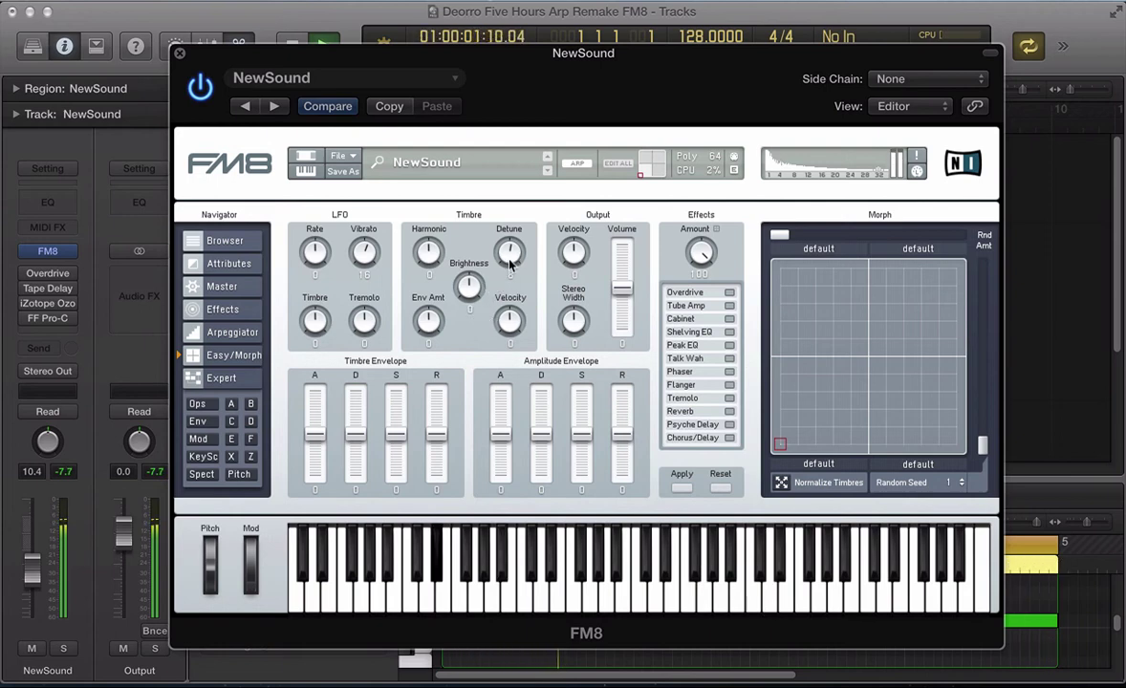
pyautogui.moveTo(511, 266); pyautogui.dragTo(510, 262)
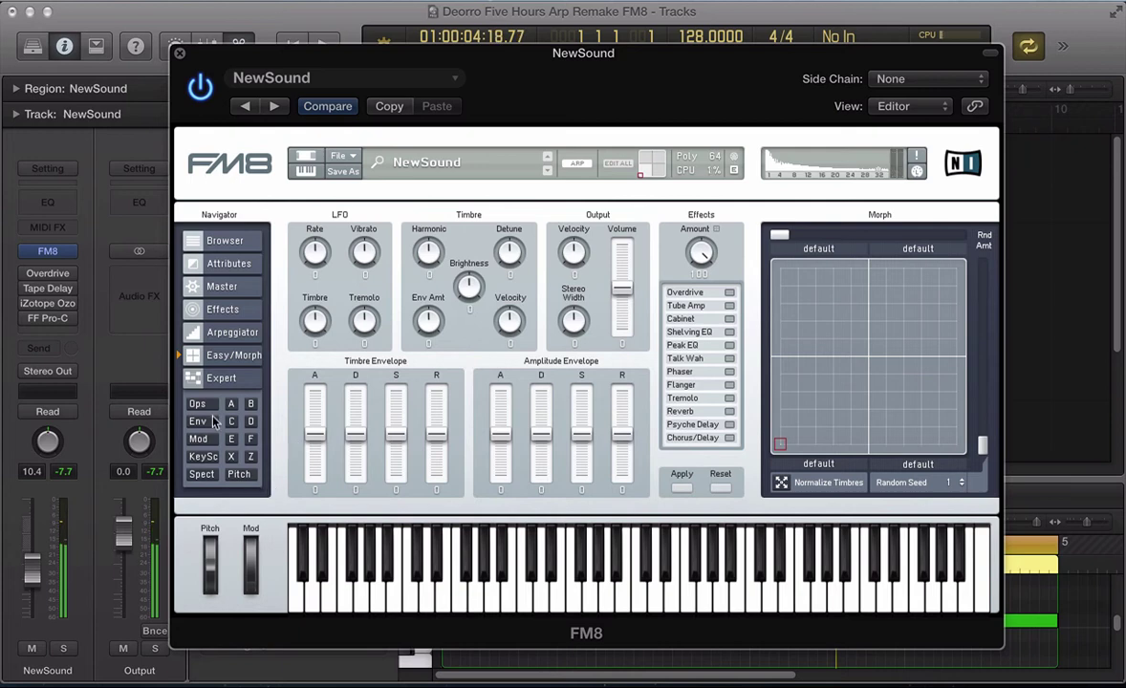
# Step: Slightly detune operator E's ratio to 0.7474 while auditioning the patch
pyautogui.click(212, 379)
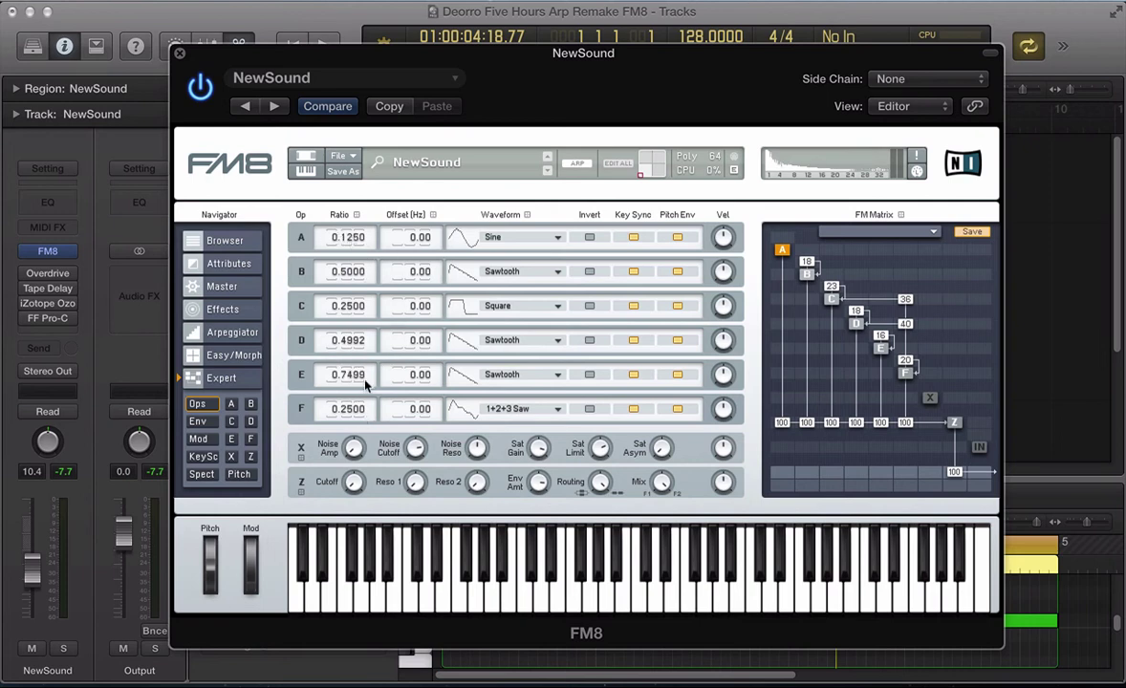
pyautogui.press('space')
pyautogui.moveTo(364, 382); pyautogui.dragTo(342, 375)
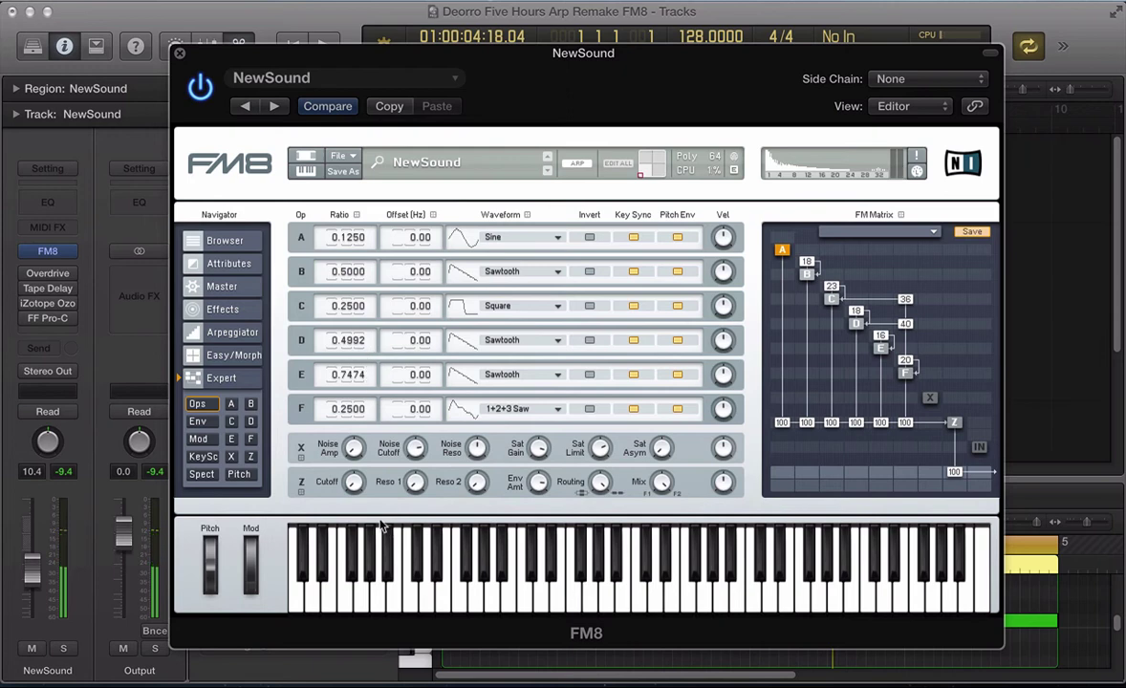
# Step: Set the LFO 1 → Pitch amount to 11 in the Modulation Matrix, then show the Effects page
pyautogui.click(199, 440)
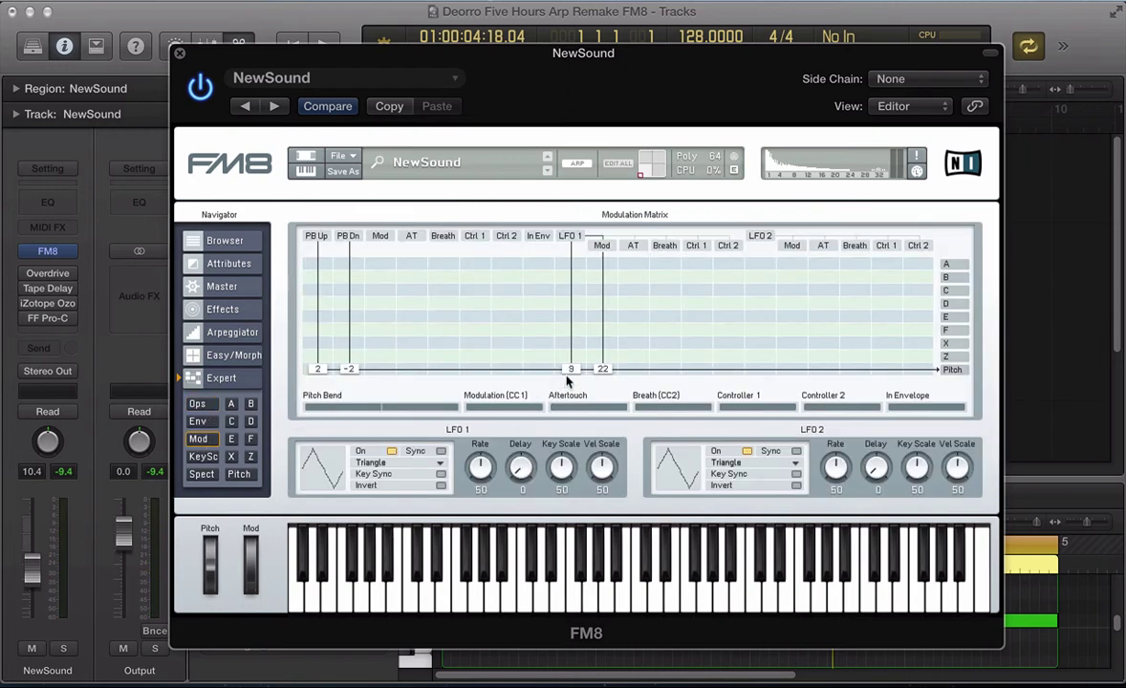
pyautogui.moveTo(574, 369); pyautogui.dragTo(575, 378)
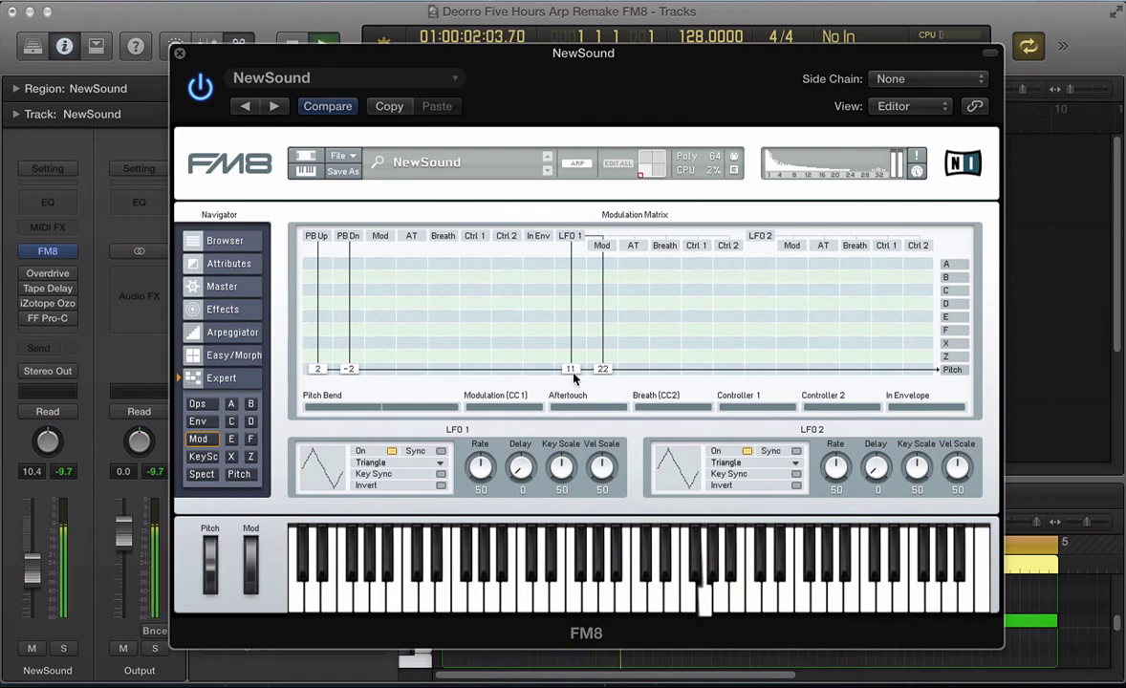
pyautogui.click(223, 309)
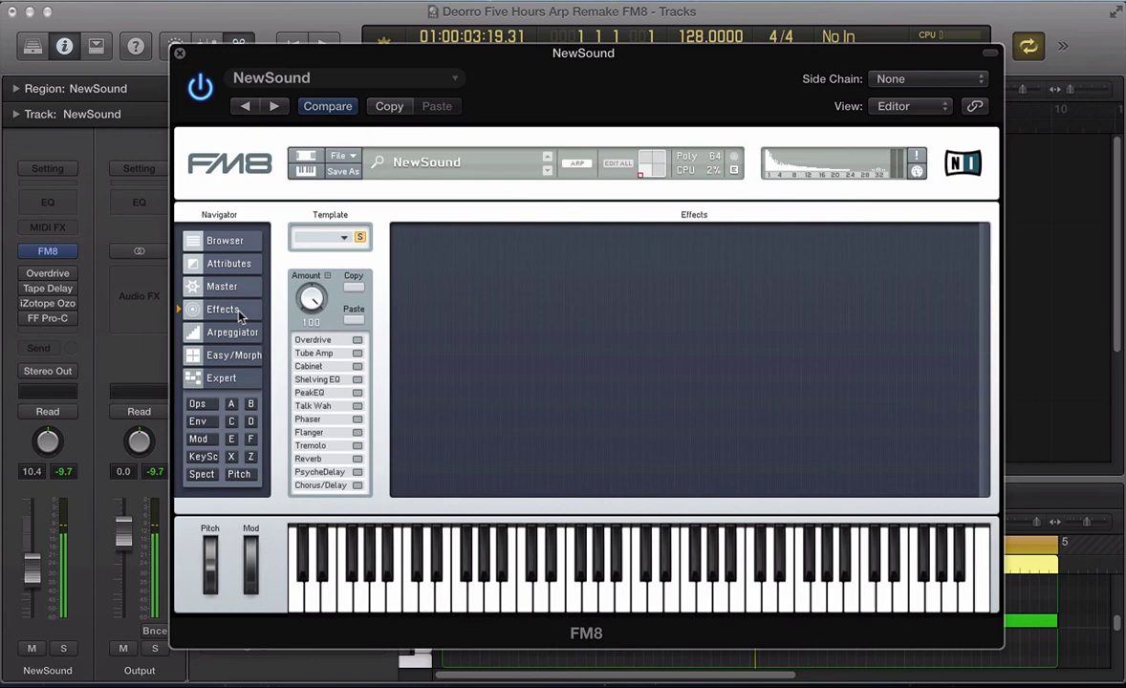
# Step: Enable FM8's Overdrive effect with Bass 73 and Drive 27
pyautogui.click(357, 342)
pyautogui.moveTo(734, 260); pyautogui.dragTo(731, 251)
pyautogui.click(570, 257)
pyautogui.moveTo(536, 258); pyautogui.dragTo(547, 283)
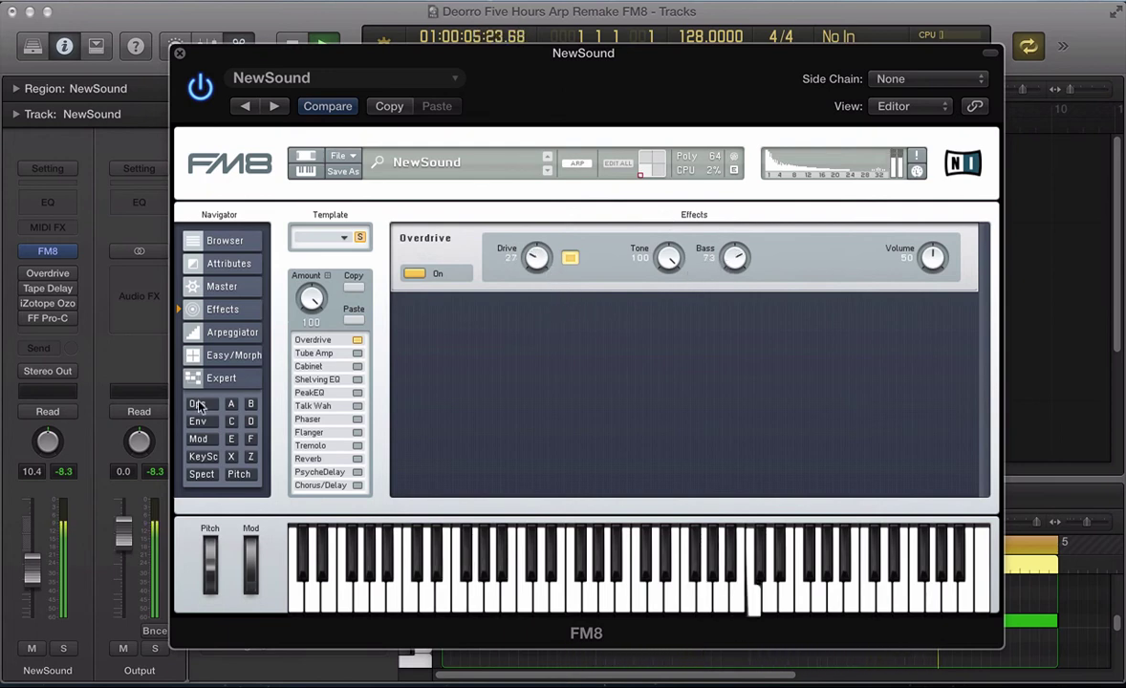
# Step: Add Shelving EQ boosting the highs and Peak EQ with a tall peak
pyautogui.click(357, 380)
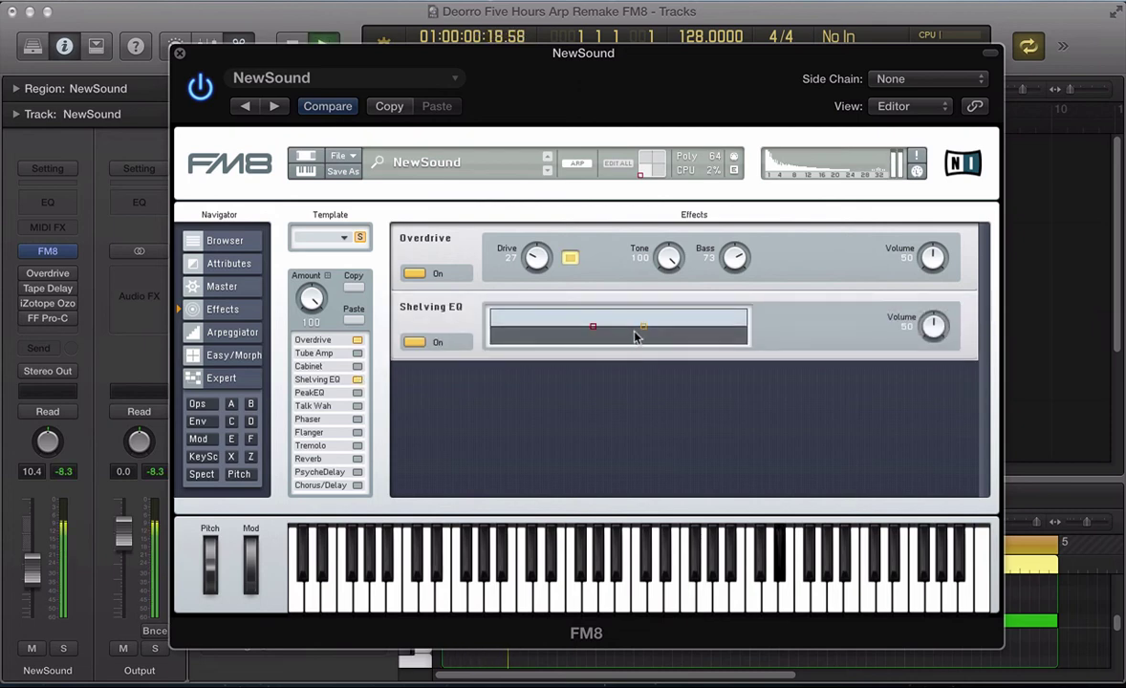
pyautogui.moveTo(643, 329); pyautogui.dragTo(643, 325)
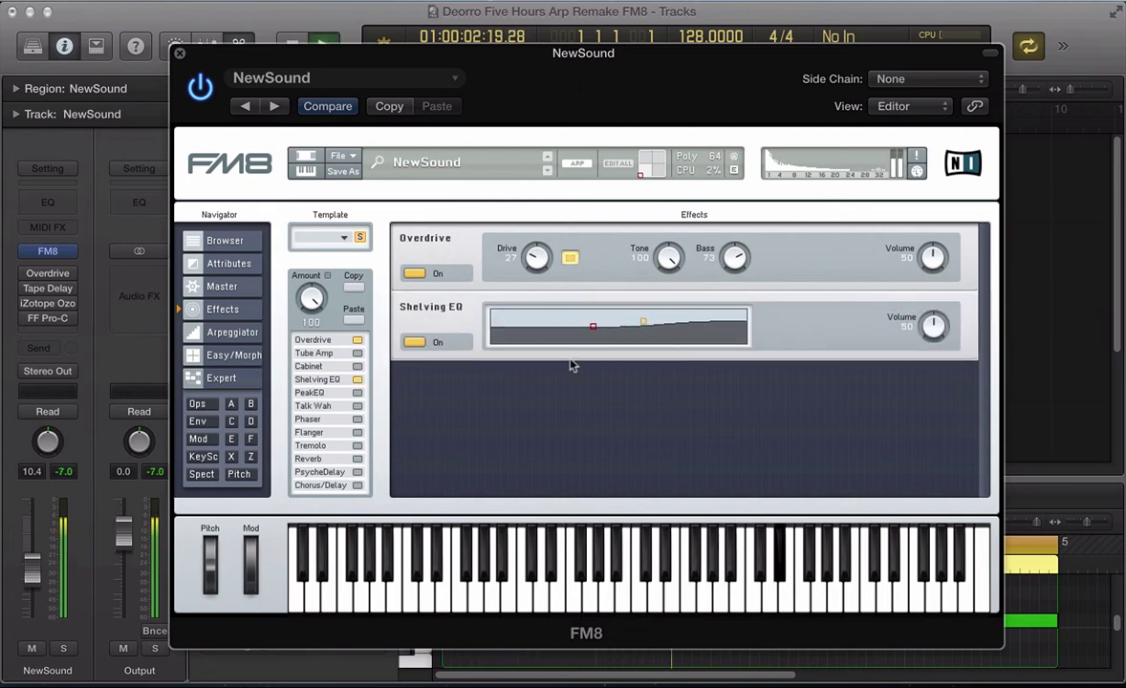
pyautogui.click(357, 393)
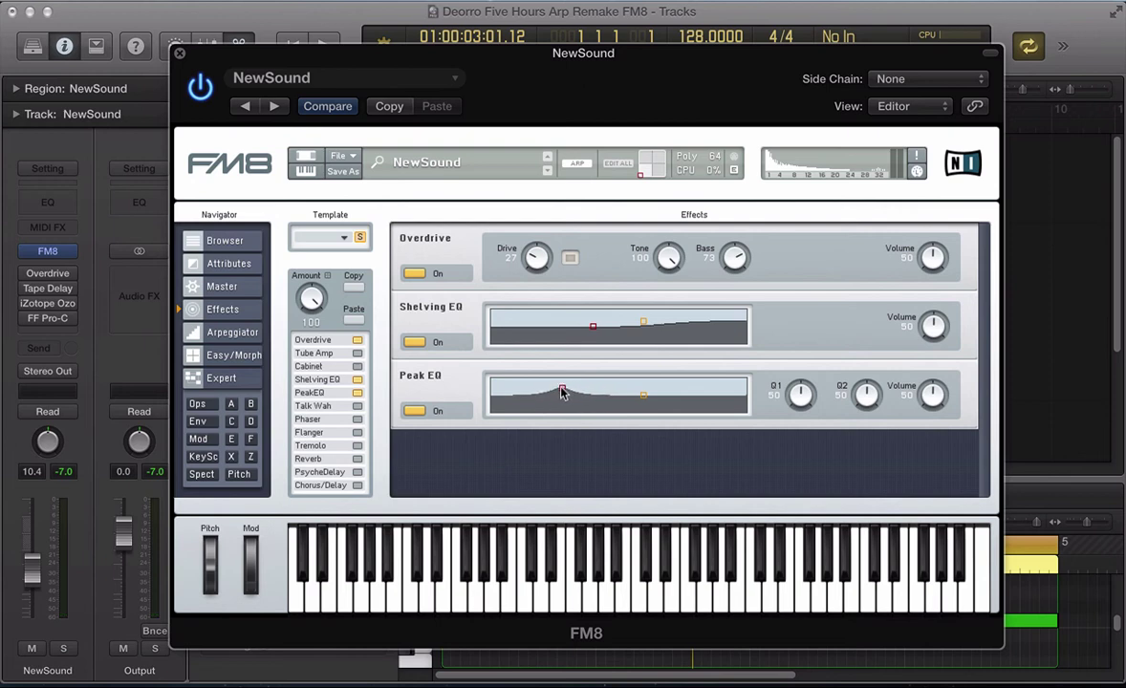
pyautogui.moveTo(541, 395)
pyautogui.mouseDown()
pyautogui.moveTo(533, 392)
pyautogui.moveTo(548, 391)
pyautogui.mouseUp()
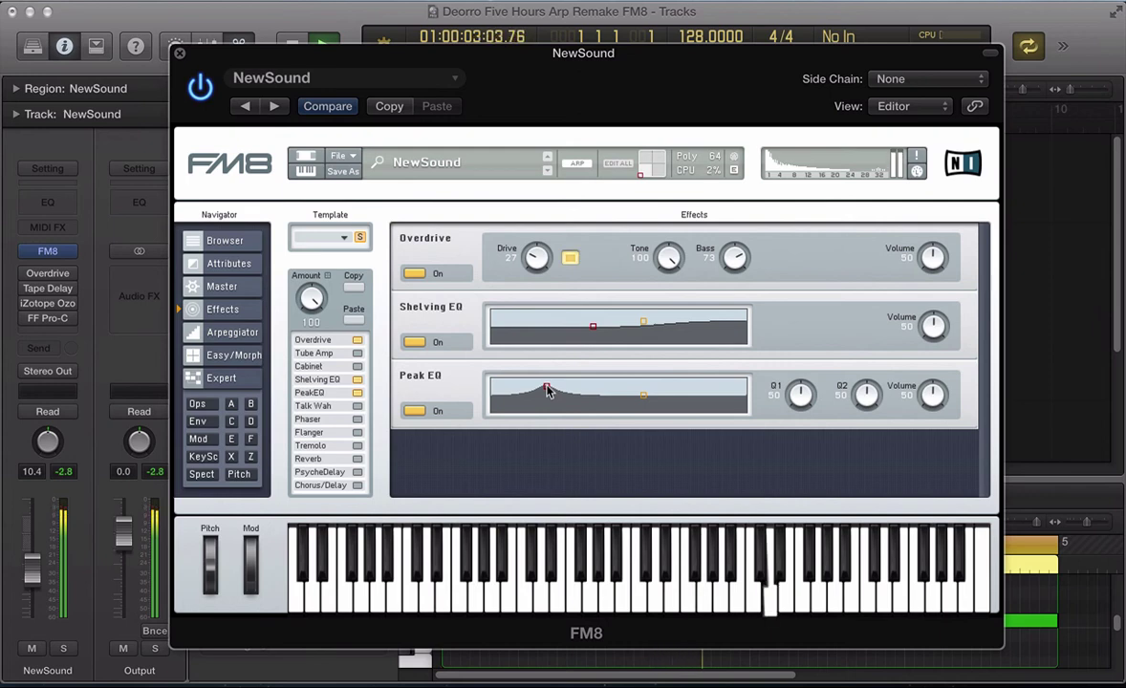
# Step: Add Reverb (Treble 54, Bright 51, Dry/Wet 36) and Chorus/Delay at Dry/Wet 20
pyautogui.click(357, 459)
pyautogui.moveTo(930, 460); pyautogui.dragTo(927, 467)
pyautogui.moveTo(794, 461); pyautogui.dragTo(797, 455)
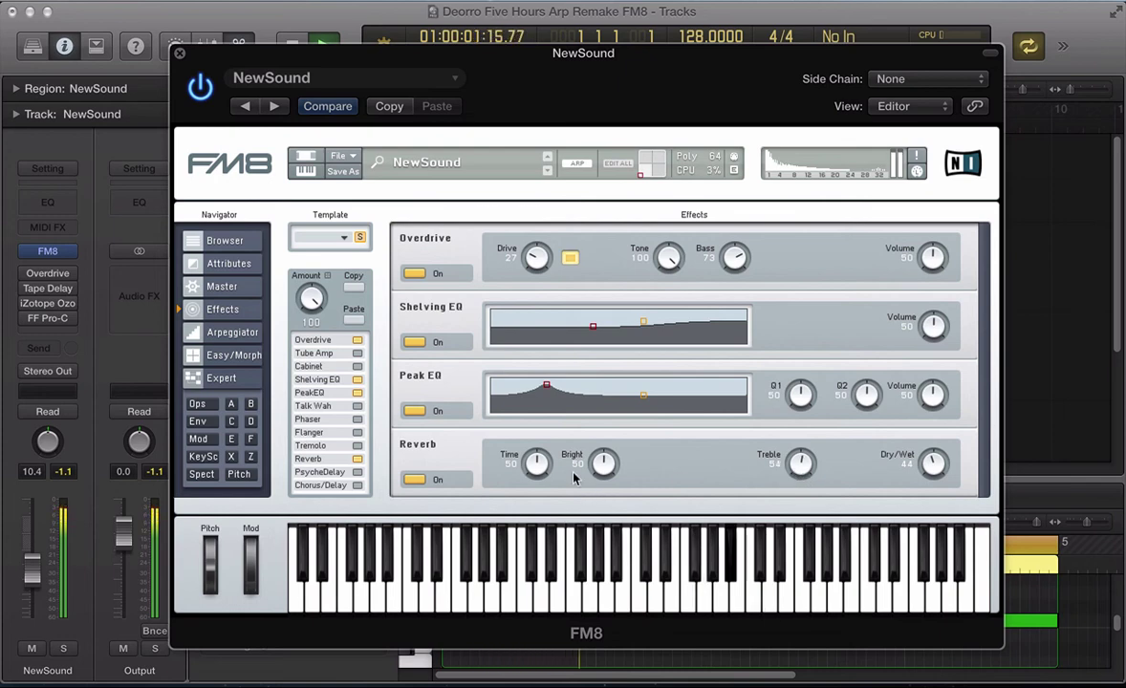
pyautogui.moveTo(606, 467); pyautogui.dragTo(606, 465)
pyautogui.moveTo(932, 478)
pyautogui.mouseDown()
pyautogui.moveTo(929, 494)
pyautogui.moveTo(941, 457)
pyautogui.mouseUp()
pyautogui.click(358, 486)
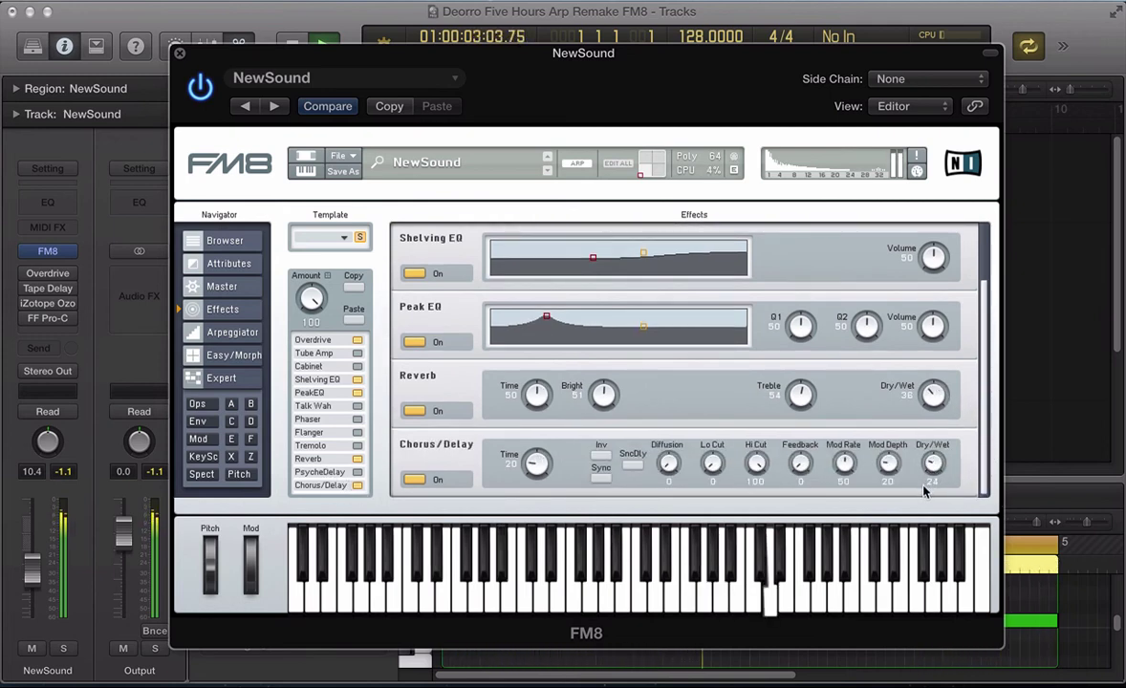
pyautogui.moveTo(926, 492); pyautogui.dragTo(926, 497)
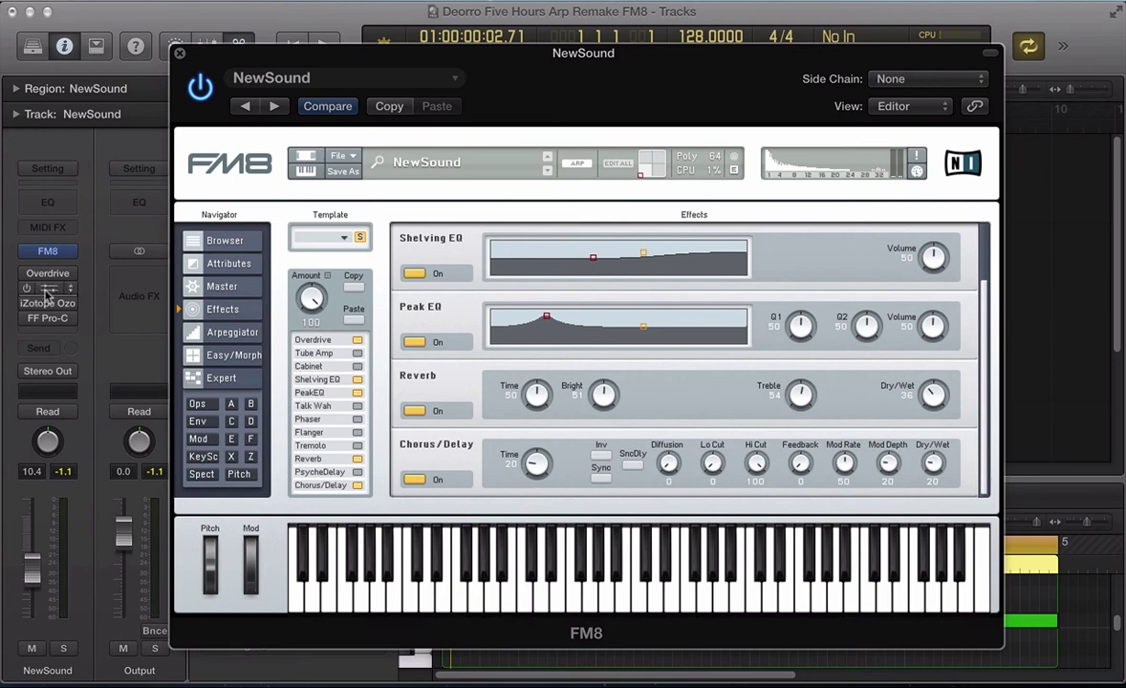
# Step: Switch on the Overdrive insert at 4.25 dB drive and bring up the Tape Delay plugin
pyautogui.click(50, 275)
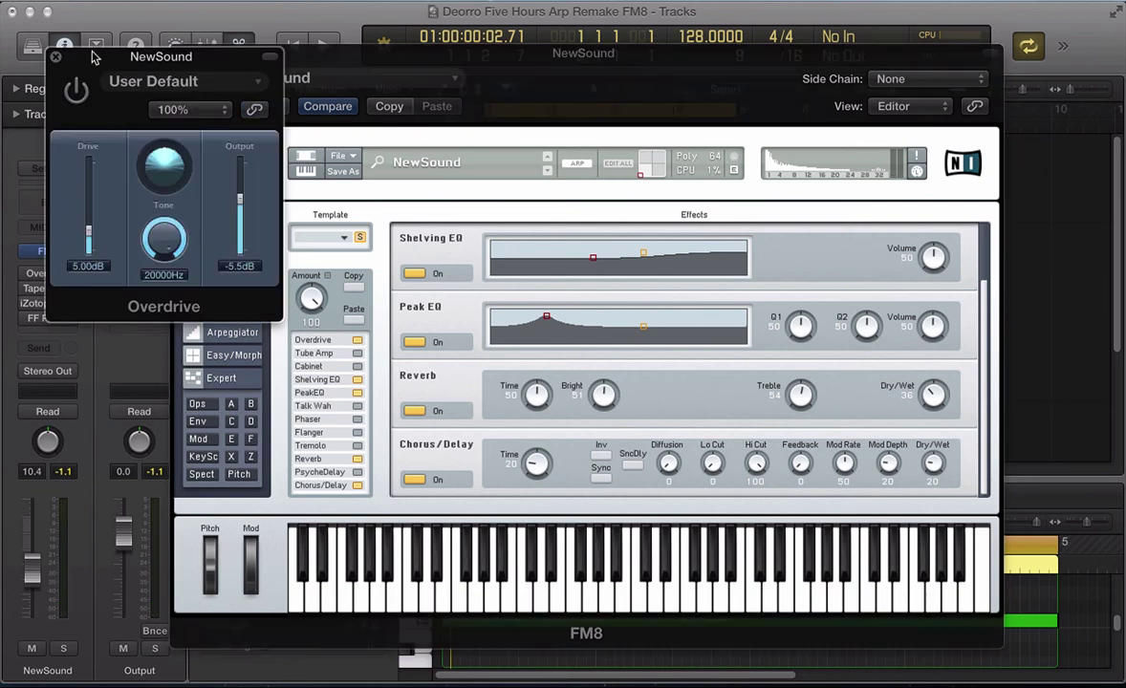
pyautogui.moveTo(93, 57); pyautogui.dragTo(630, 102)
pyautogui.click(612, 133)
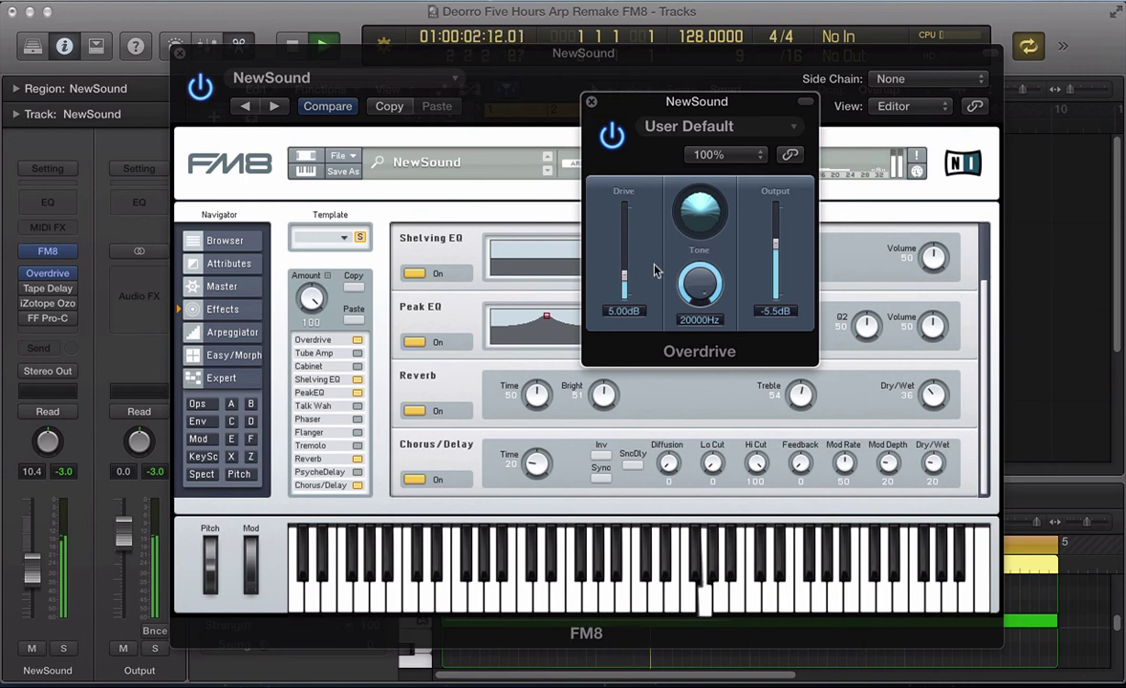
pyautogui.moveTo(624, 276); pyautogui.dragTo(627, 278)
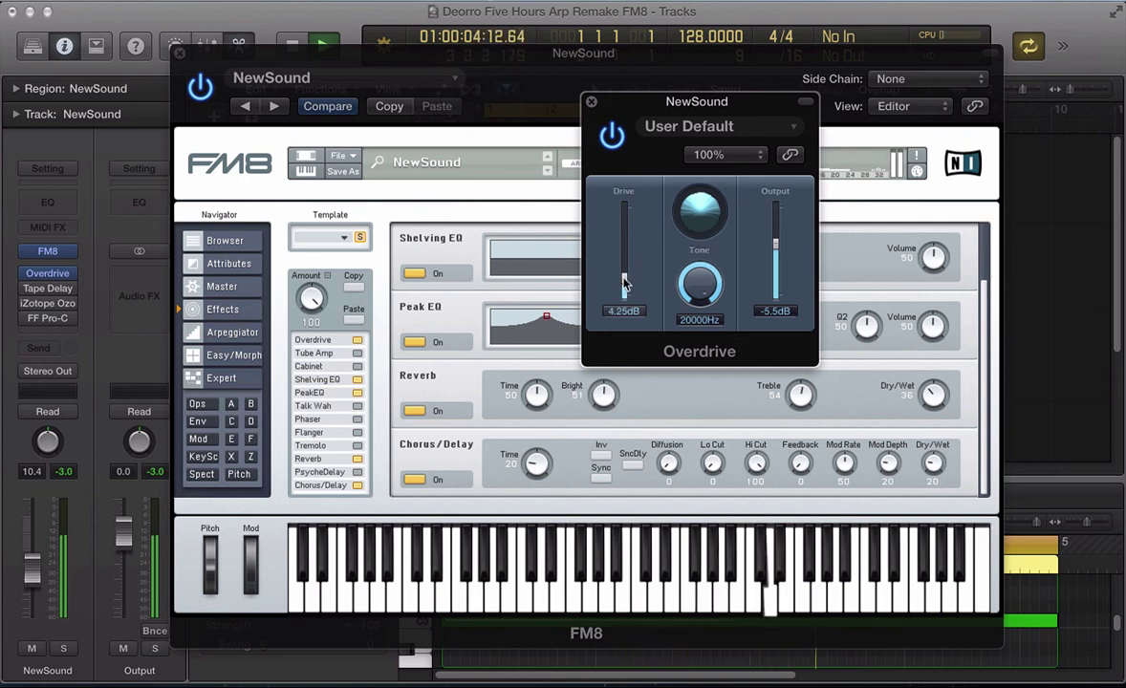
pyautogui.click(47, 290)
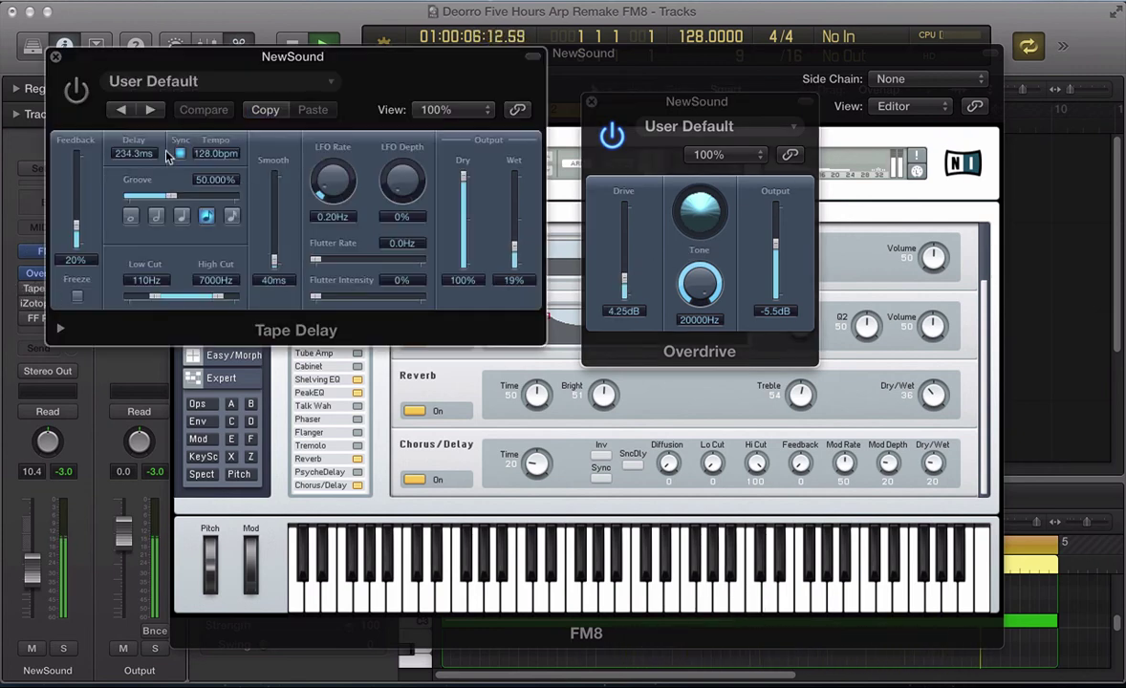
pyautogui.moveTo(139, 59); pyautogui.dragTo(664, 222)
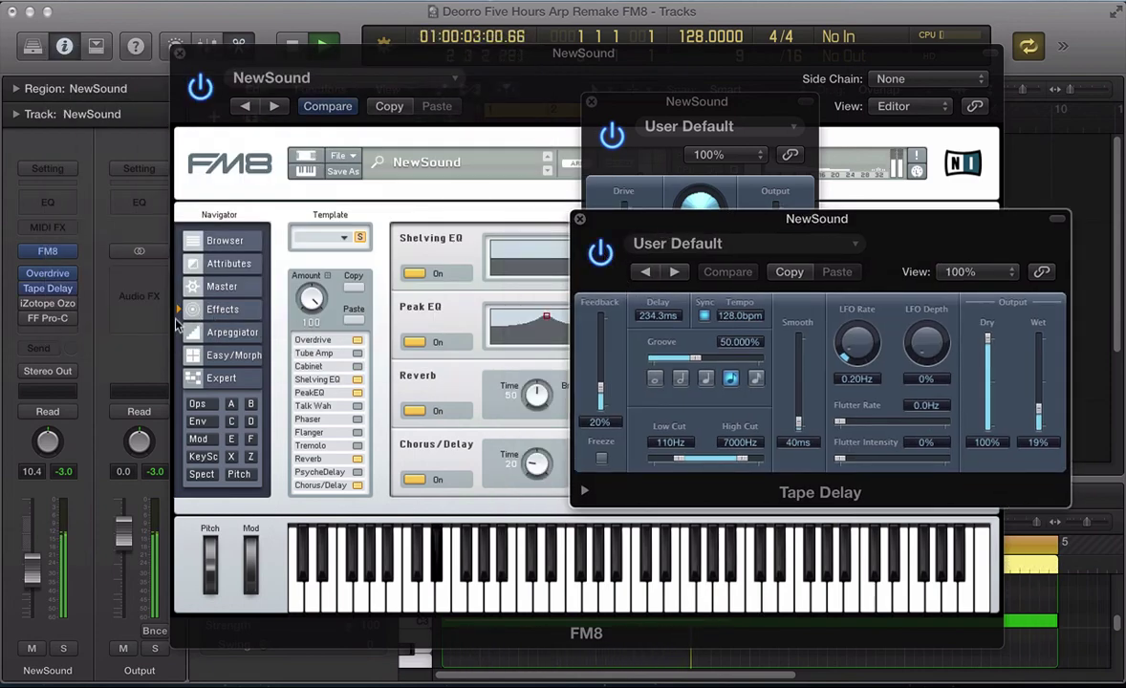
# Step: Turn on Ozone 5 Imager with Band 3 at 57.8% and Band 4 at 56.2% width, then enable Pro-C
pyautogui.click(56, 304)
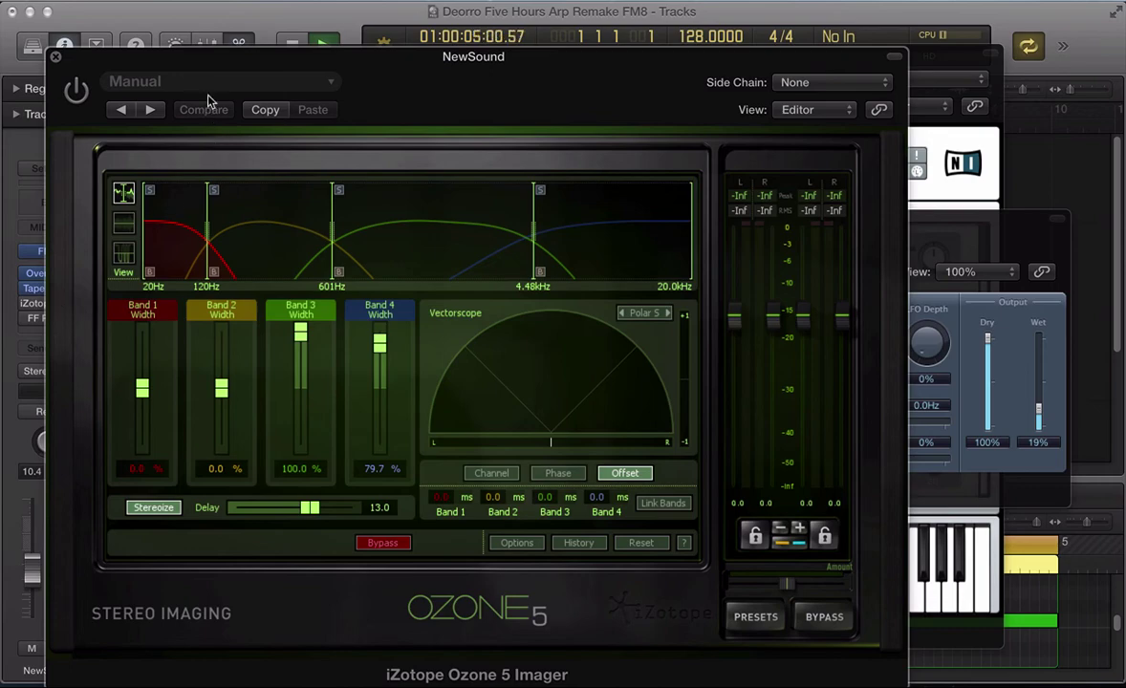
pyautogui.moveTo(283, 56); pyautogui.dragTo(464, 11)
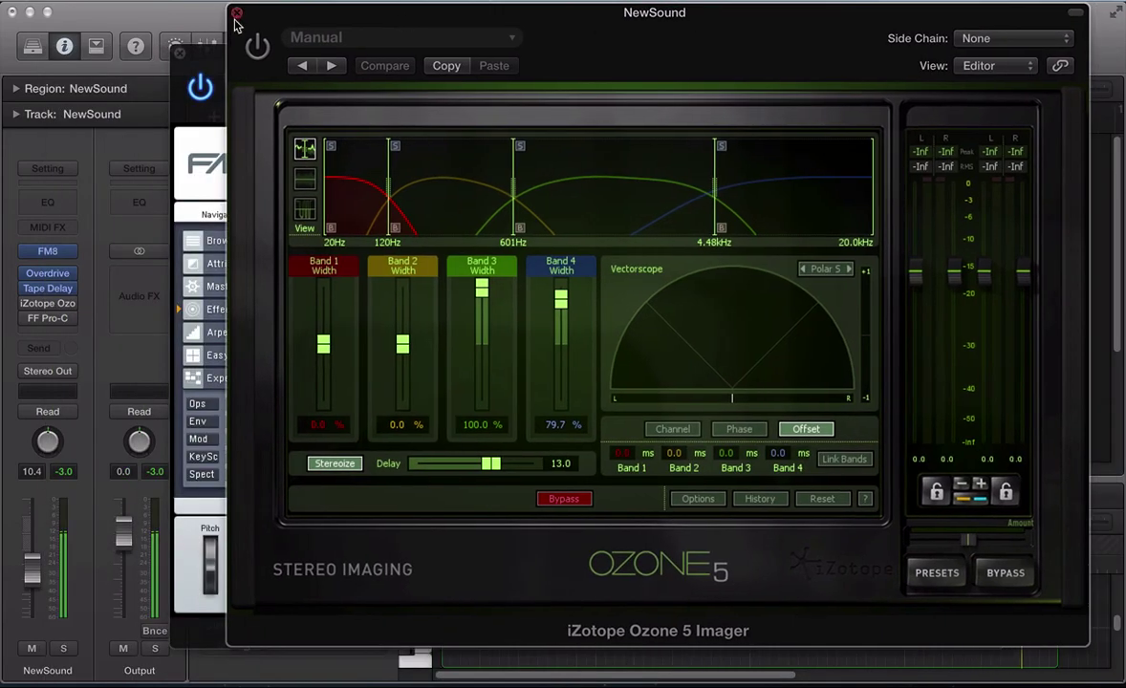
pyautogui.click(257, 45)
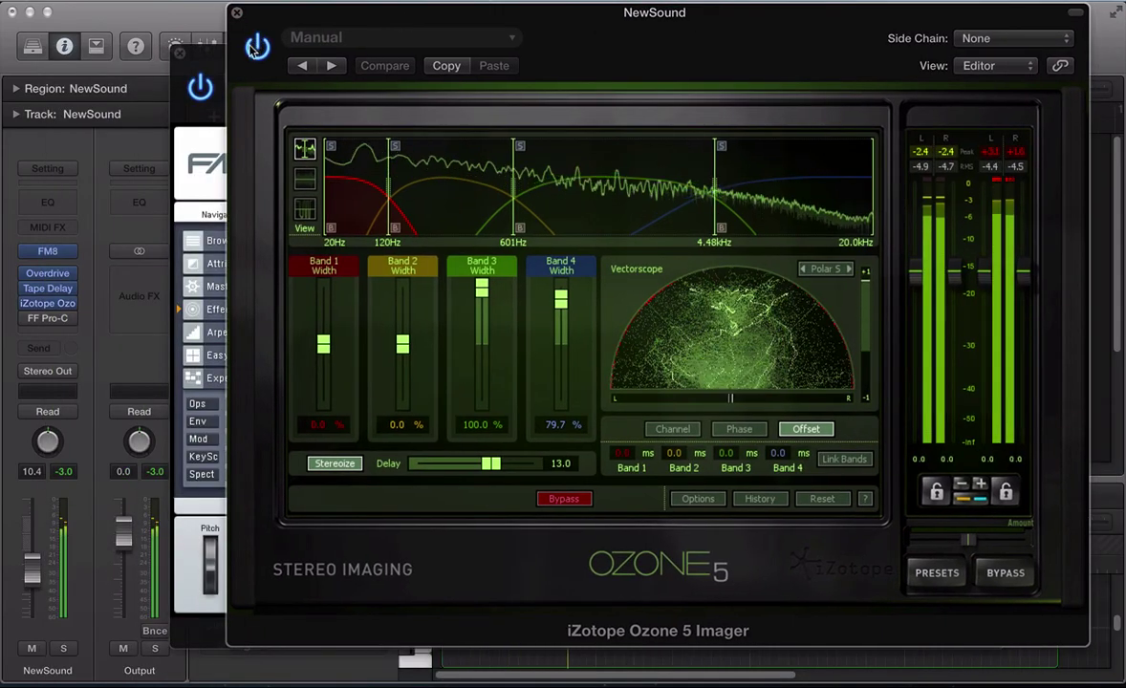
pyautogui.moveTo(481, 286); pyautogui.dragTo(483, 311)
pyautogui.moveTo(561, 304); pyautogui.dragTo(561, 317)
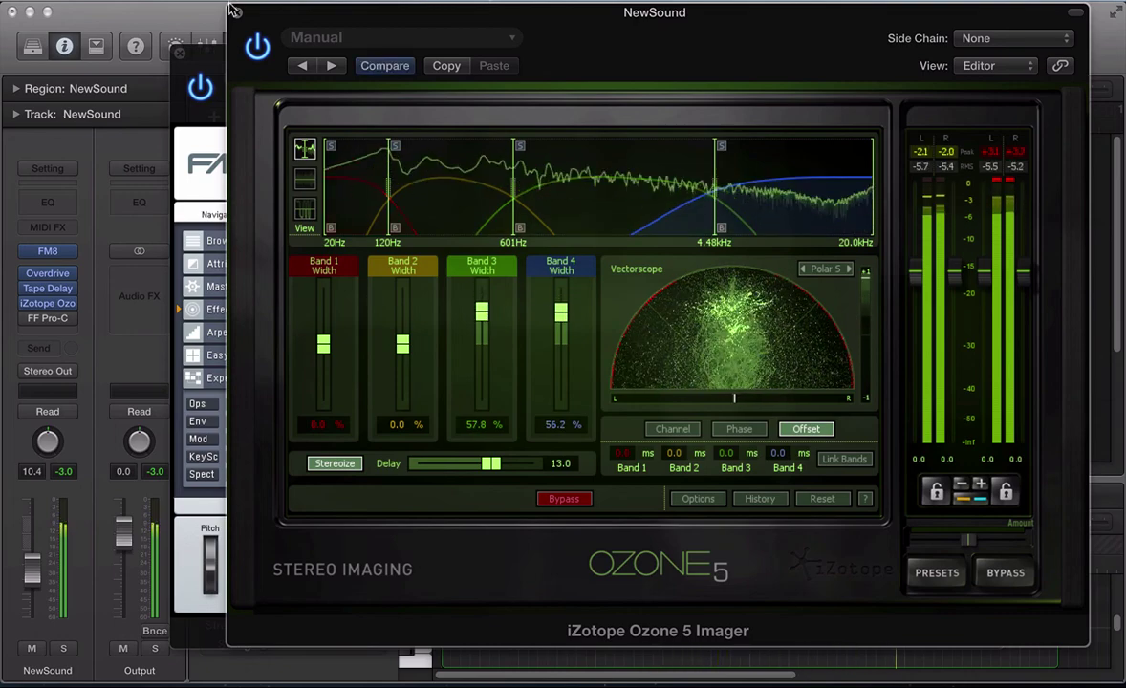
pyautogui.click(45, 318)
pyautogui.click(76, 89)
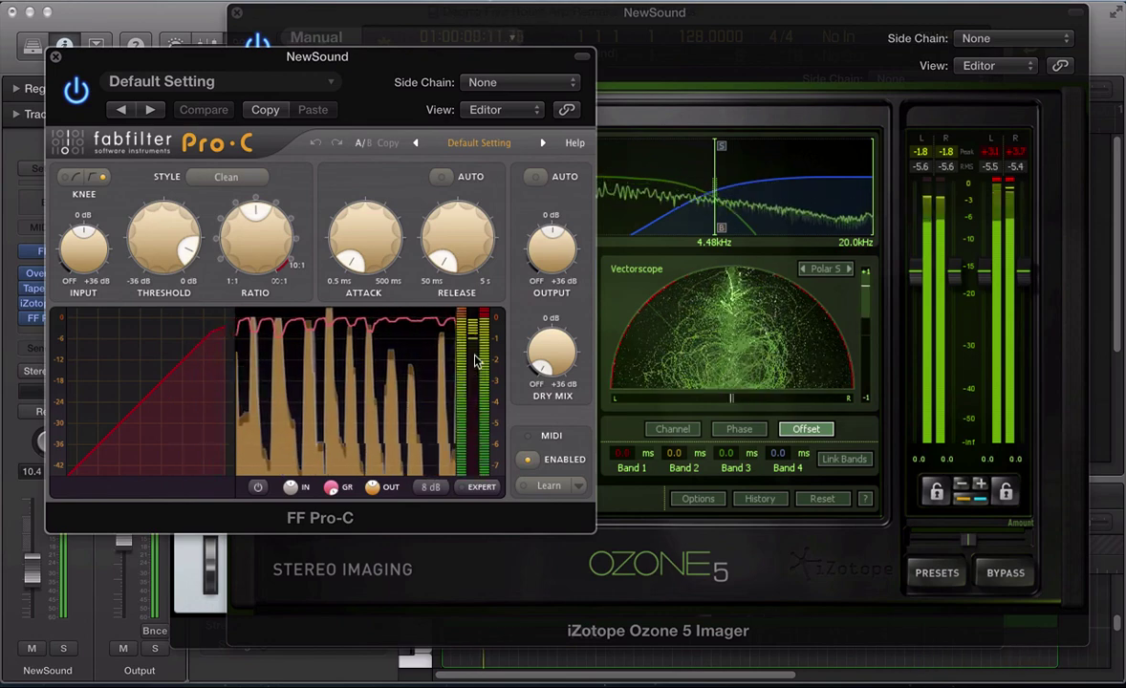
pyautogui.press('v')
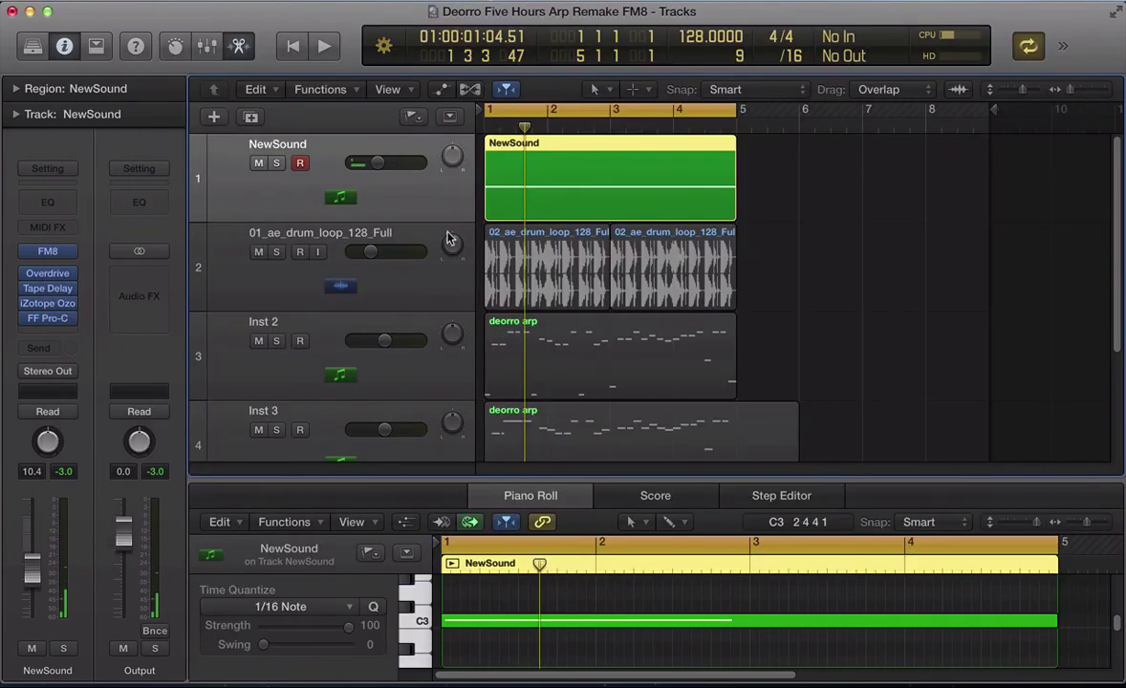
pyautogui.press('v')
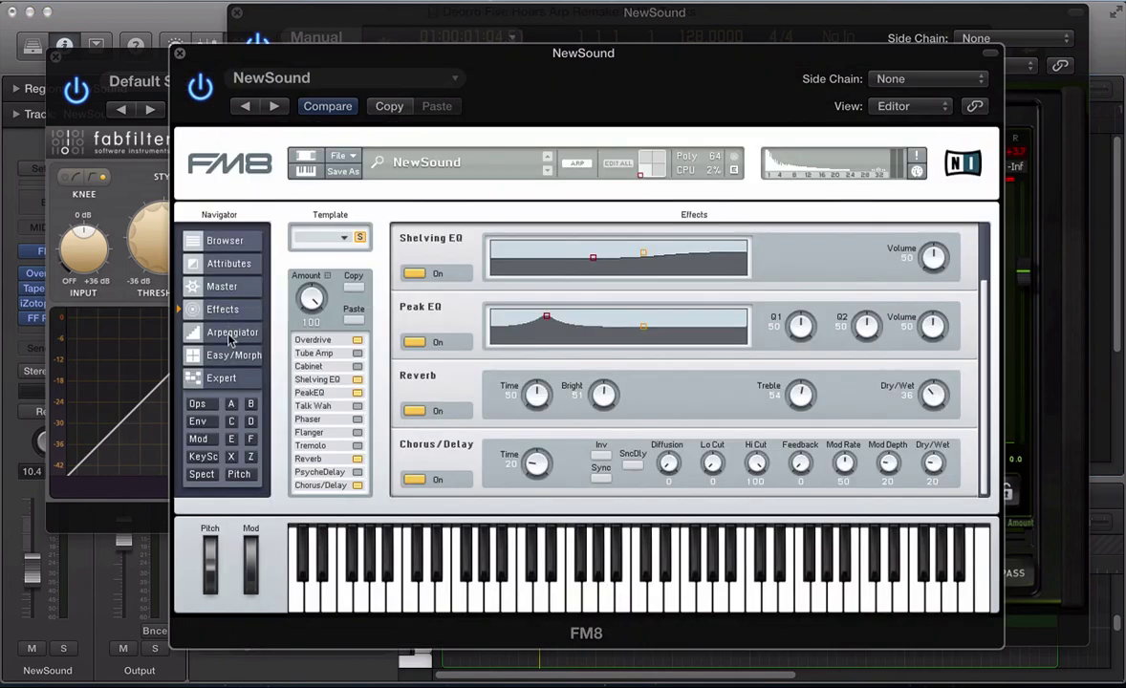
pyautogui.click(231, 334)
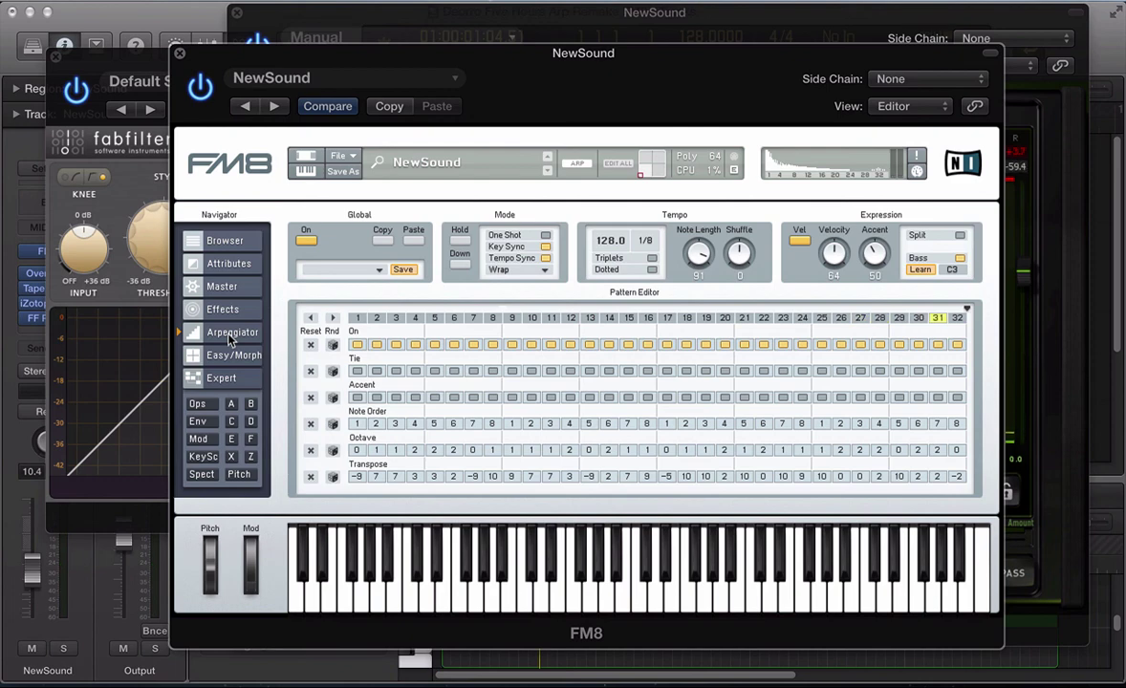
pyautogui.press('super+w')
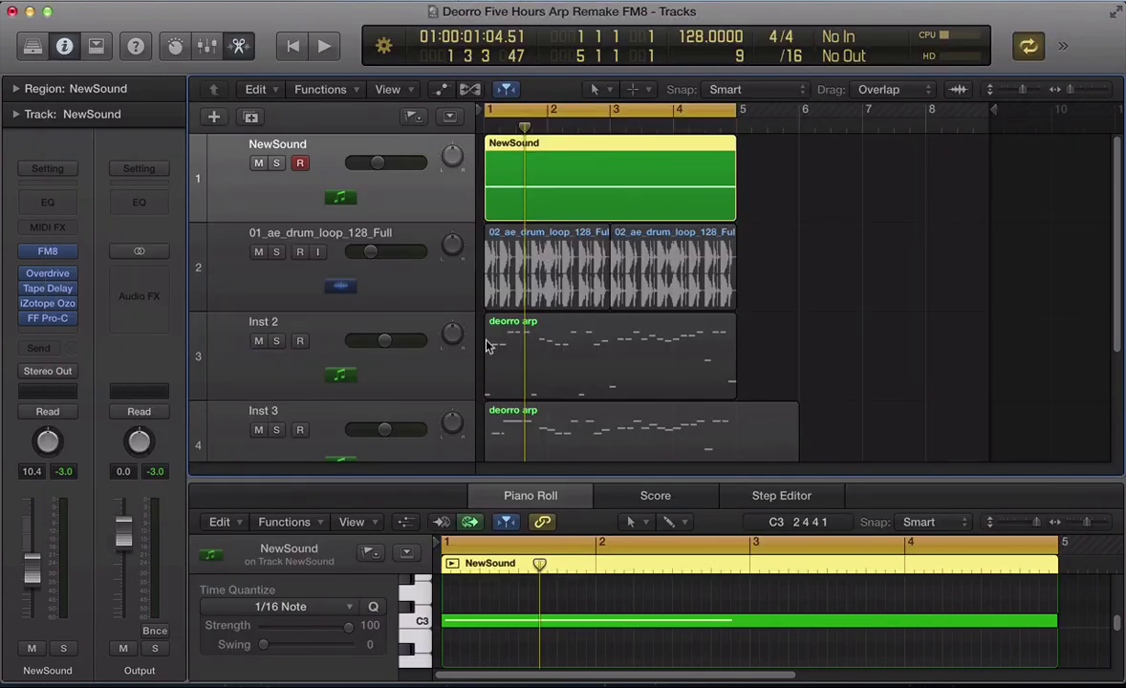